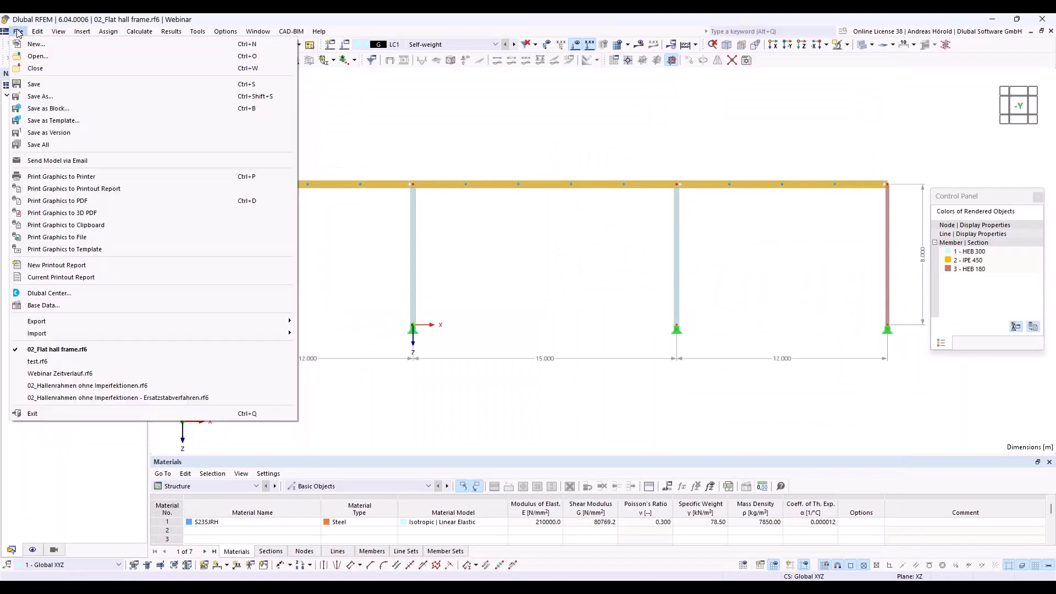
- Start a new model named 01_Two-span beam with the model type 2D | XZ | Plane Stress
click(622, 138)
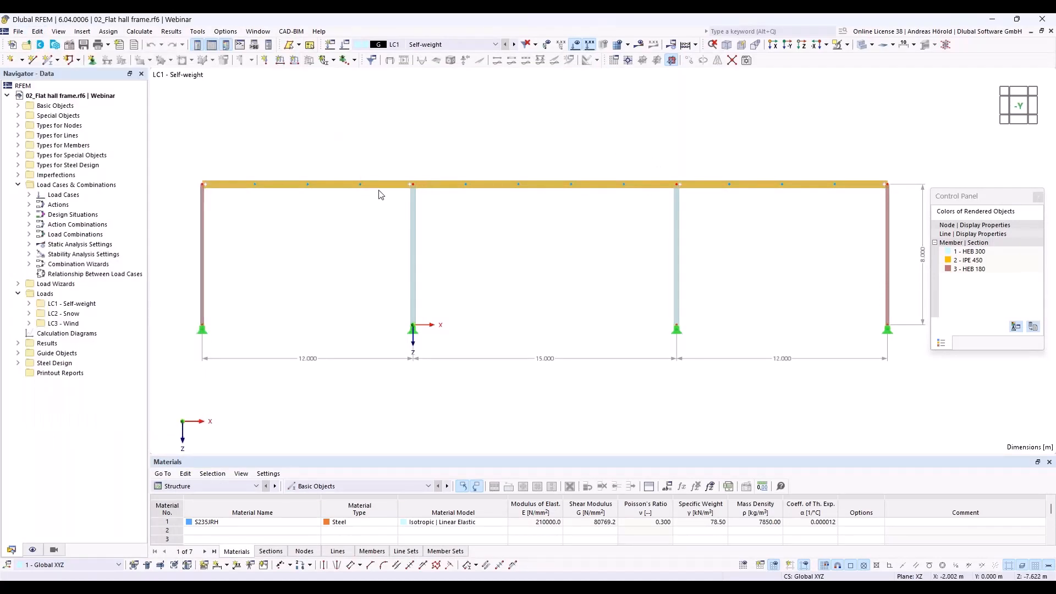
click(19, 32)
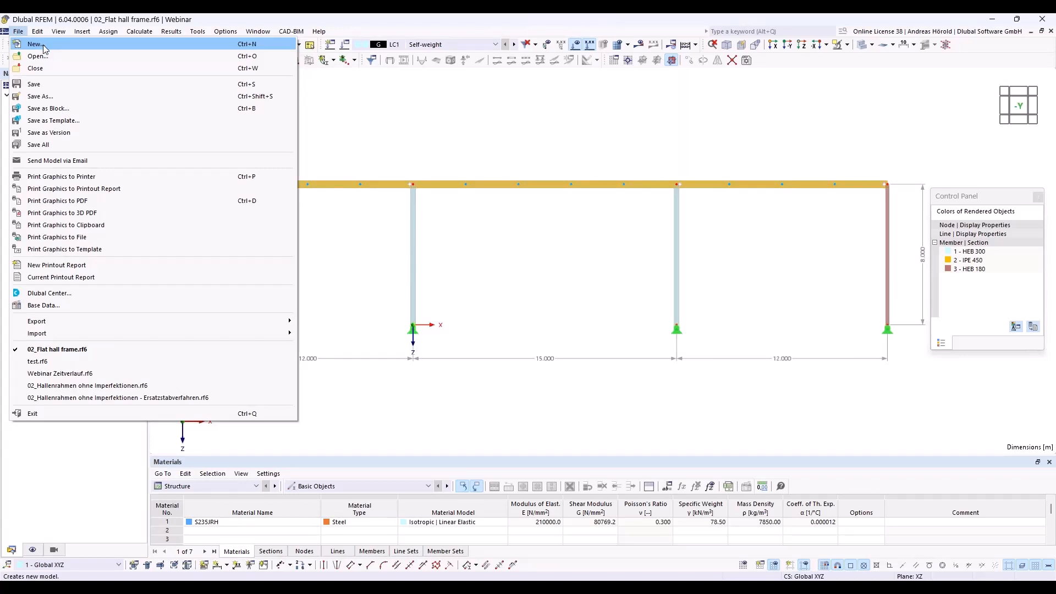
key(Escape)
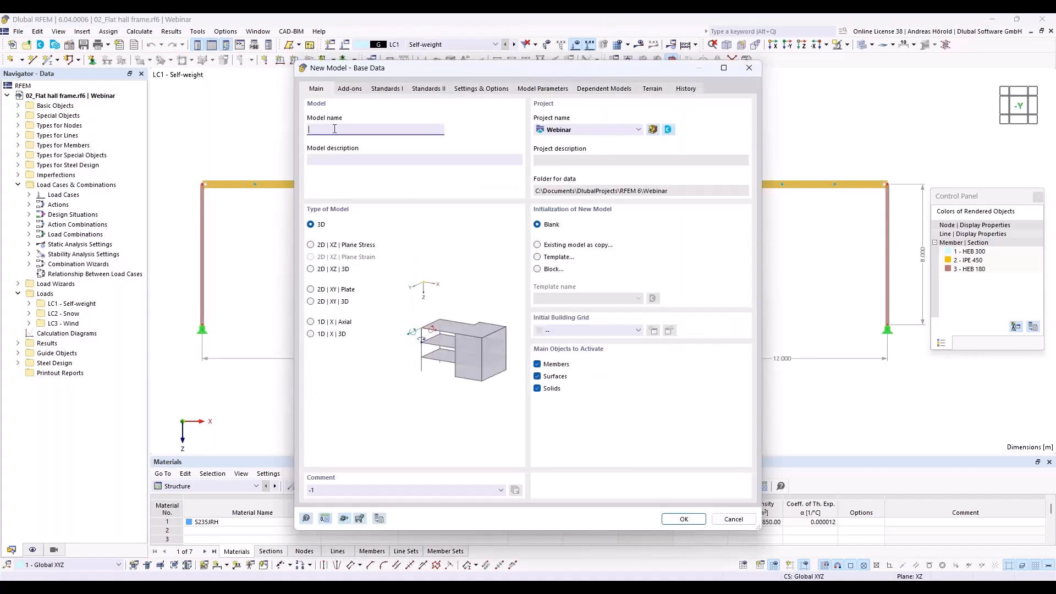
text(01_Two-span beam)
click(311, 245)
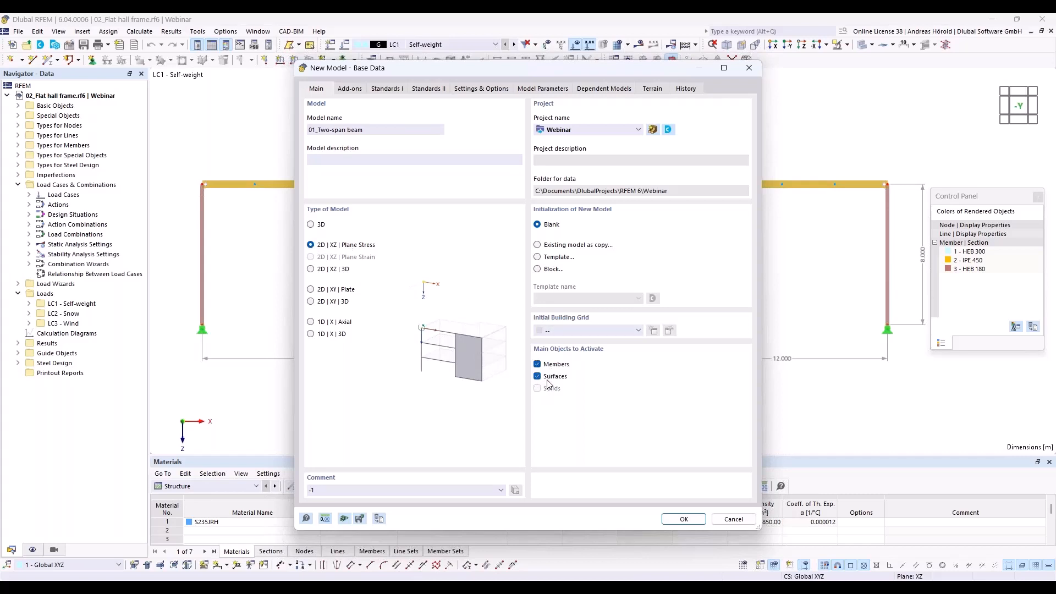
- Activate the Steel Design add-on and check the standard groups offered for load combinations and steel design, keeping EN 1990 and EN 1993
click(348, 90)
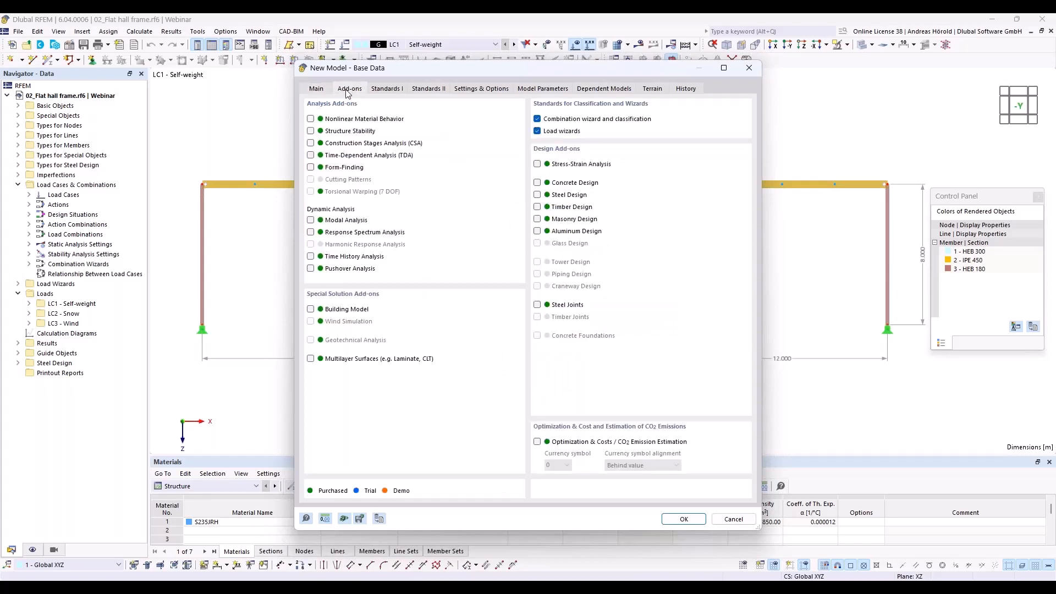
click(537, 195)
click(387, 90)
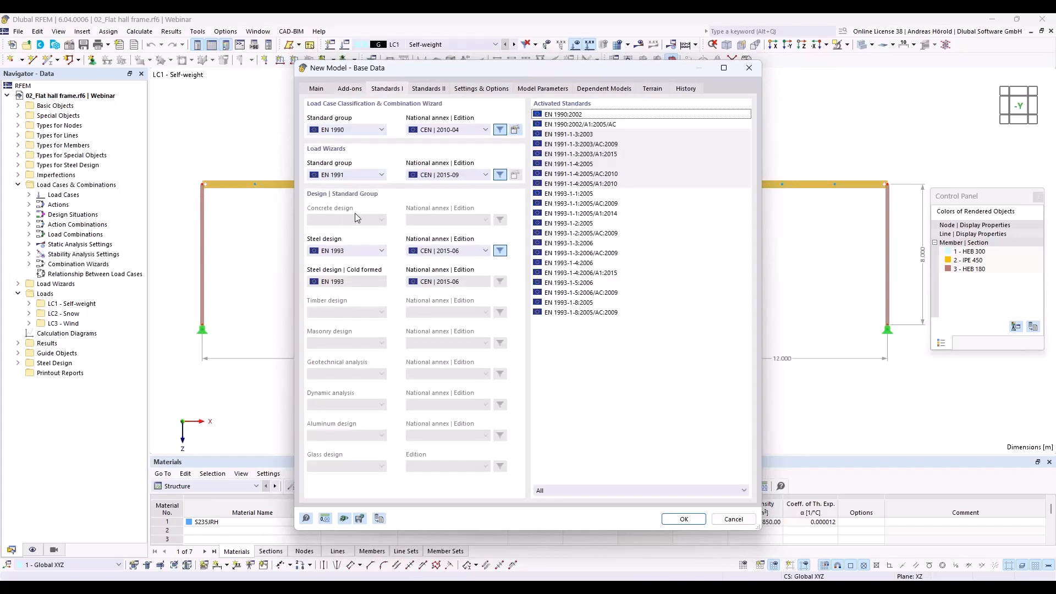
click(351, 132)
click(352, 138)
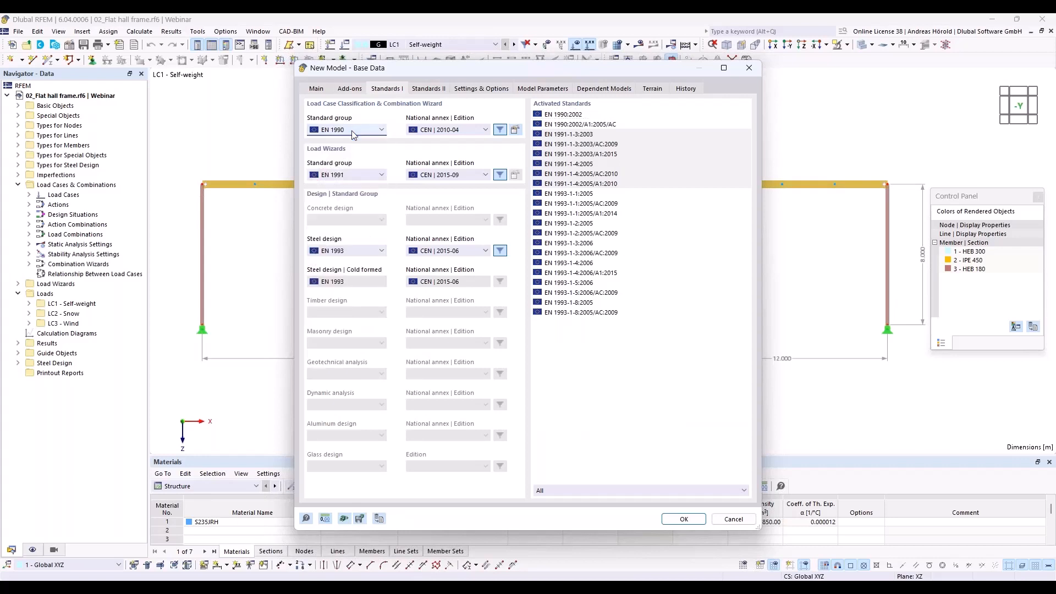
click(361, 252)
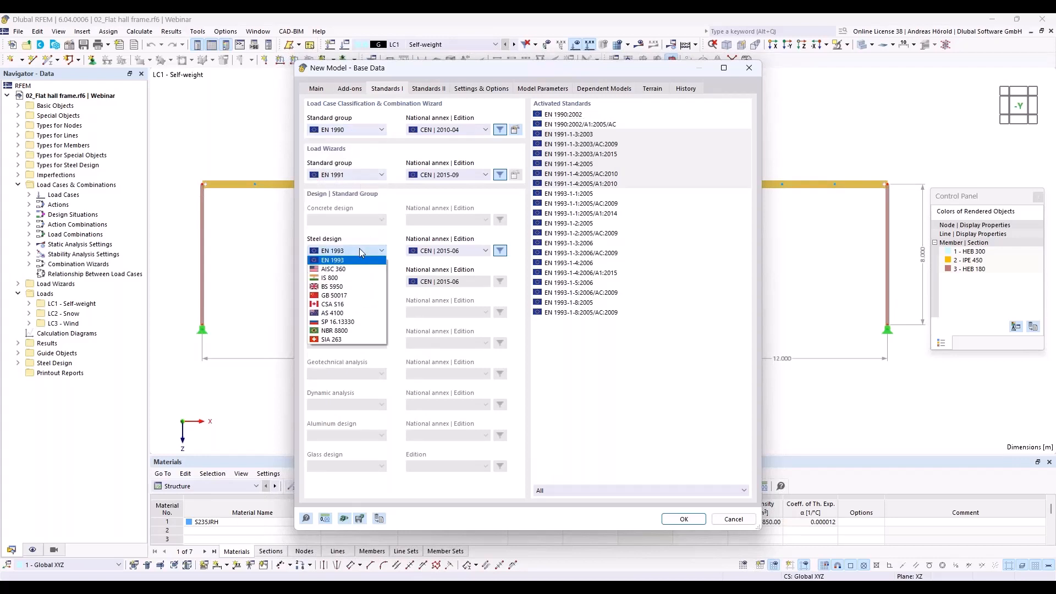
click(361, 253)
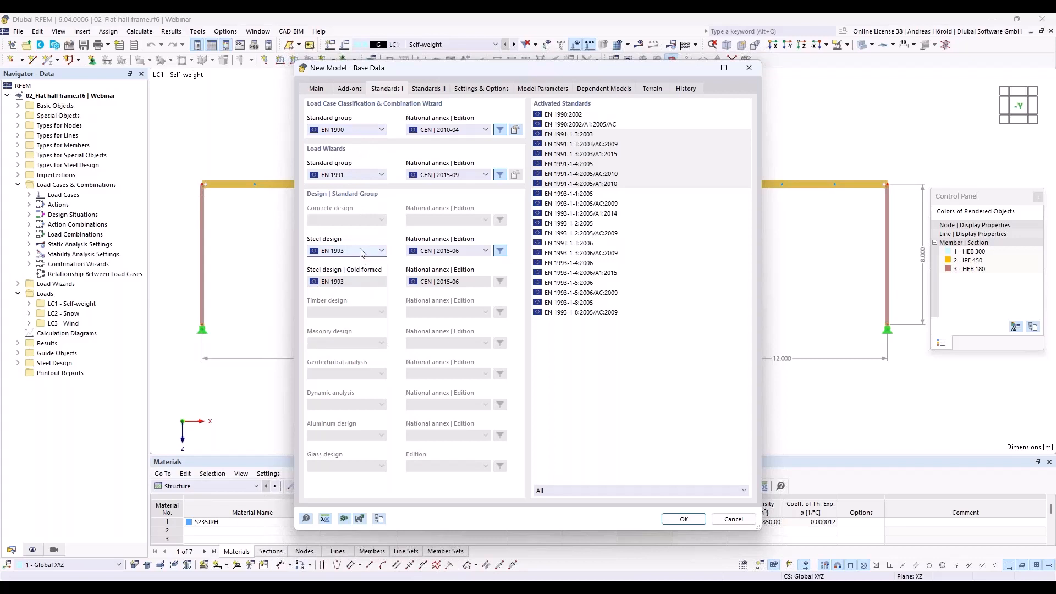
- Set the national annexes to DIN 2012-08 for EN 1990, DIN 2019-04 for EN 1991 and DIN 2020-11 for EN 1993, and create the model
click(461, 128)
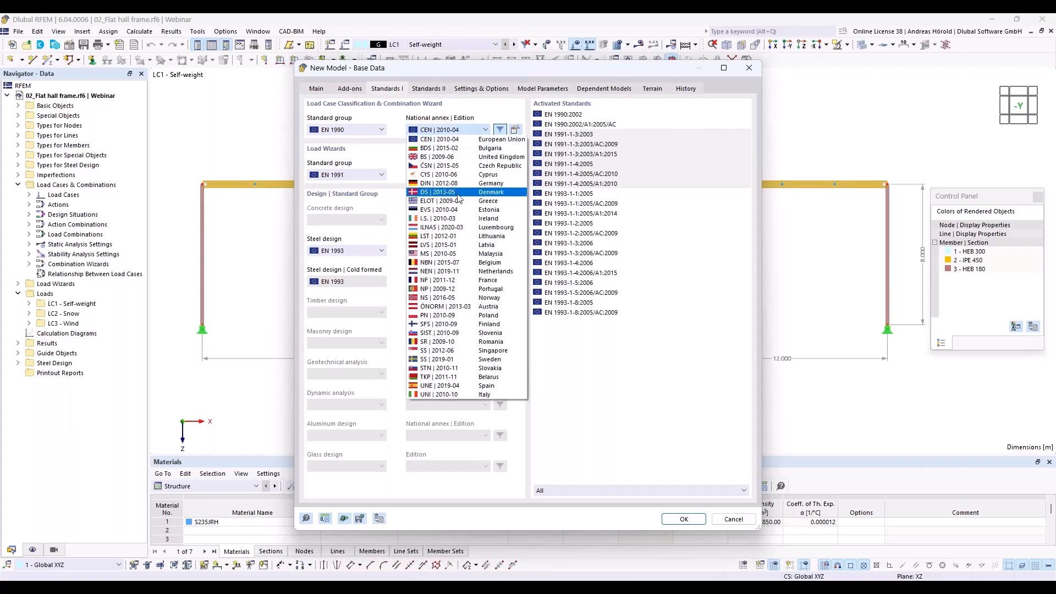
click(458, 183)
click(454, 175)
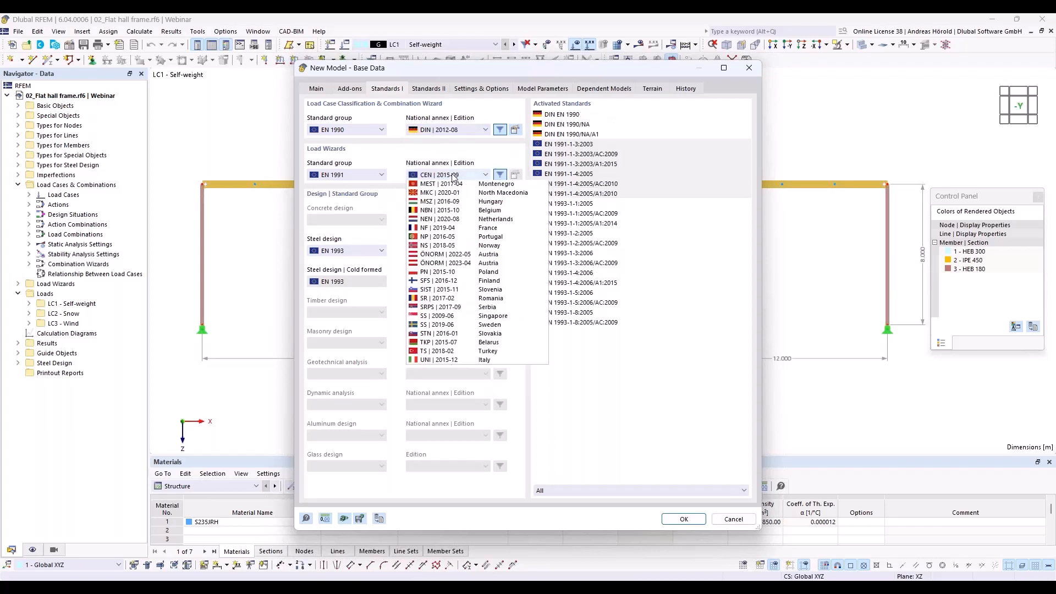
click(460, 238)
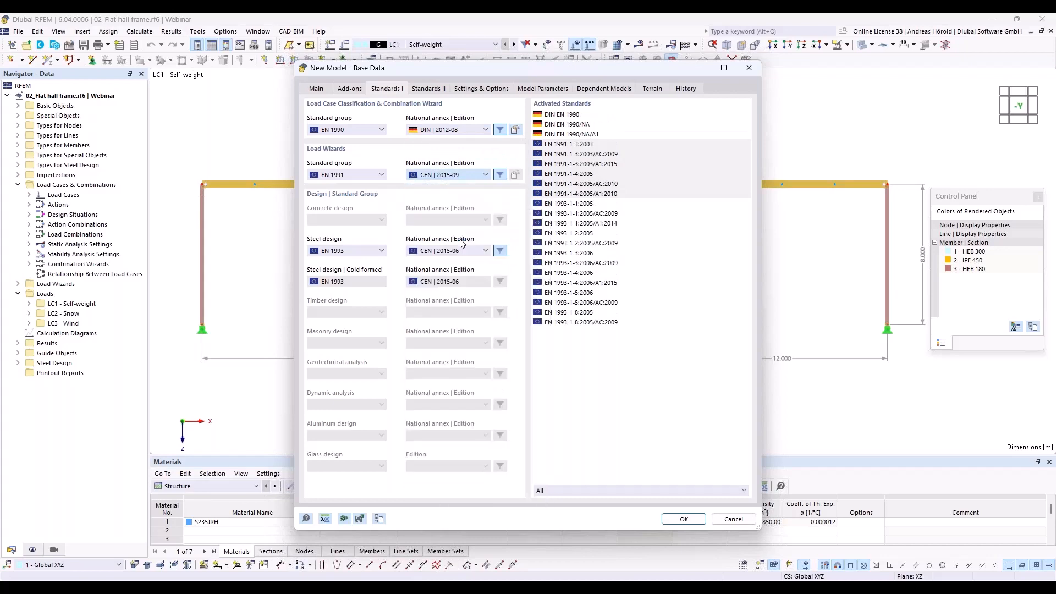
click(465, 251)
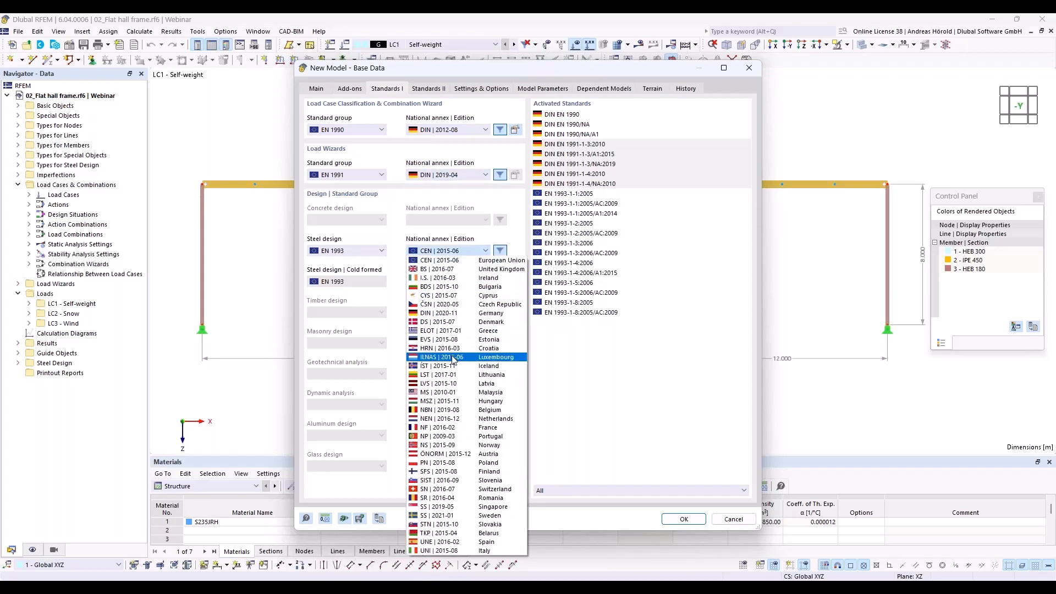
click(453, 313)
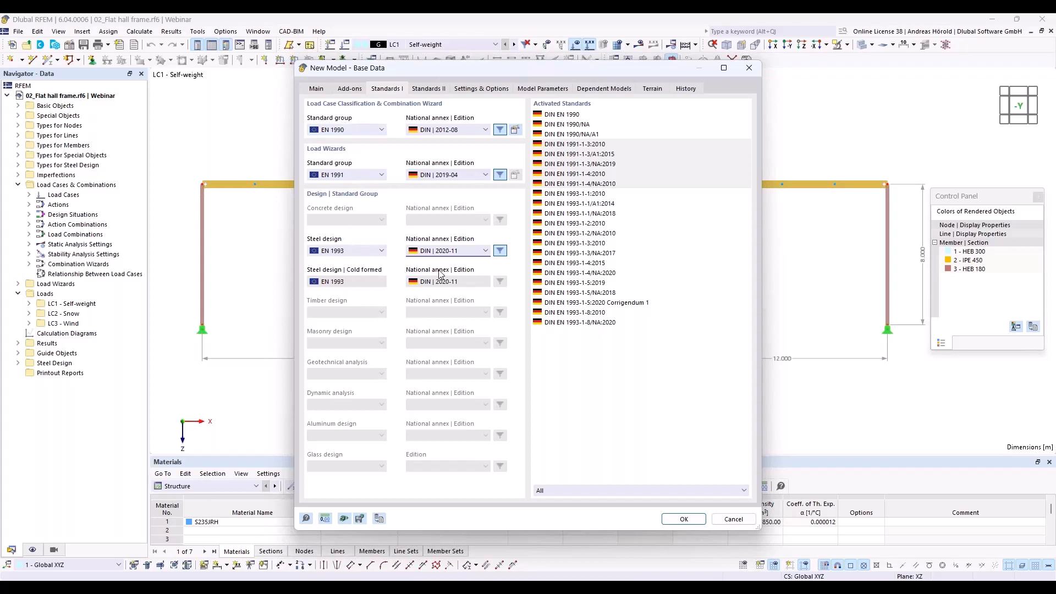
click(684, 519)
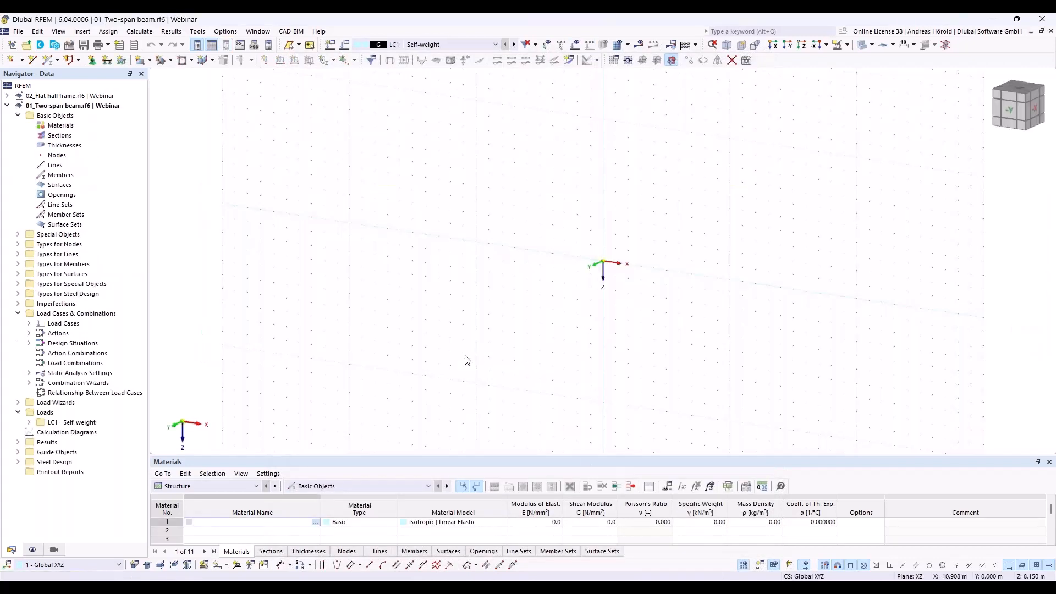
- View the work plane in the reverse Y-direction and review its grid and snap settings
click(788, 48)
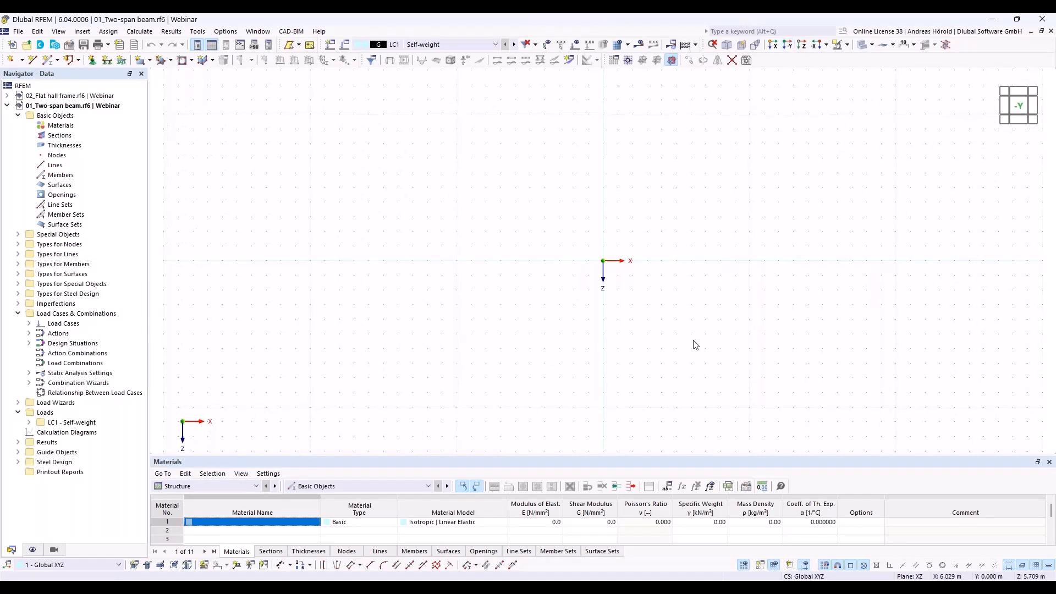
middle_drag(623, 337, 419, 365)
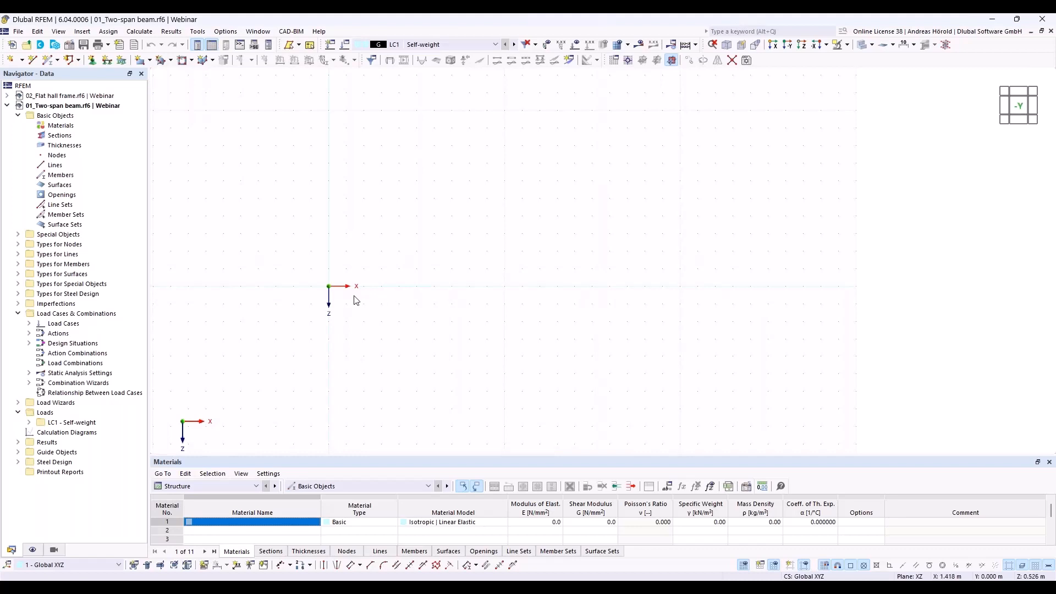
click(744, 567)
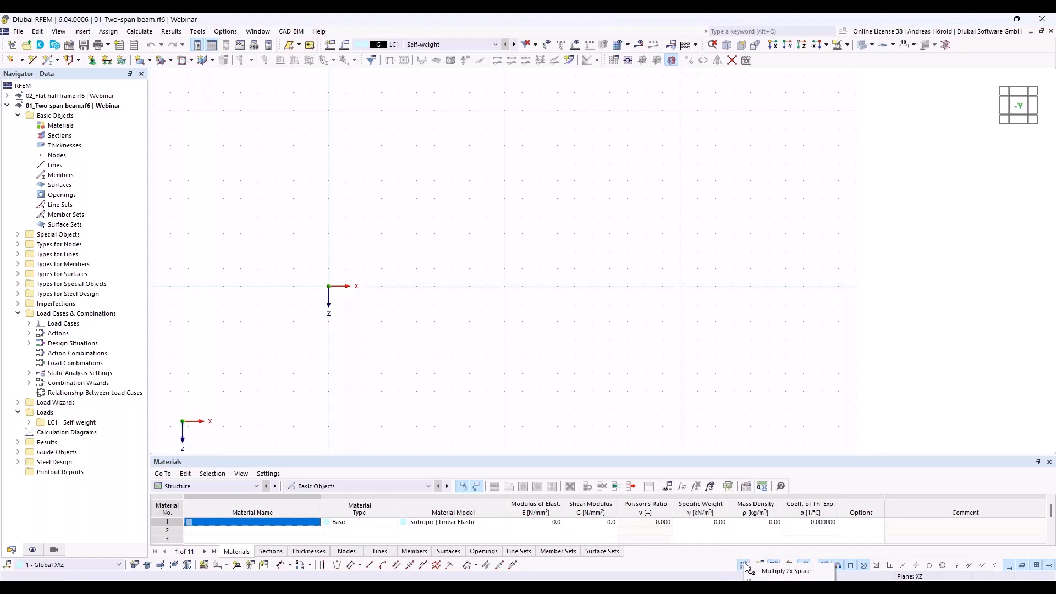
click(744, 565)
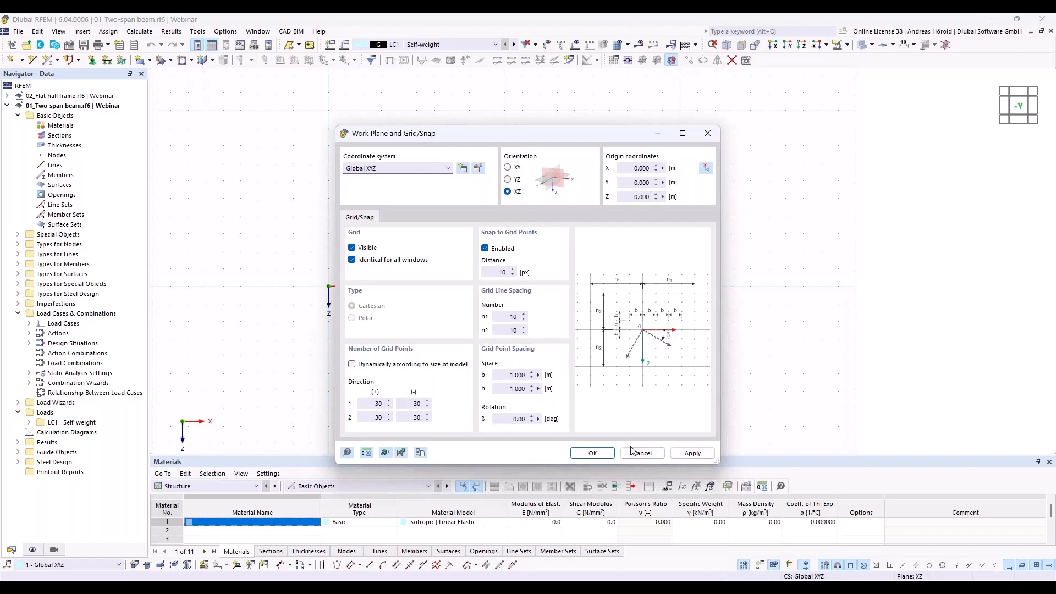
click(592, 452)
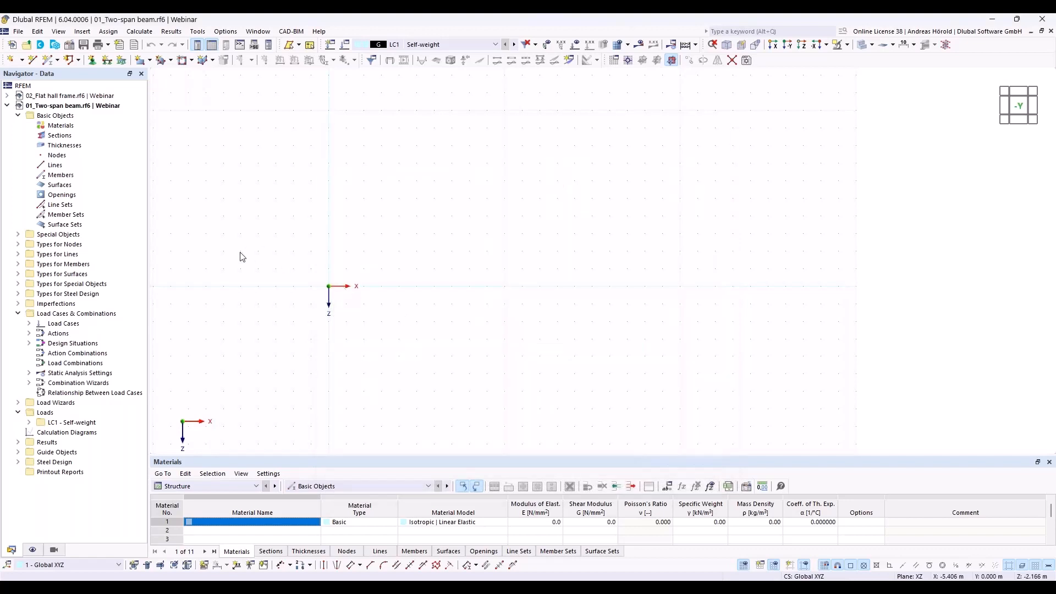
- Begin a new single beam member and select the standardized I-section IPE 550 from the EN 10365:2017 series for it
click(48, 61)
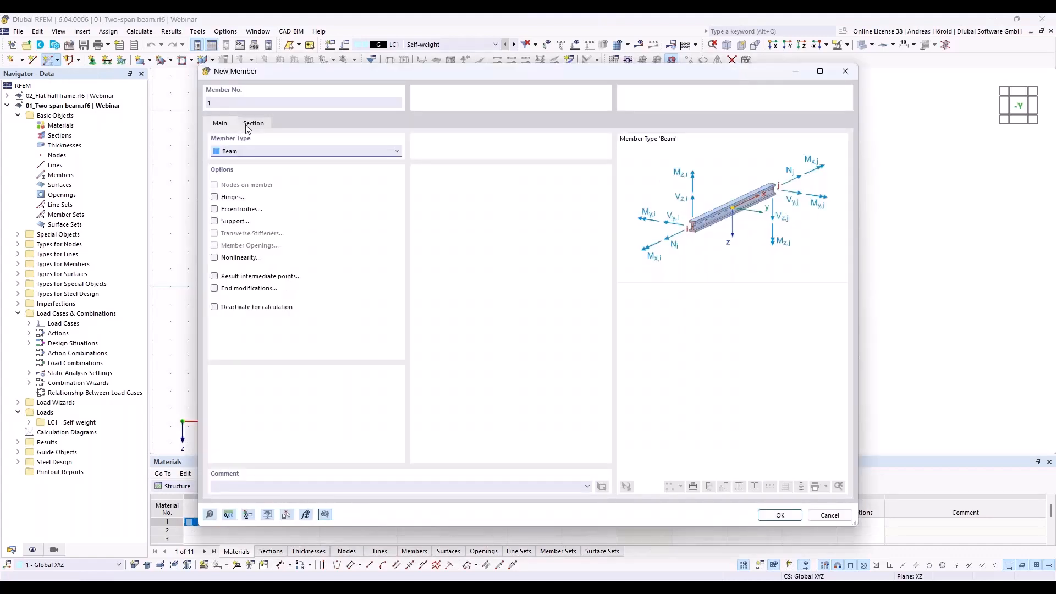
click(253, 124)
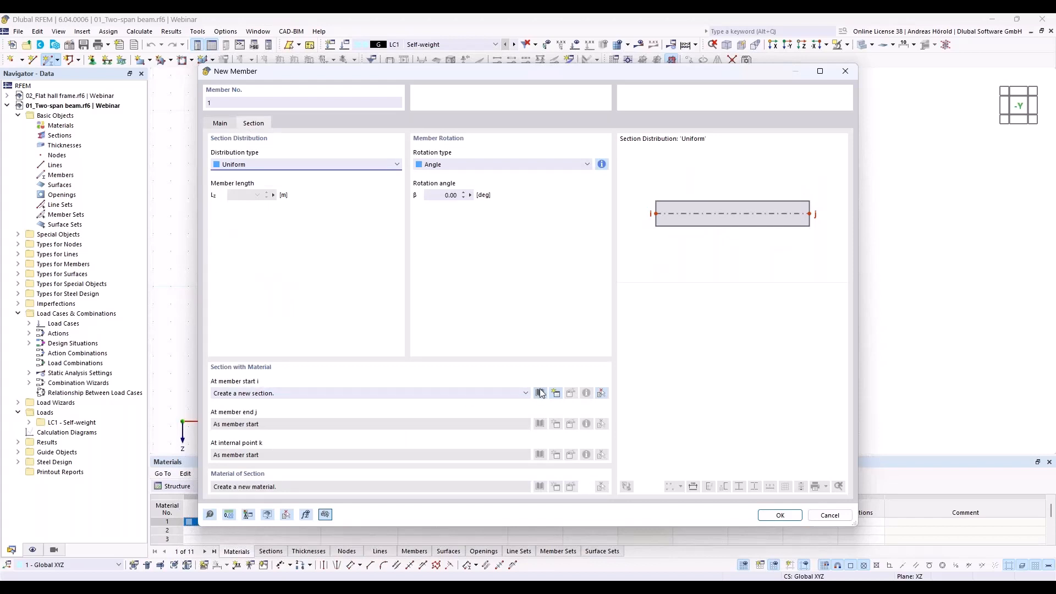
click(540, 393)
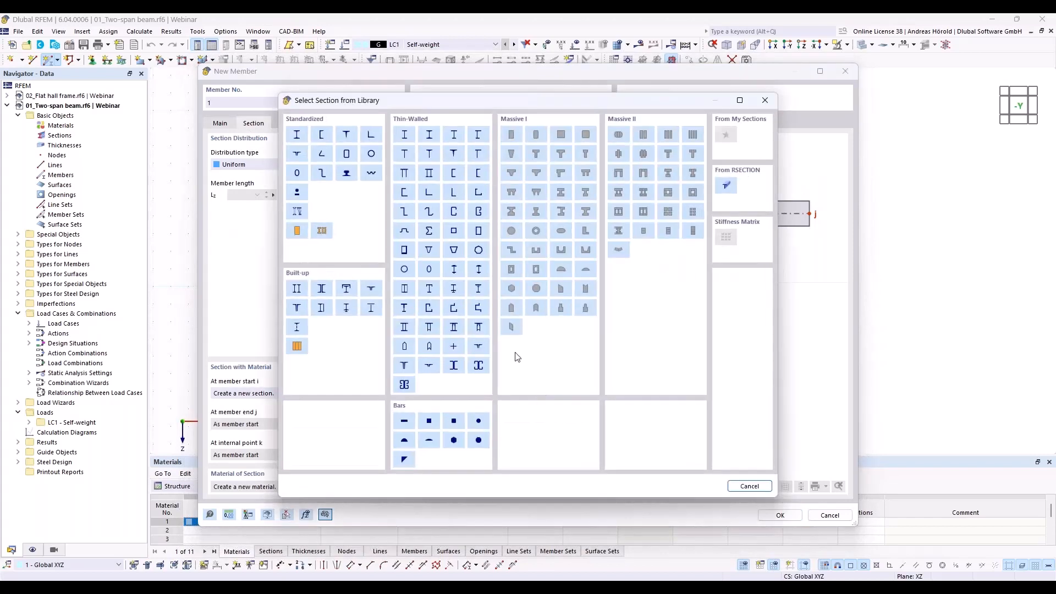
click(297, 135)
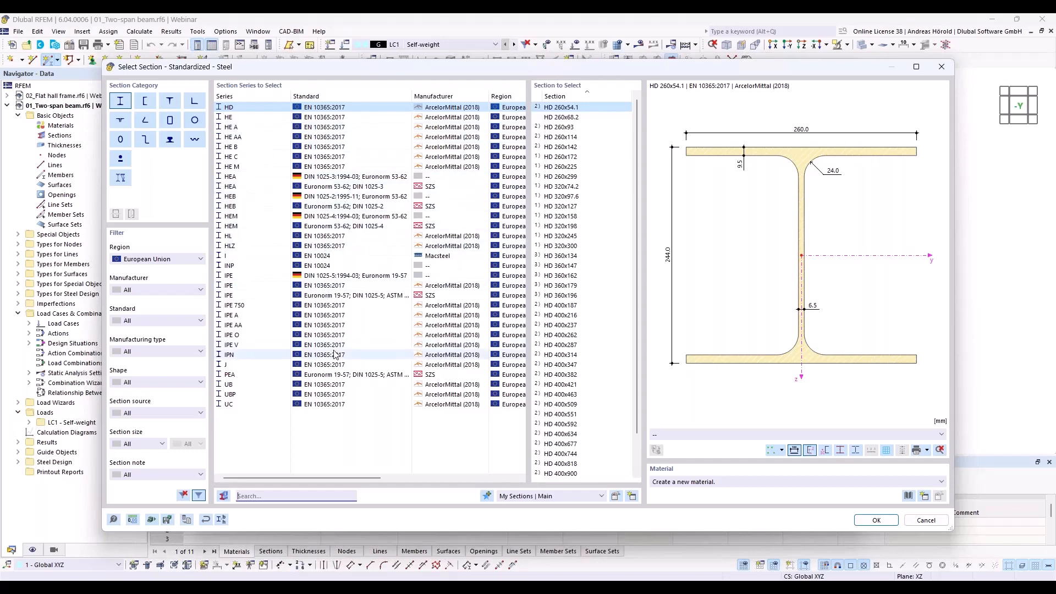
click(250, 286)
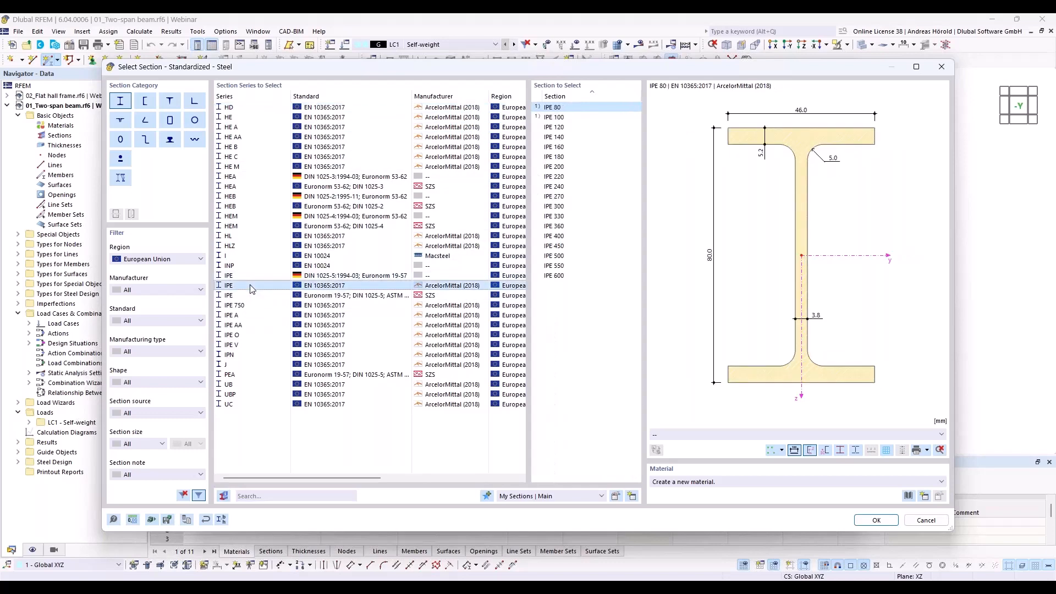
click(555, 266)
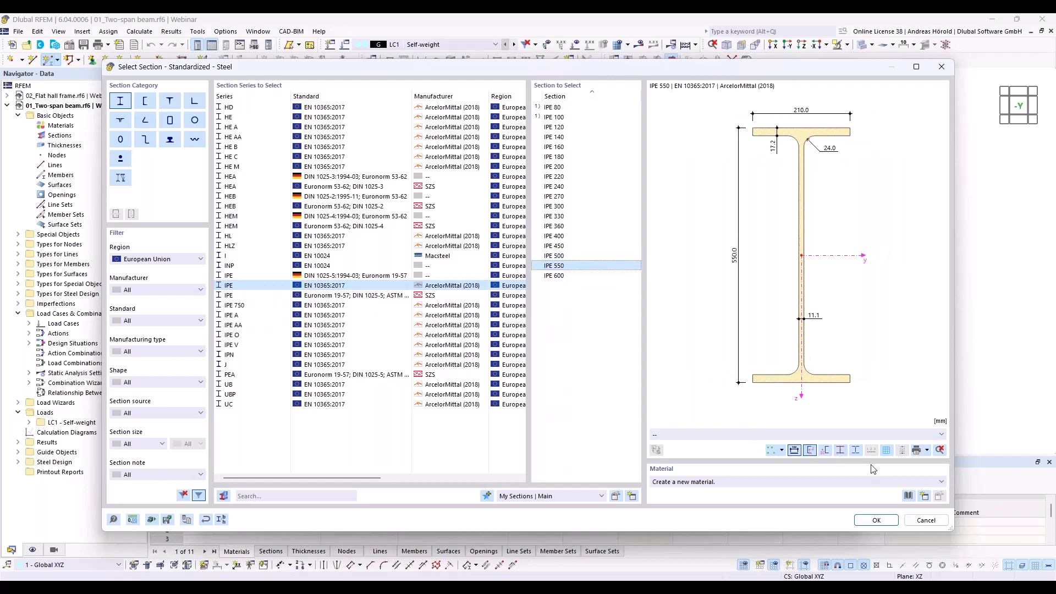
- Open the material library for the section and review the region, material type and material subtype filter options
click(908, 496)
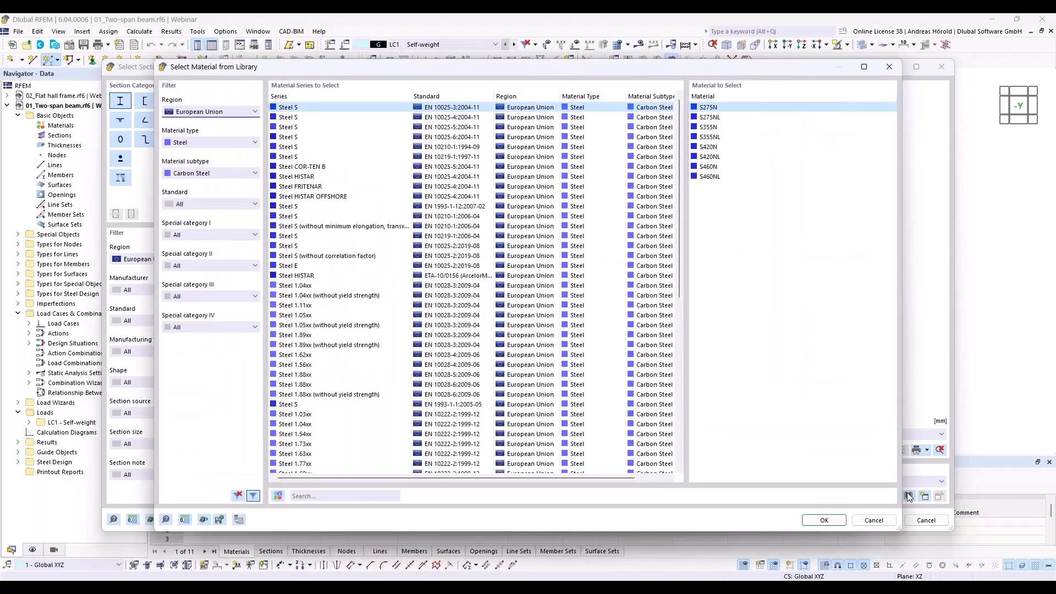
click(214, 113)
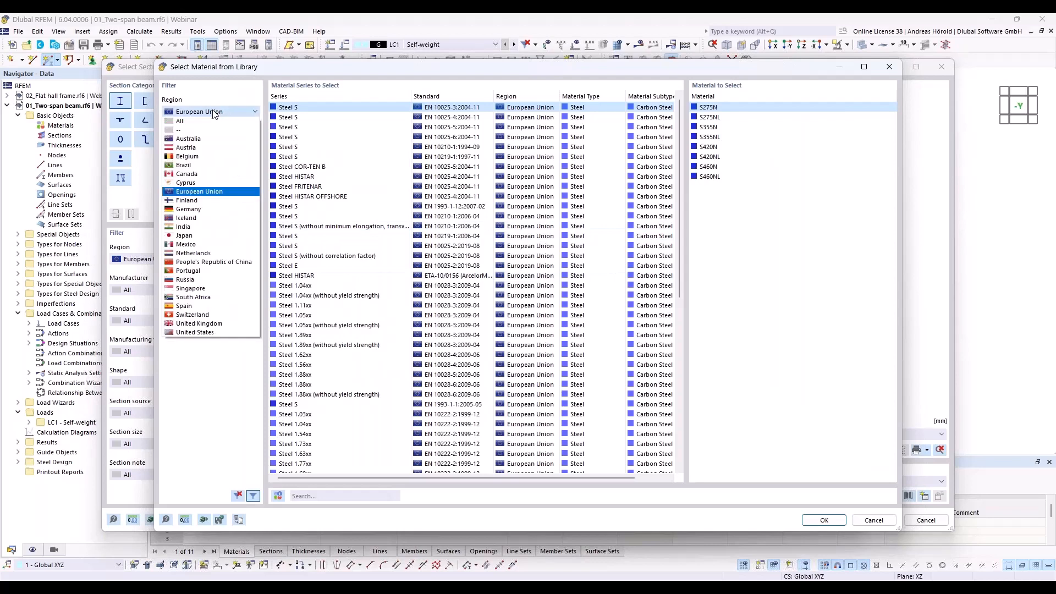
click(214, 112)
click(220, 141)
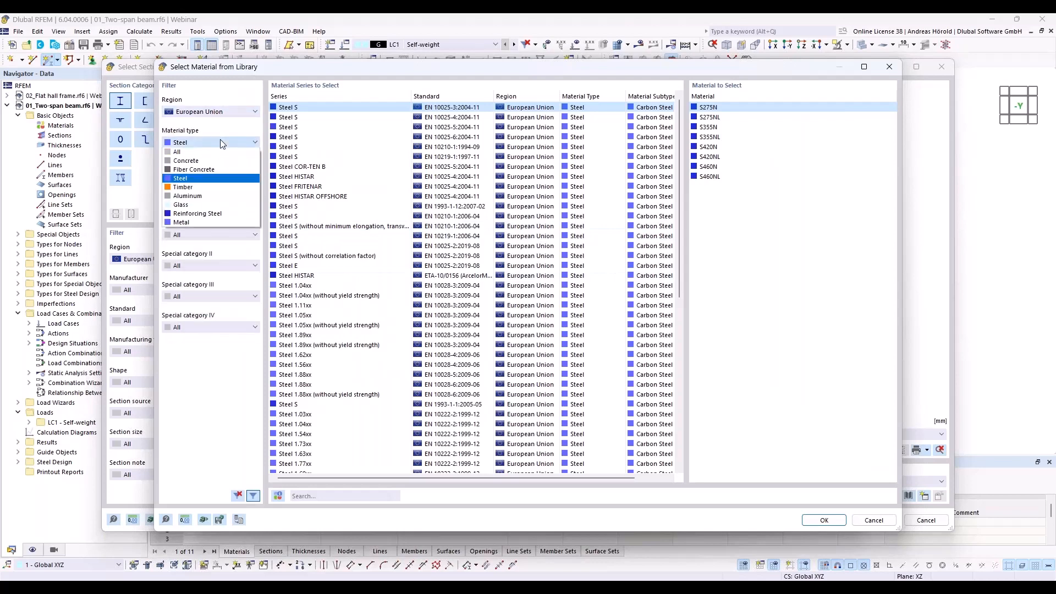
click(220, 140)
click(222, 173)
click(223, 172)
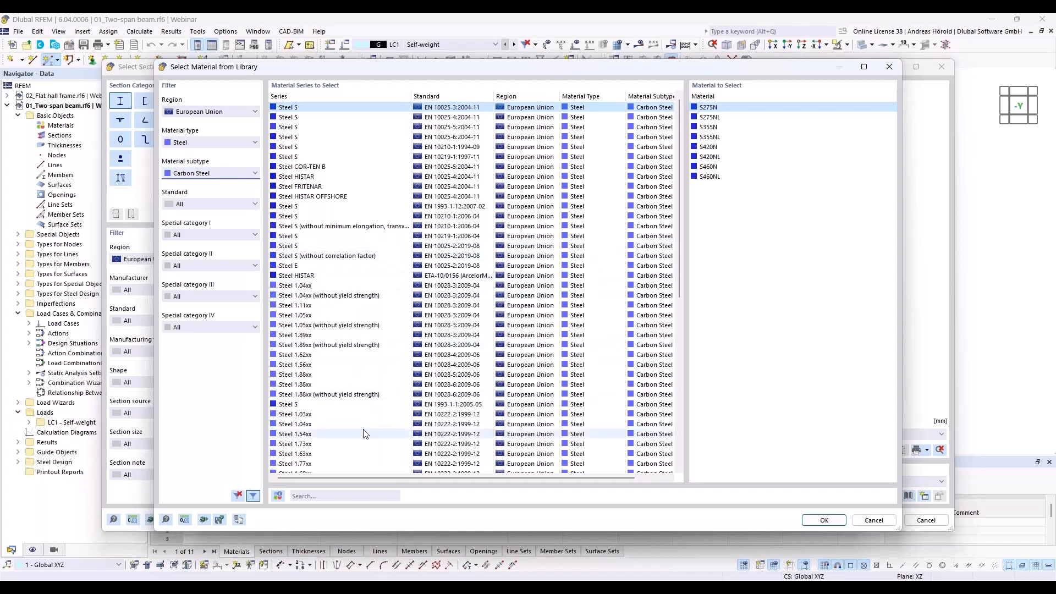
- Compare the Steel S material series and assign S235 from the EN 1993-1-1:2005-05 series to the section
click(305, 128)
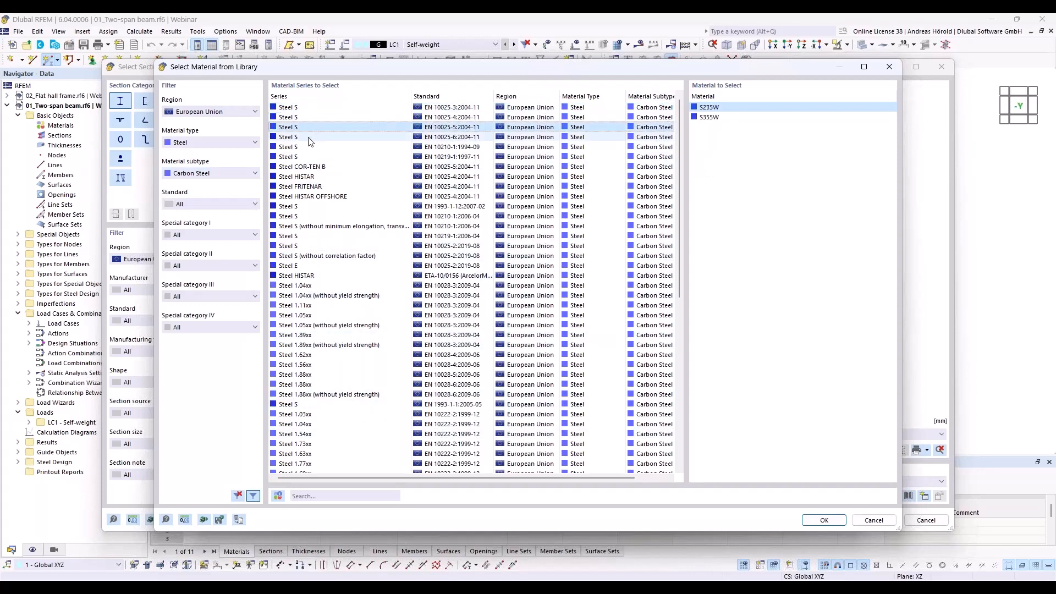
click(309, 138)
click(310, 148)
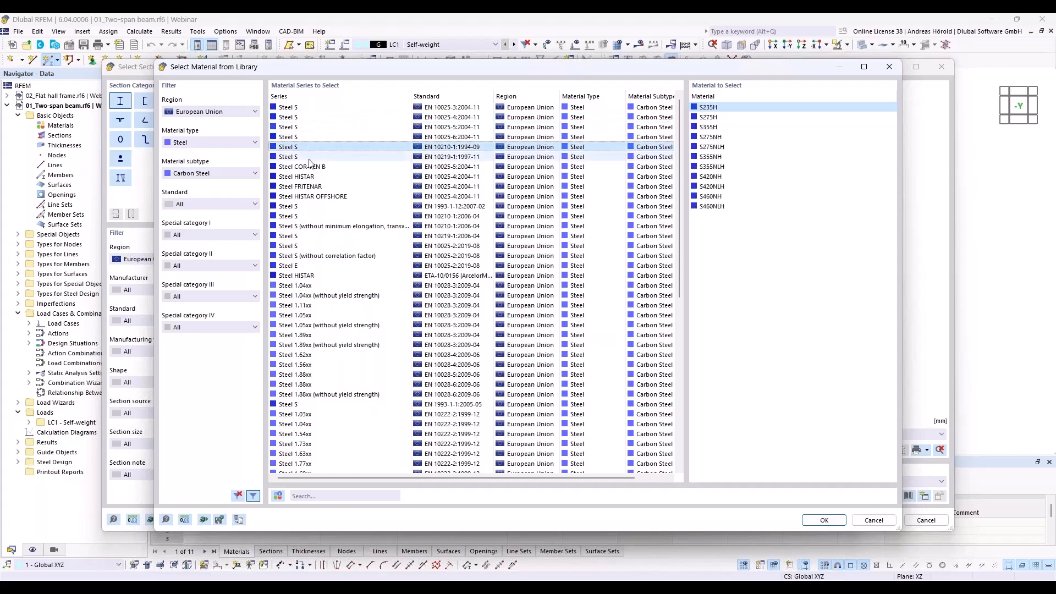
click(310, 157)
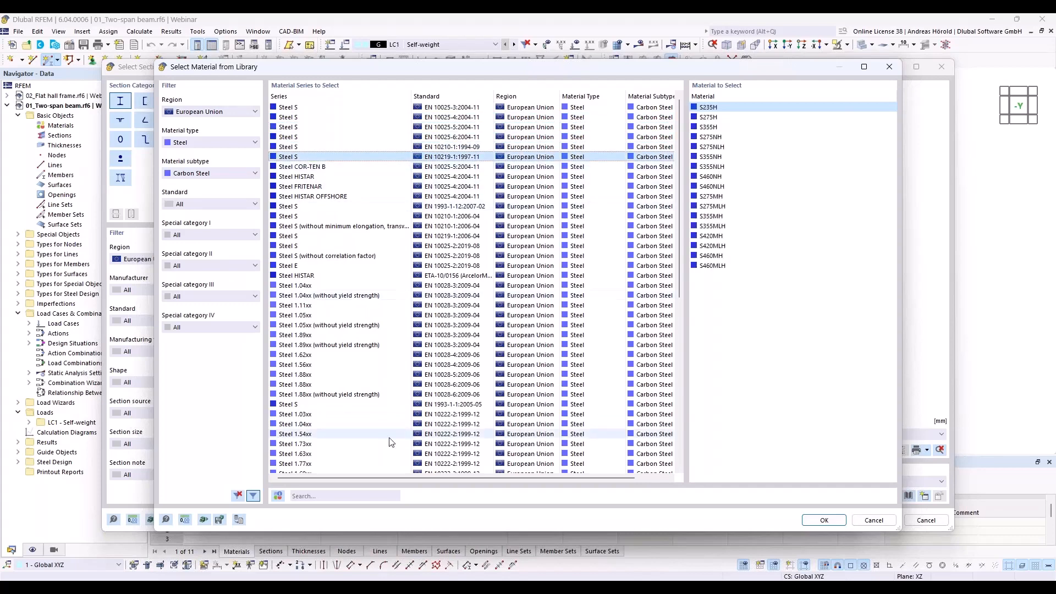
click(313, 404)
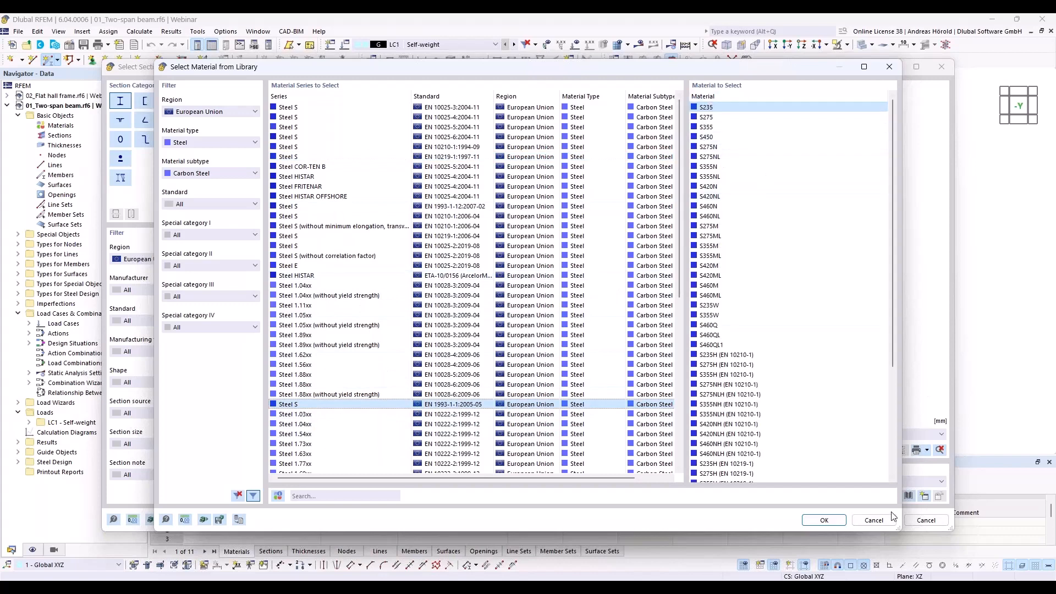
click(823, 520)
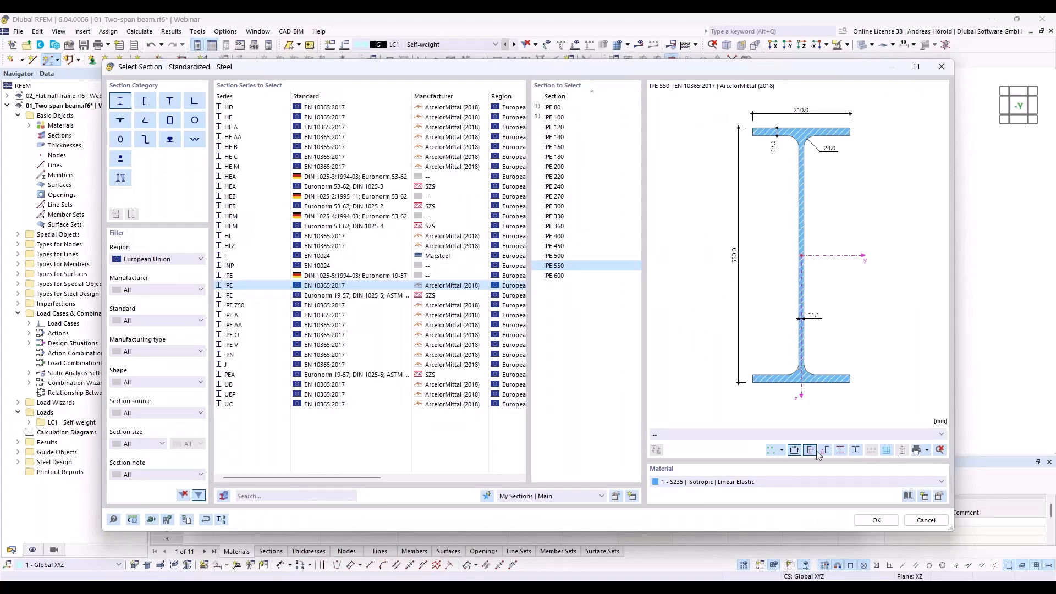
- Accept the section and member settings and place a 24 m single beam from the origin to X 24.000 m, Z 0.000 m
click(879, 520)
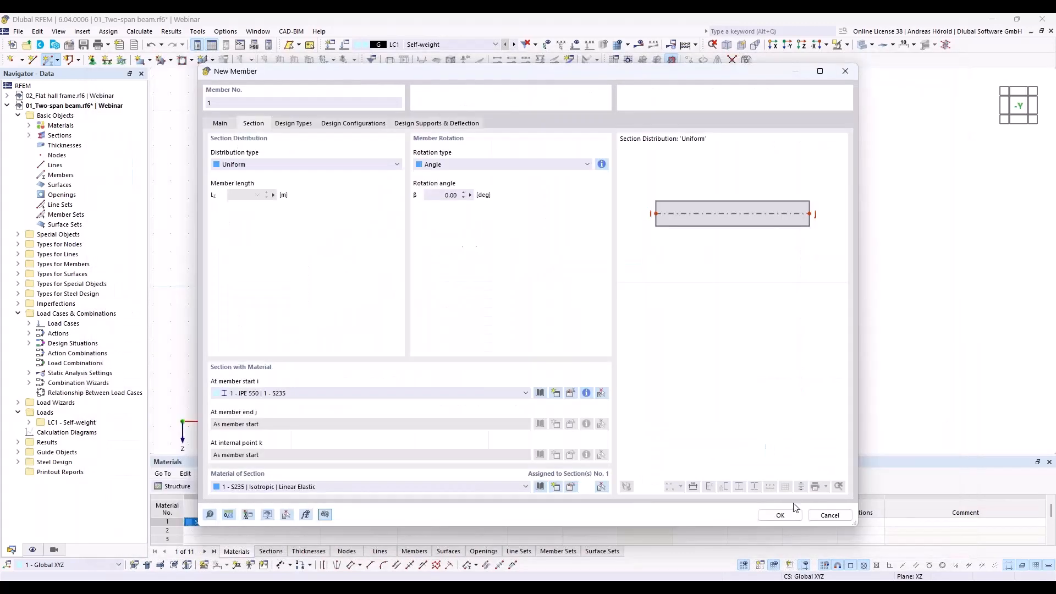
click(778, 515)
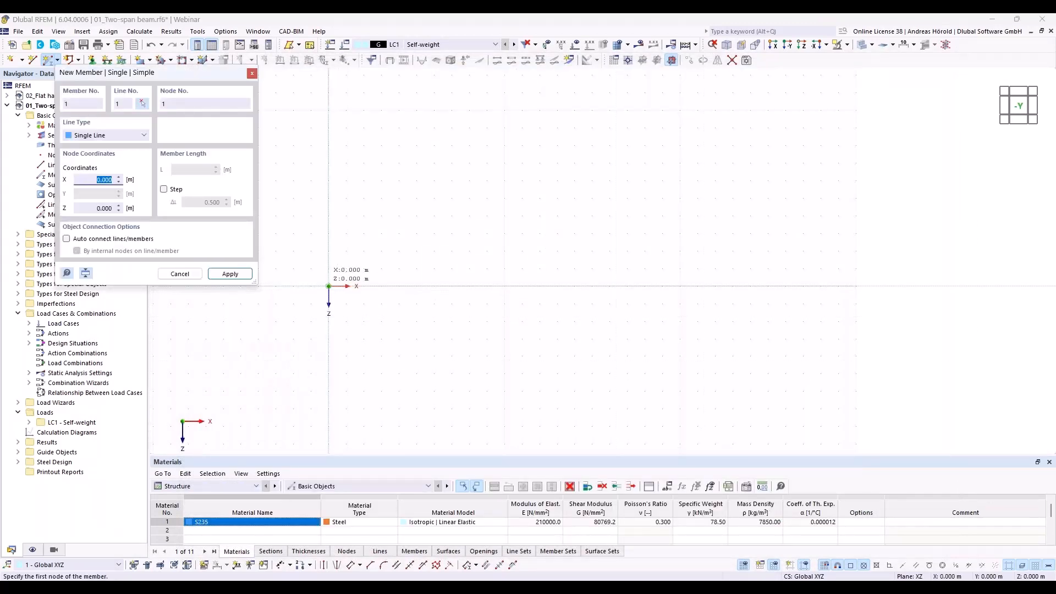
click(329, 286)
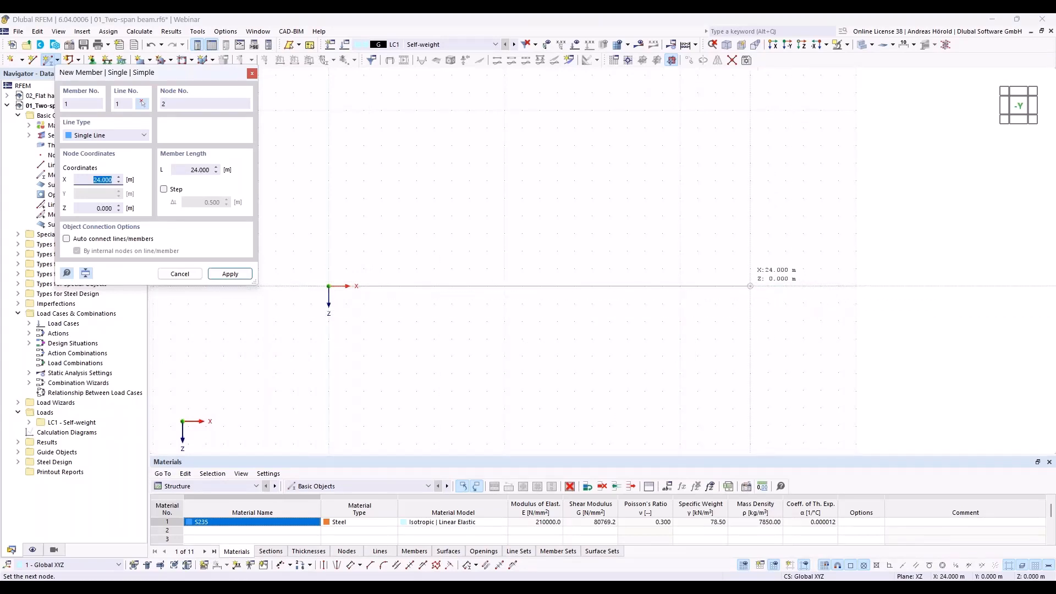
click(750, 286)
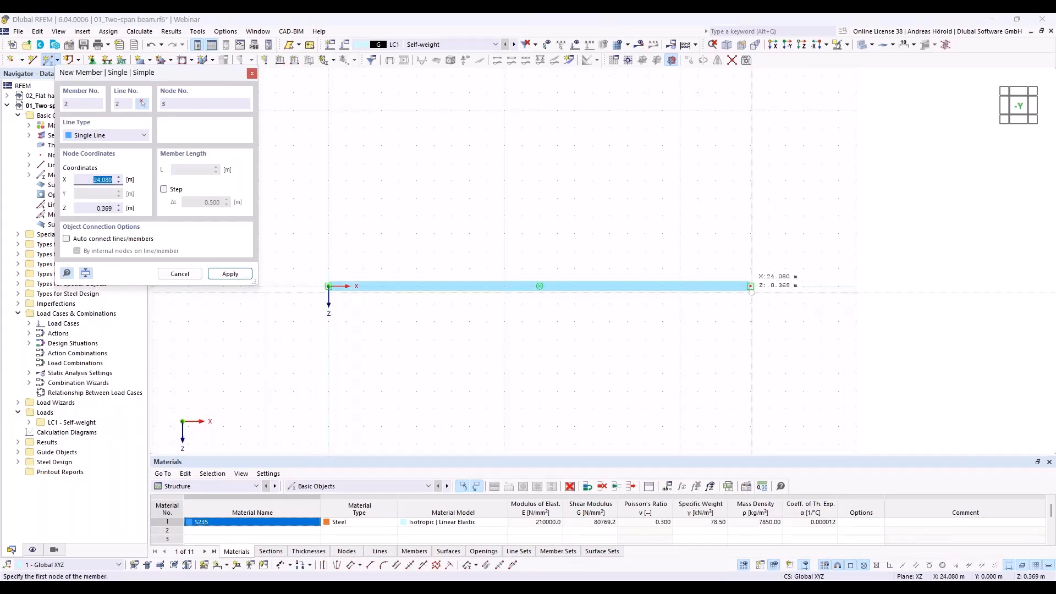
key(Escape)
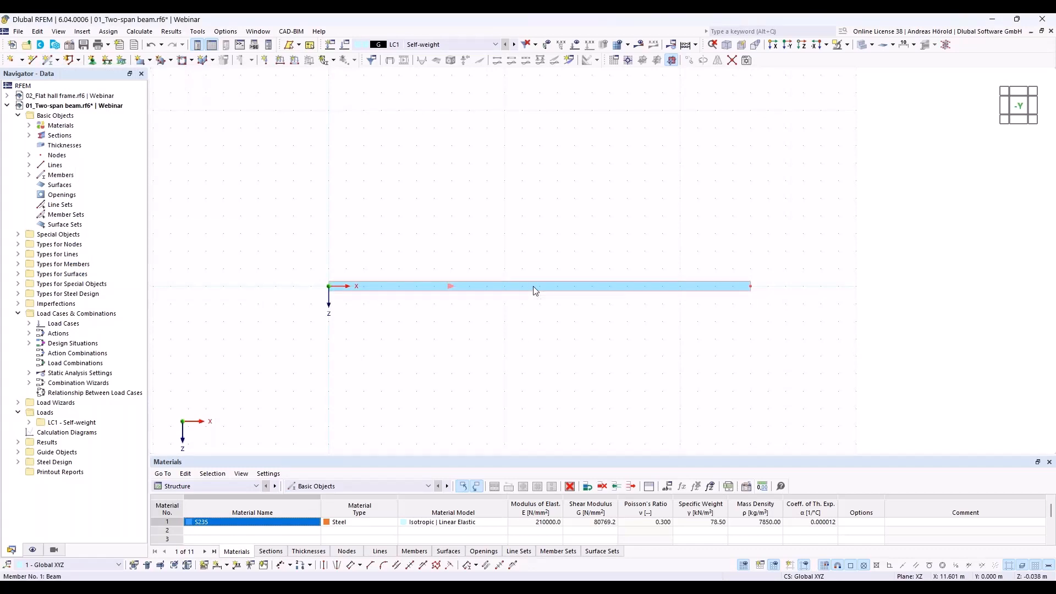
- Add one intermediate node to the beam as an 'On Member' node without dividing the member
right_click(534, 291)
mouse_move(589, 322)
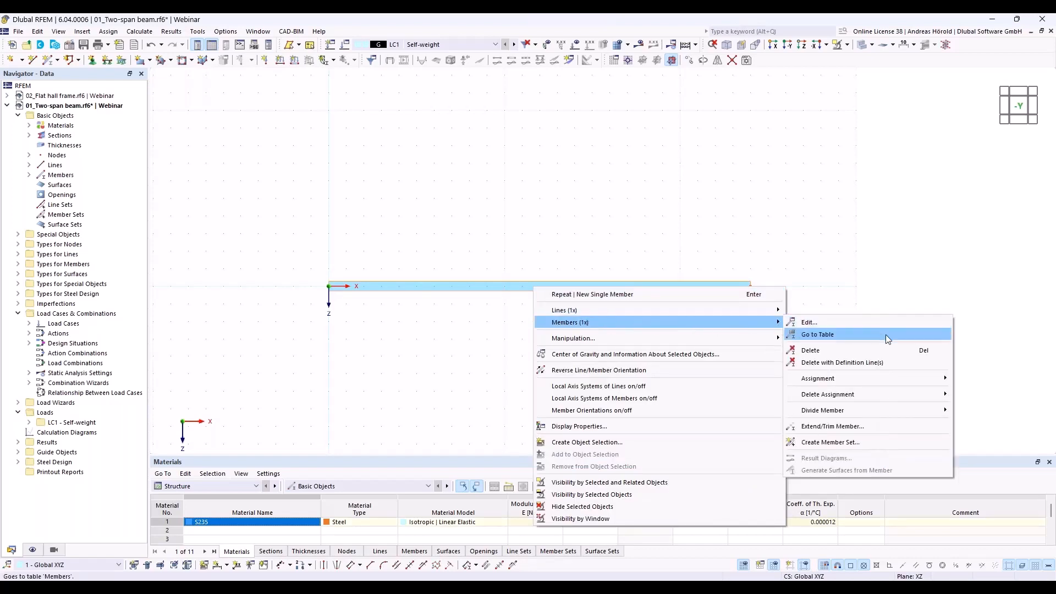
mouse_move(847, 412)
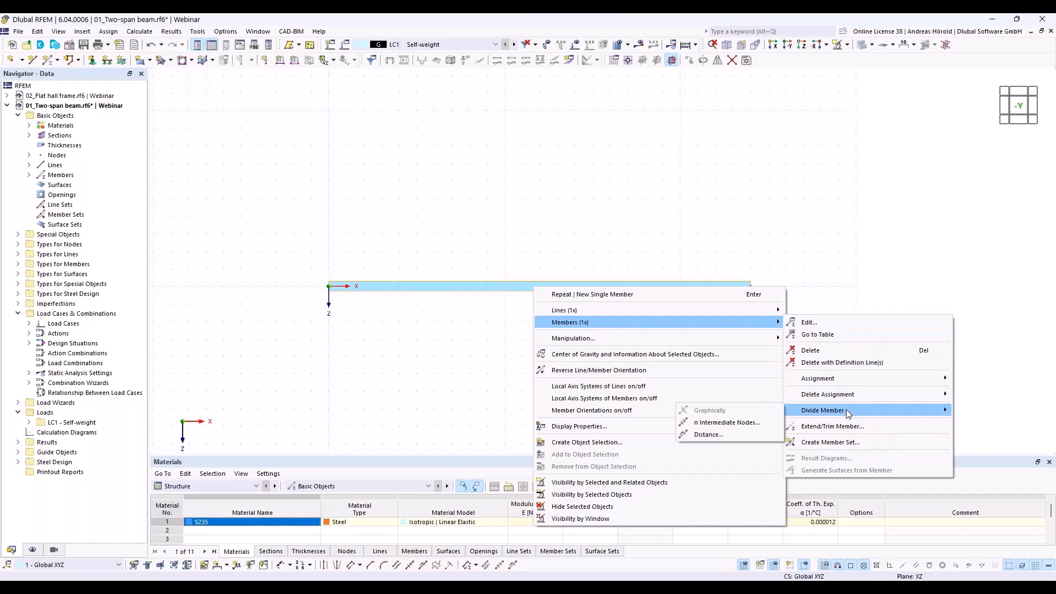
click(744, 421)
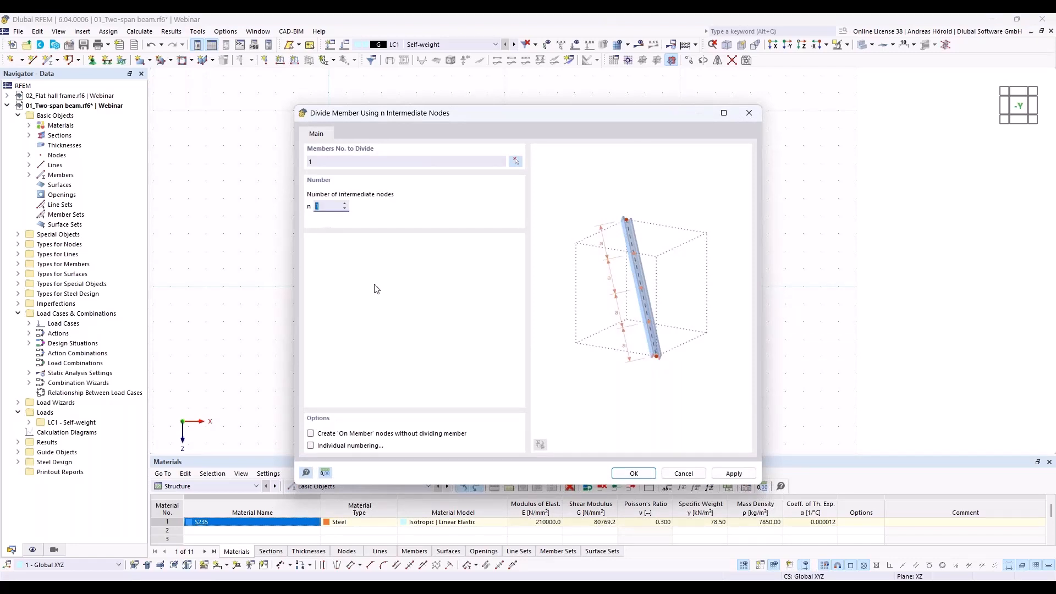
click(311, 434)
click(633, 474)
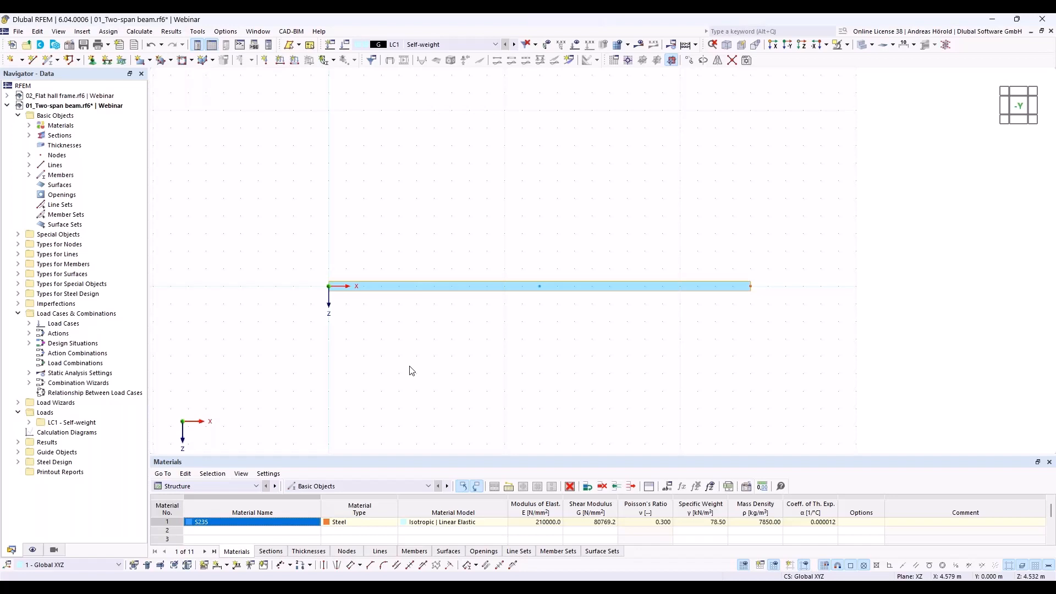
- Check the conditions of the Hinged nodal support and assign it to the beam's start node at the origin
click(92, 61)
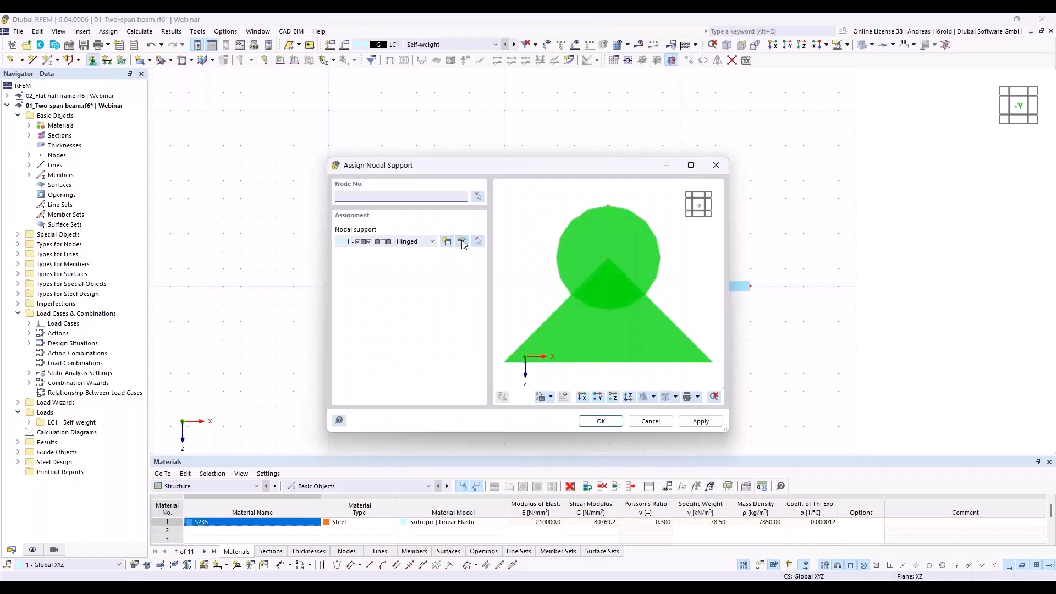
click(462, 242)
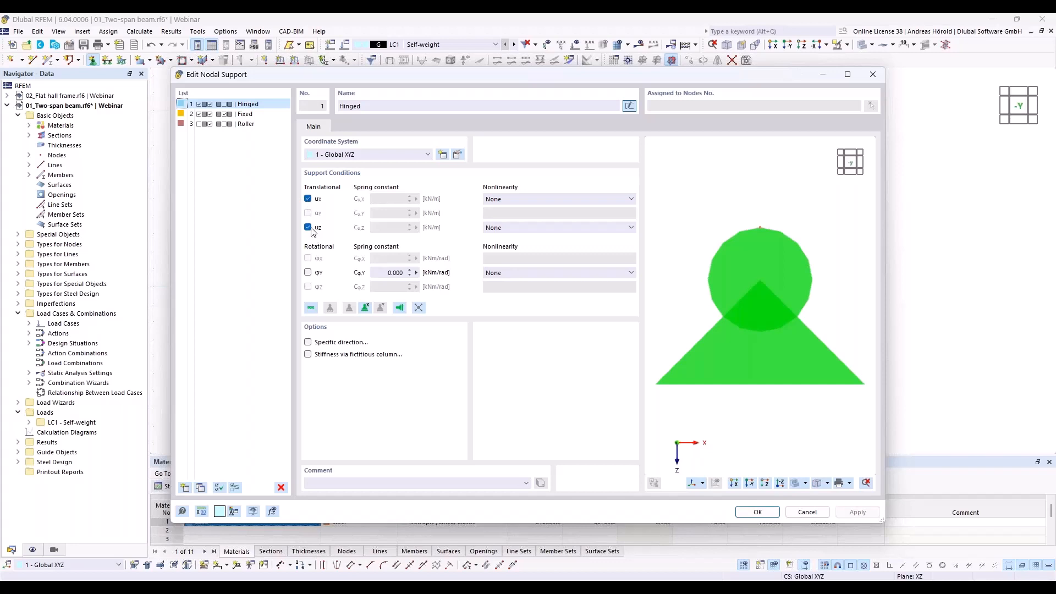
click(756, 512)
click(600, 422)
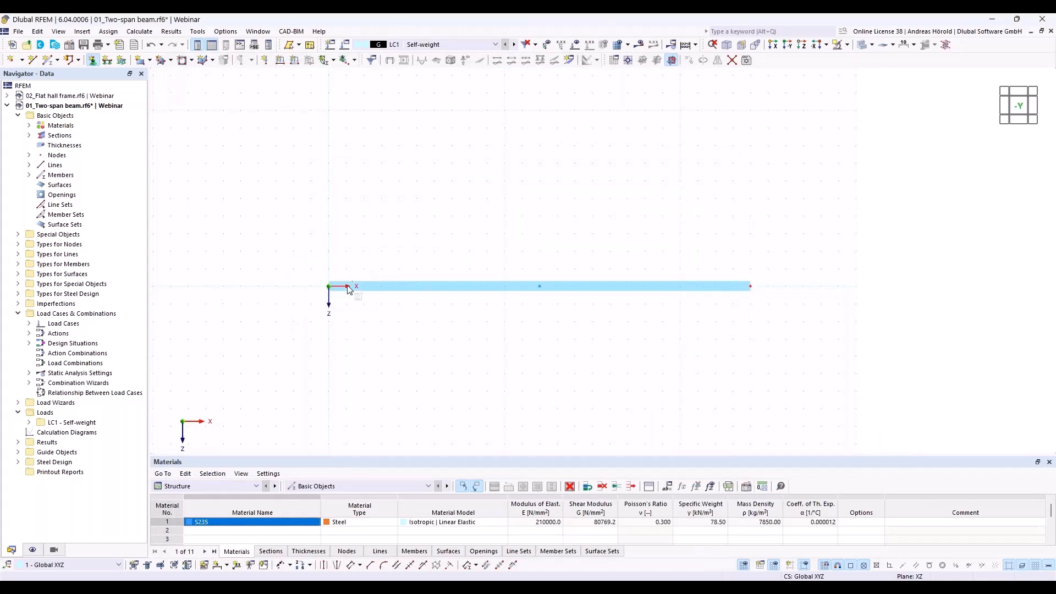
- Enlarge the display size of the nodal support symbols using the support at the beam's start node
scroll(338, 306, up, 1)
scroll(339, 306, up, 1)
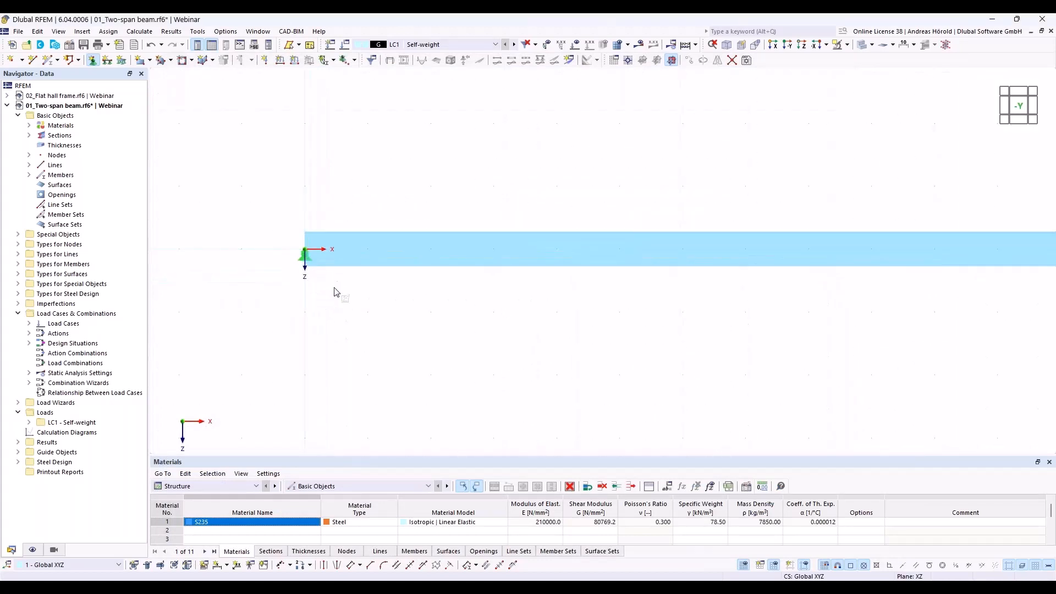
right_click(304, 262)
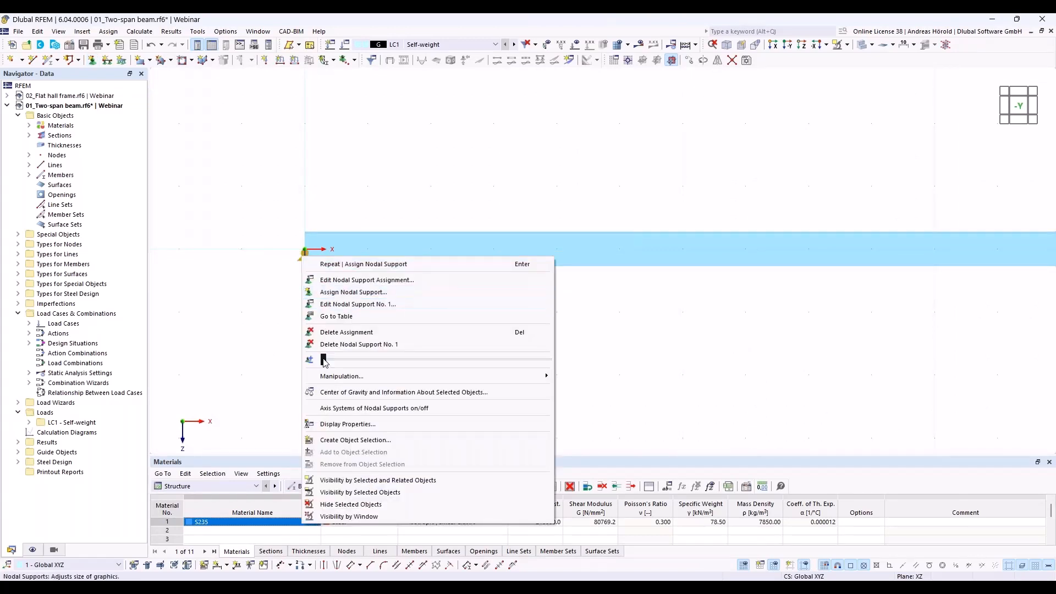
drag(325, 362, 407, 365)
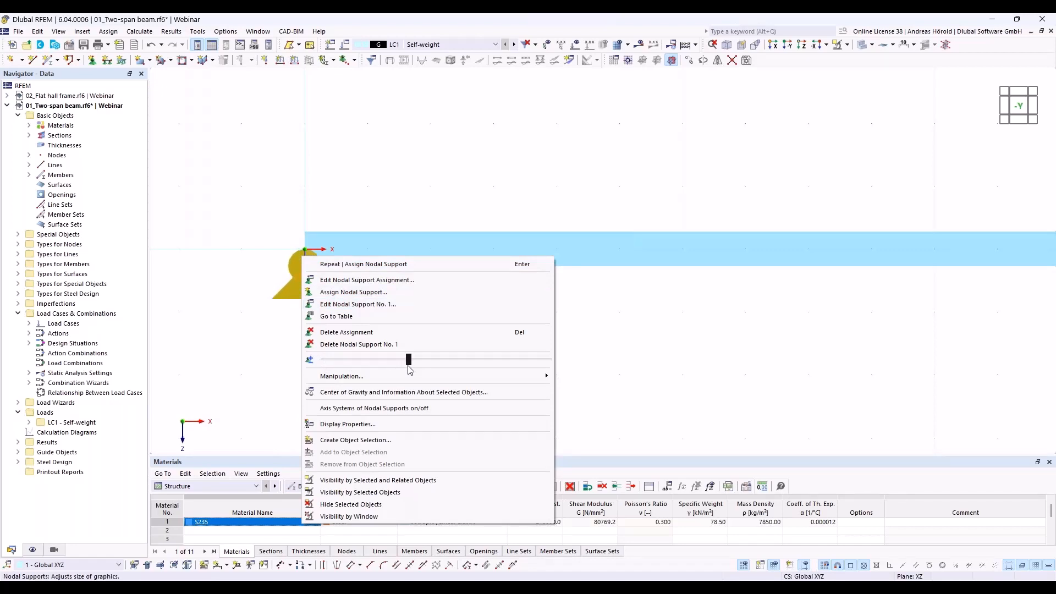
click(606, 359)
- Choose the Fixed nodal support for another assignment and release its φY rotation and uX translation, keeping uZ restrained
scroll(550, 355, down, 5)
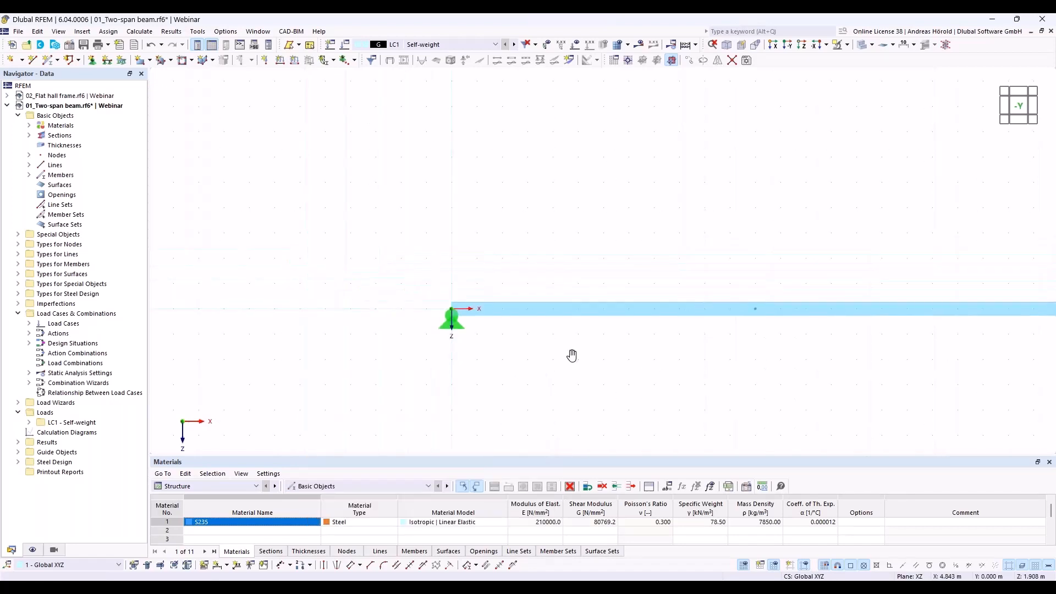
middle_drag(572, 356, 443, 323)
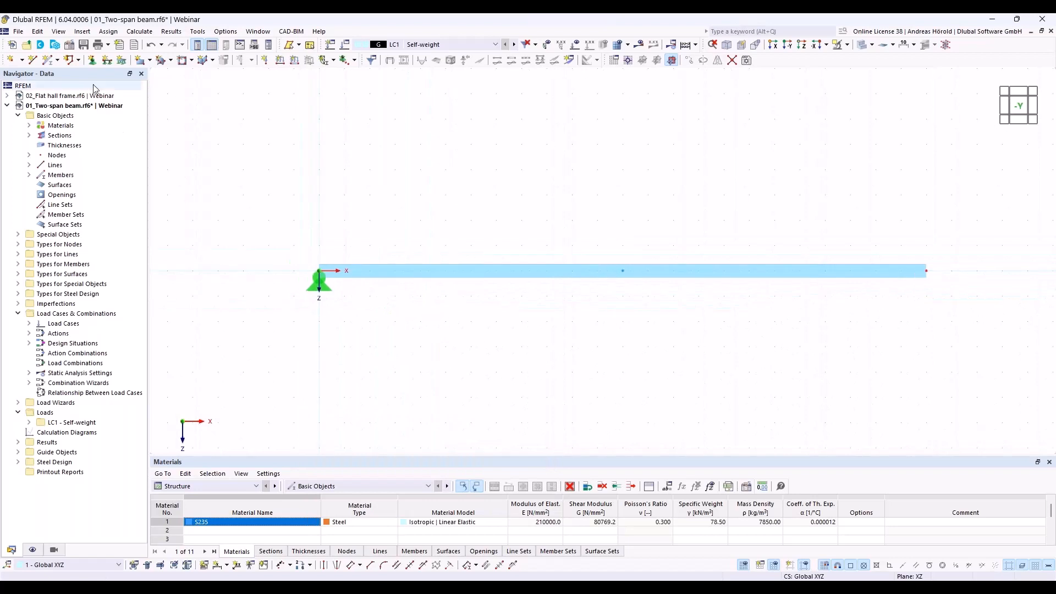
click(93, 61)
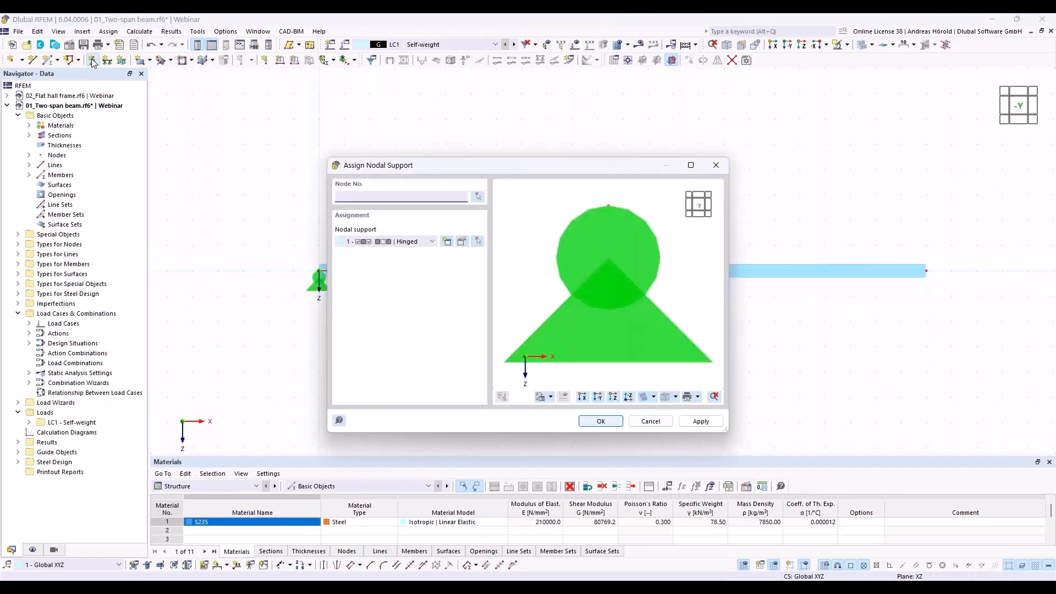
click(433, 244)
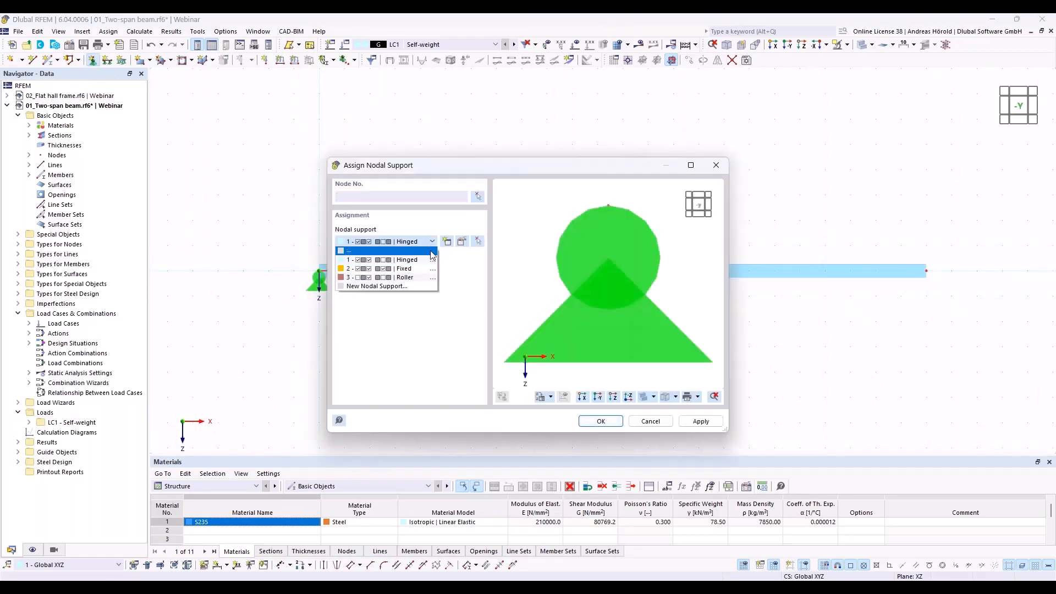
click(405, 269)
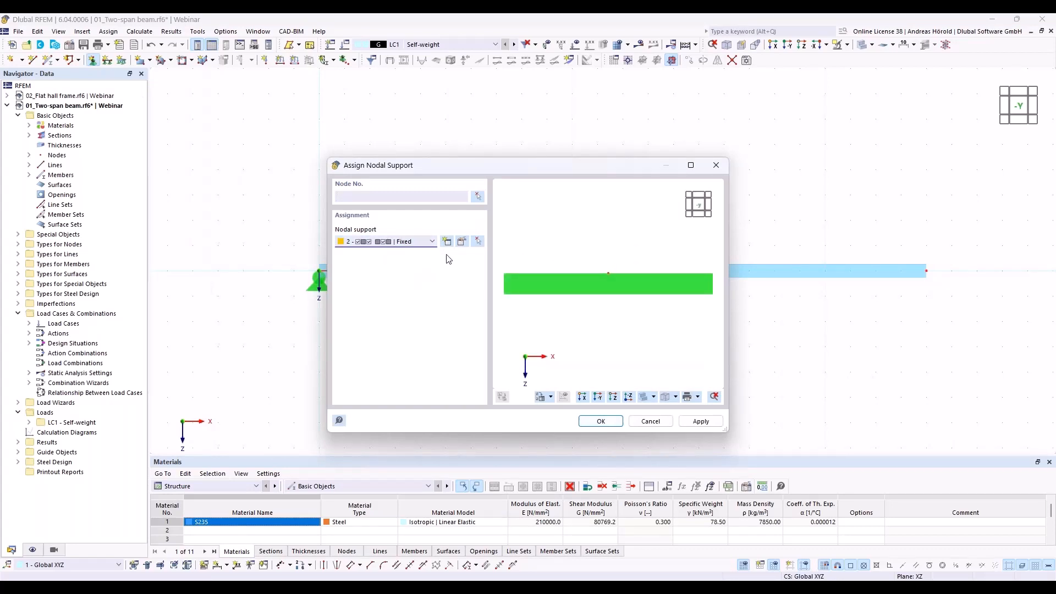
click(462, 243)
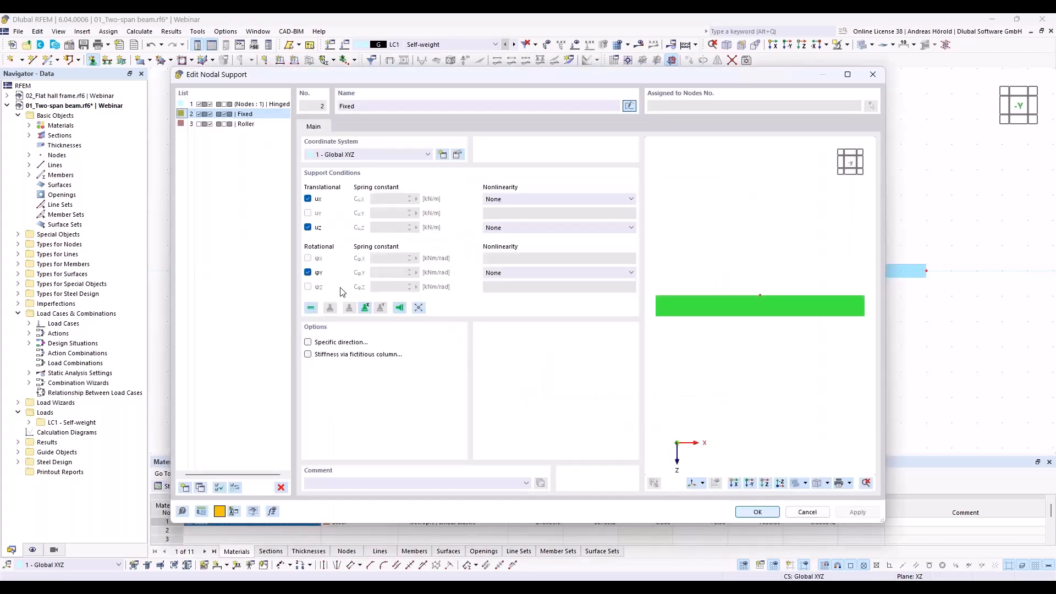
click(307, 272)
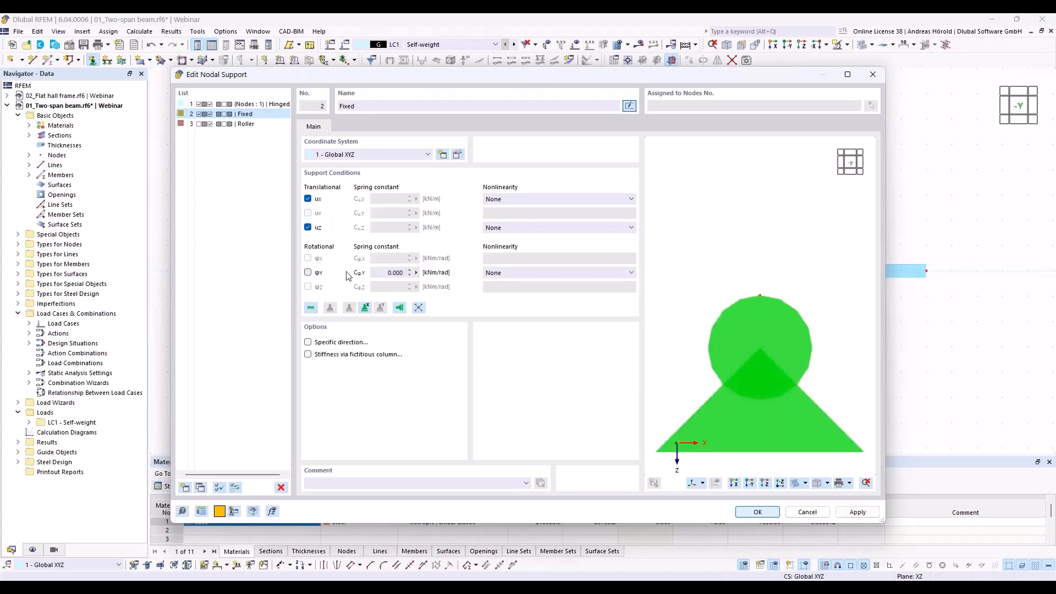
click(308, 198)
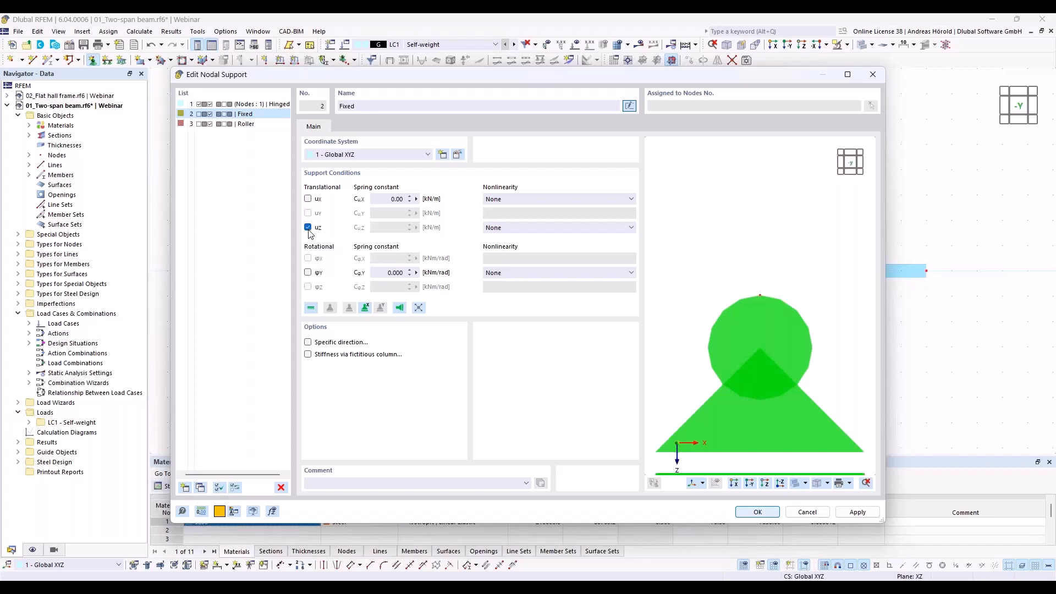
click(753, 512)
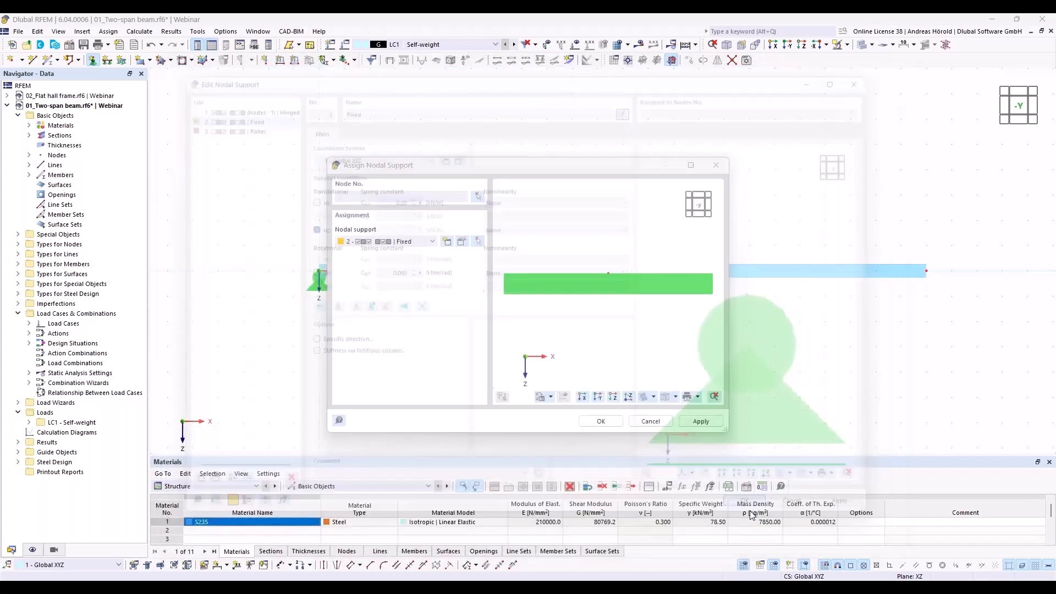
- Assign the modified nodal support to the beam's middle and end nodes
click(599, 421)
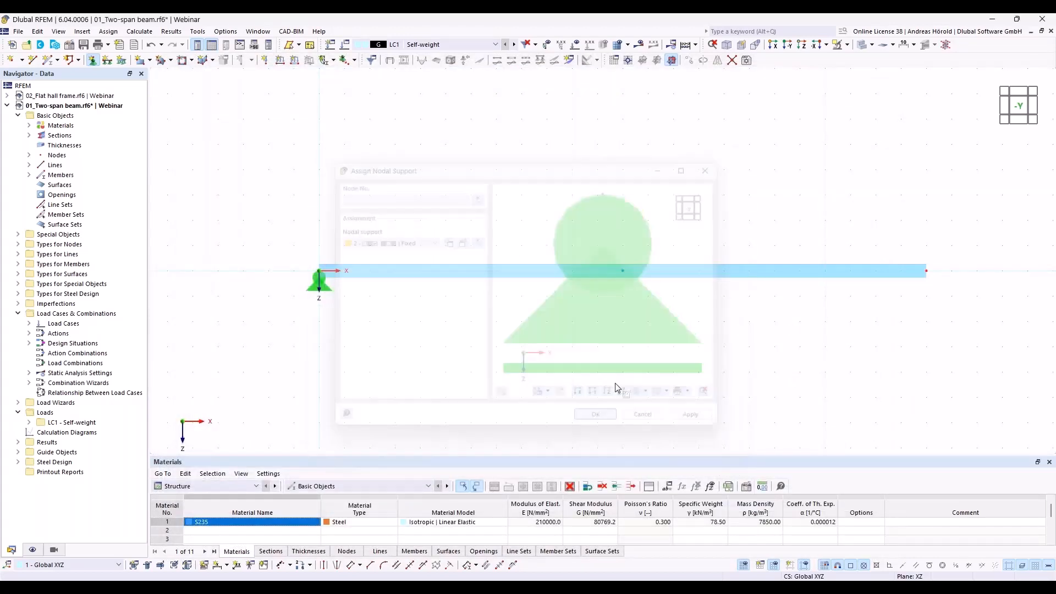
drag(589, 313, 1001, 235)
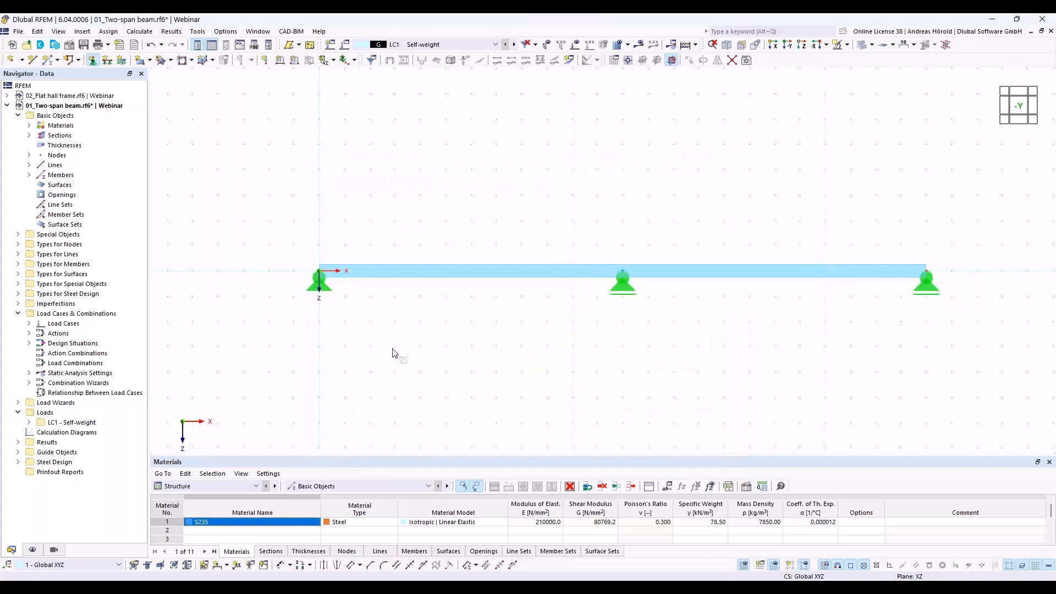
key(Escape)
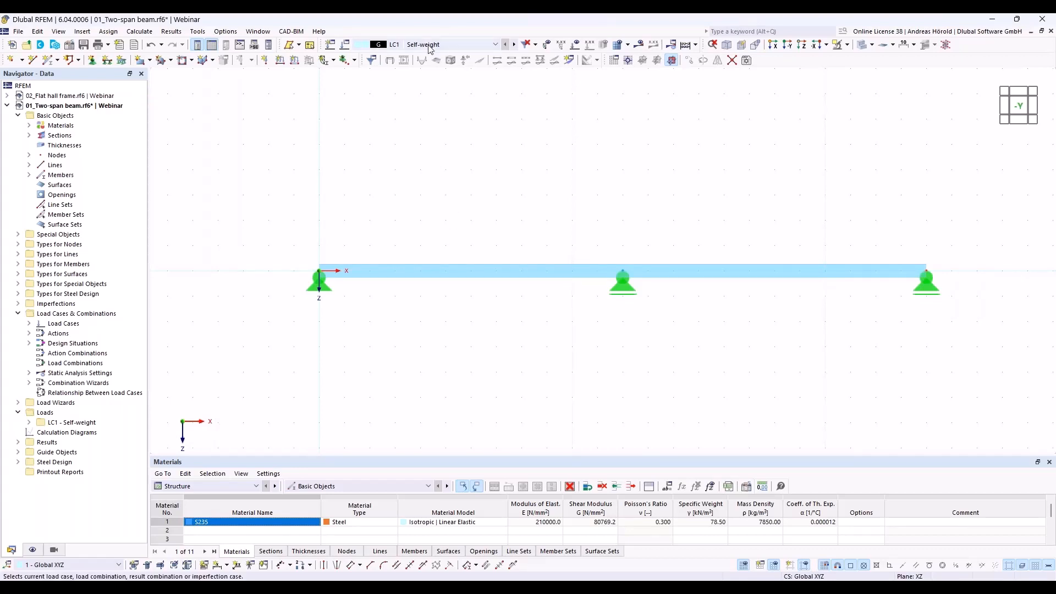
- Review the settings of load case LC1 Self-weight, including its action category and active self-weight factors
click(344, 45)
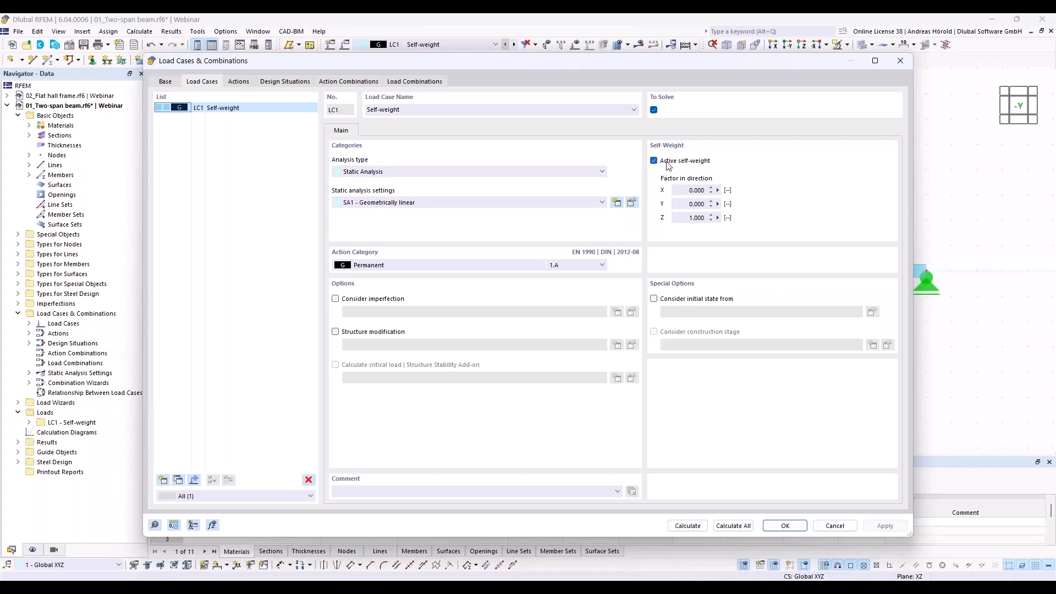
click(835, 526)
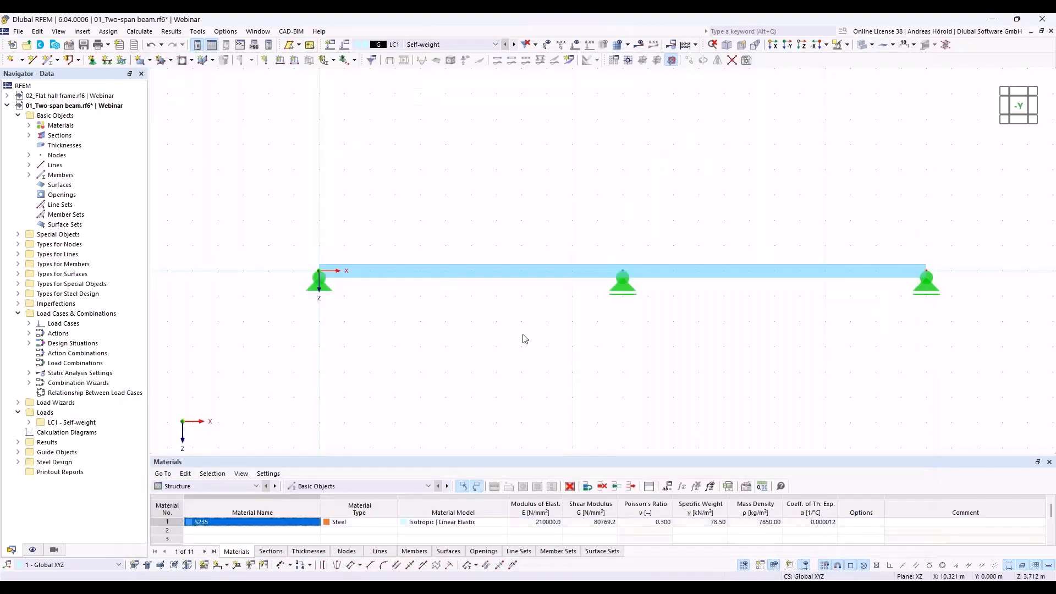
- Start a new member load in LC1 and review the load type, distribution and direction options, keeping Force, Uniform and ZL
click(294, 60)
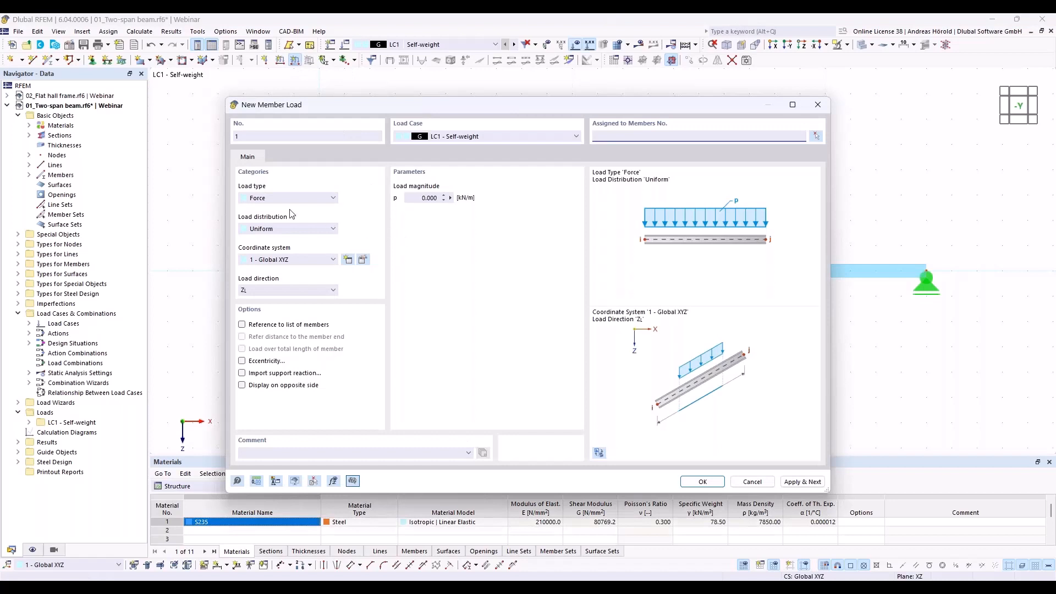
click(274, 198)
click(275, 199)
click(277, 229)
click(277, 229)
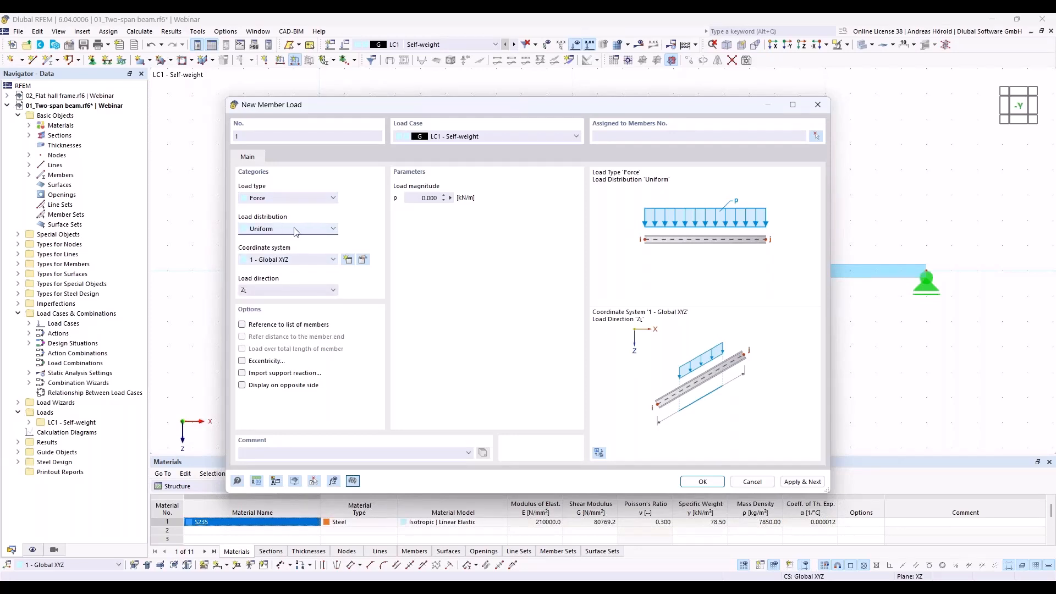
click(302, 232)
click(300, 229)
click(269, 291)
click(271, 292)
- Set the uniform member load in LC1 to 8 kN/m and assign it to the whole two-span beam
click(417, 197)
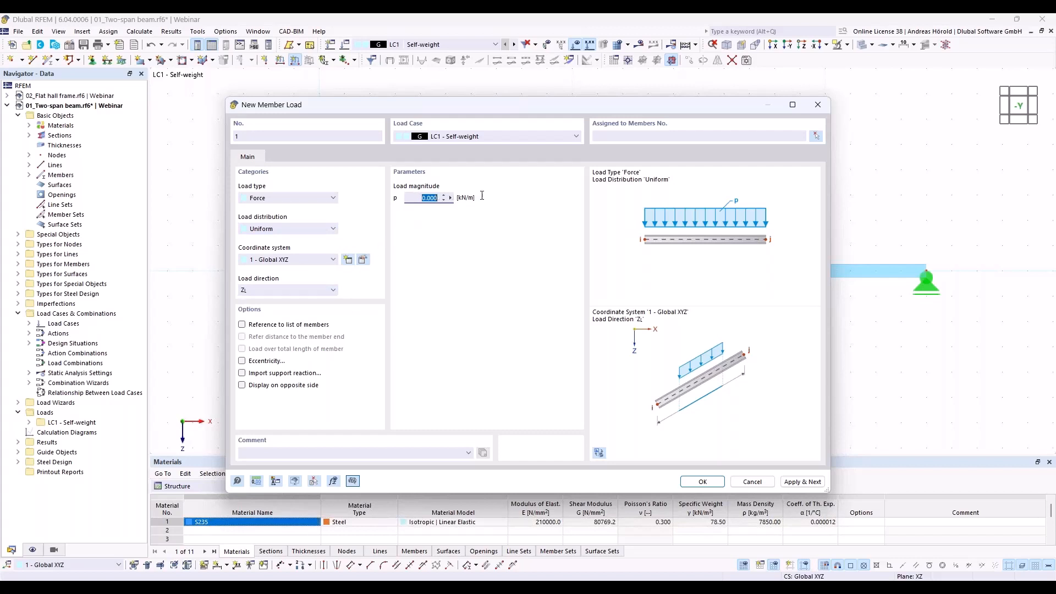
text(8)
click(700, 487)
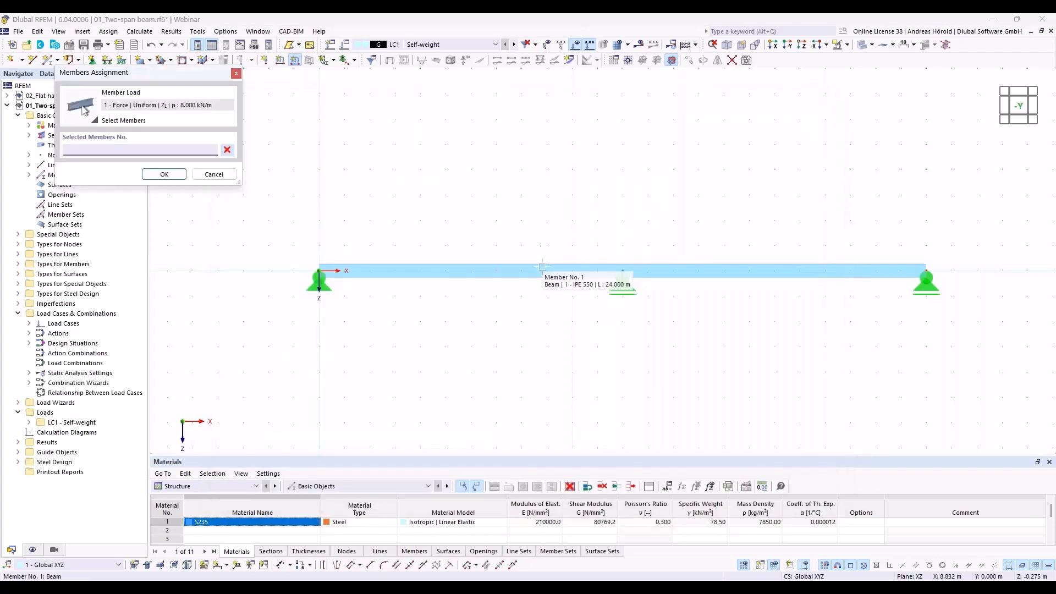
click(542, 269)
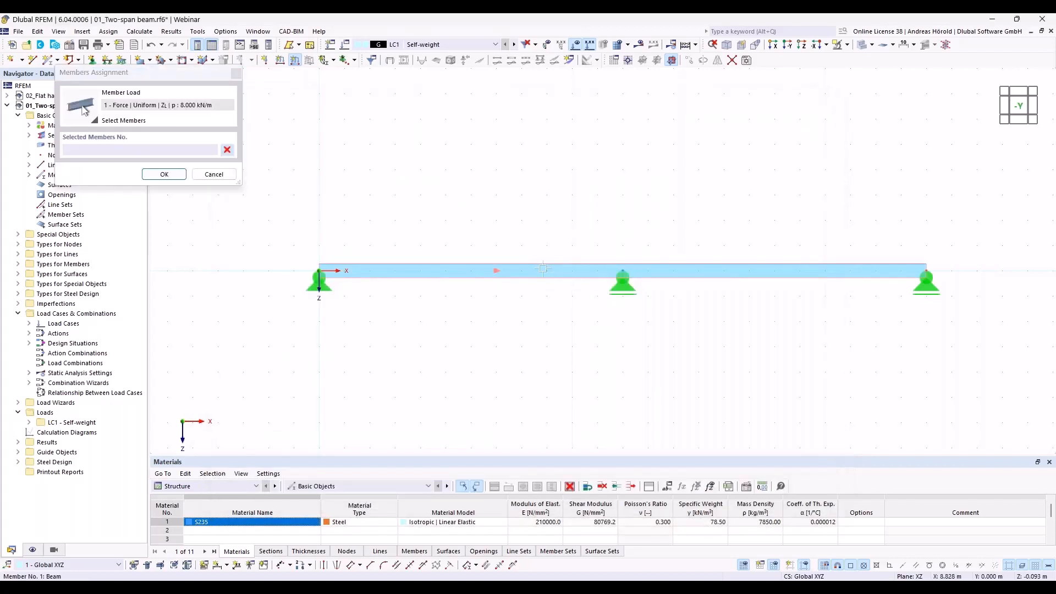
click(165, 175)
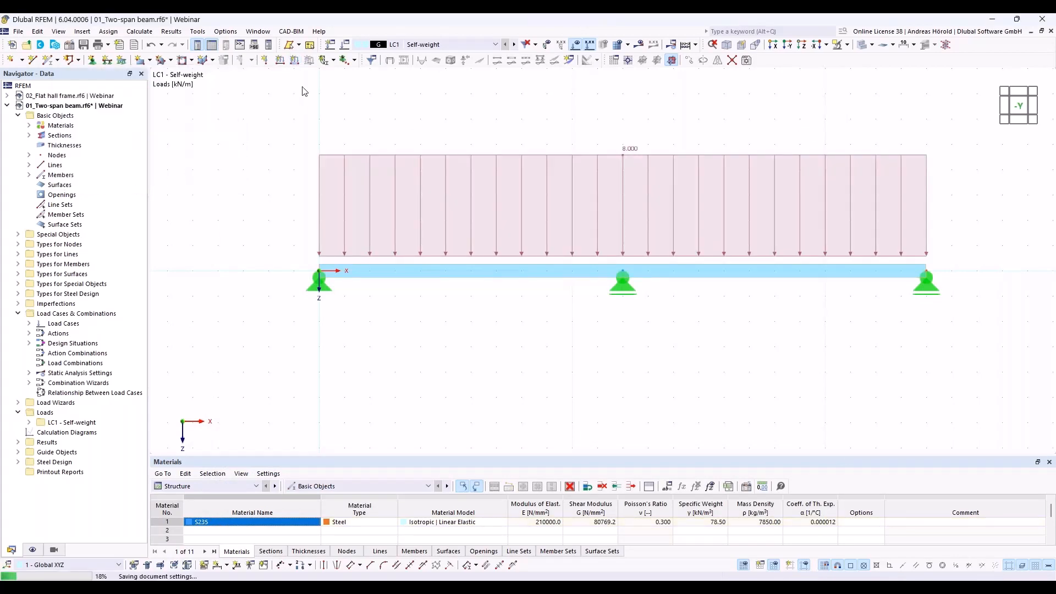
- Create load case LC2 named Imposed load with action category Imposed loads - category A: domestic, residential areas
click(330, 46)
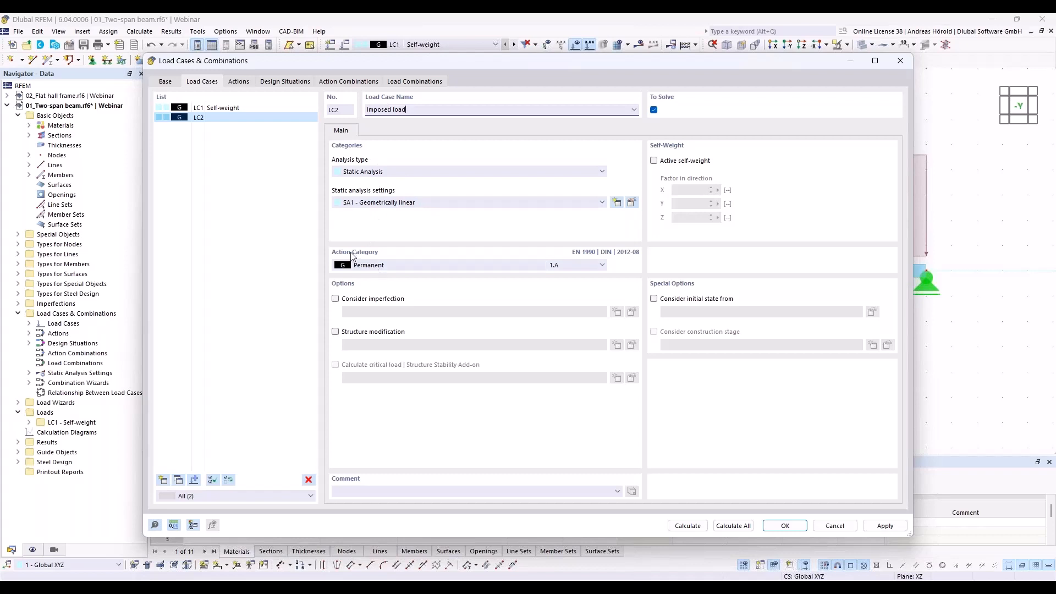
click(388, 265)
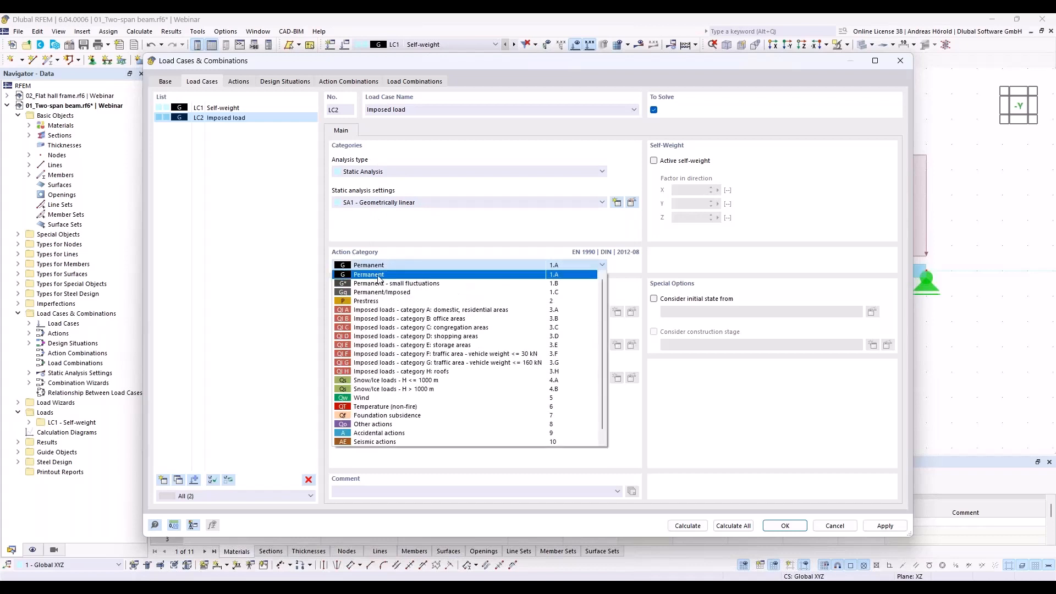
click(430, 311)
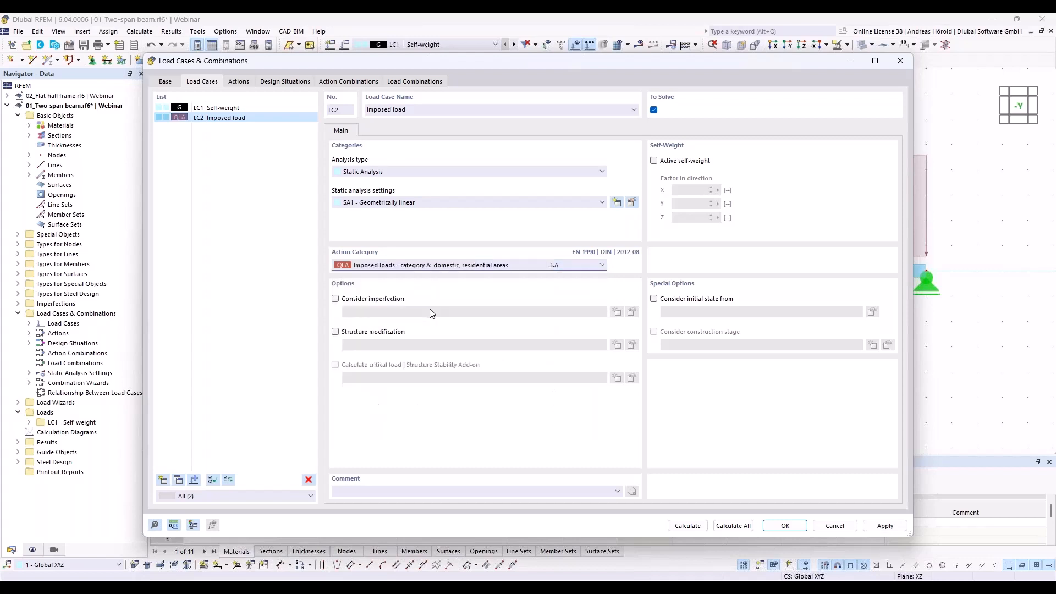
click(784, 525)
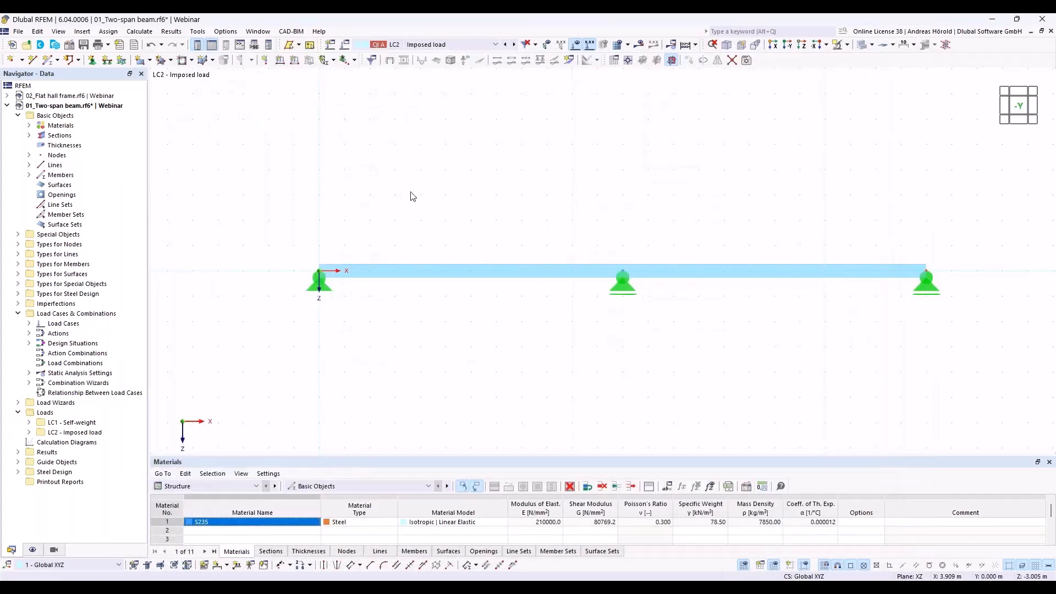
- Add a uniform 12 kN/m member load in direction ZL to the whole beam in LC2
click(294, 60)
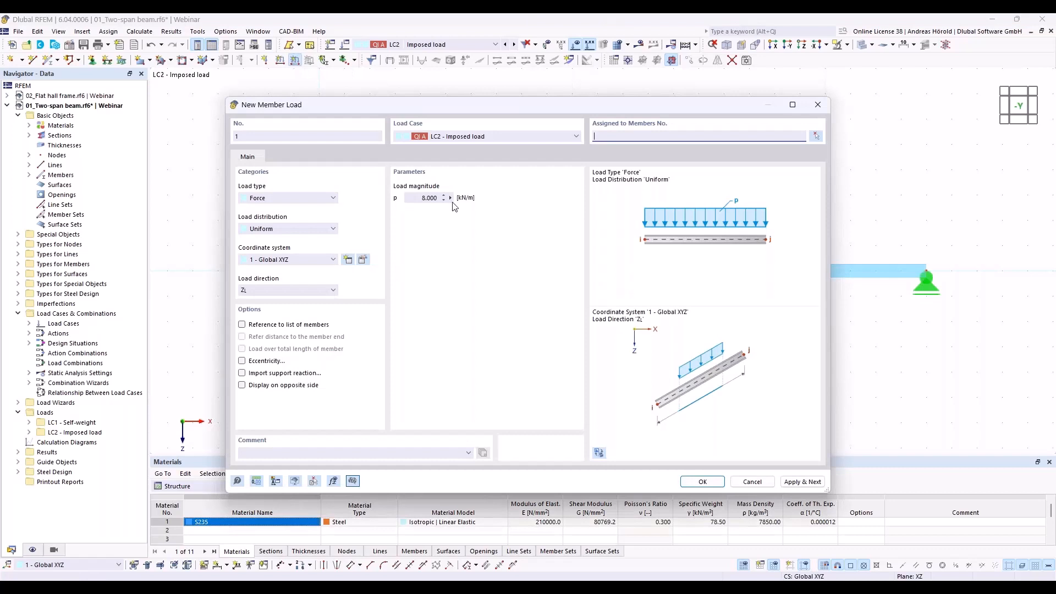
click(412, 197)
text(12)
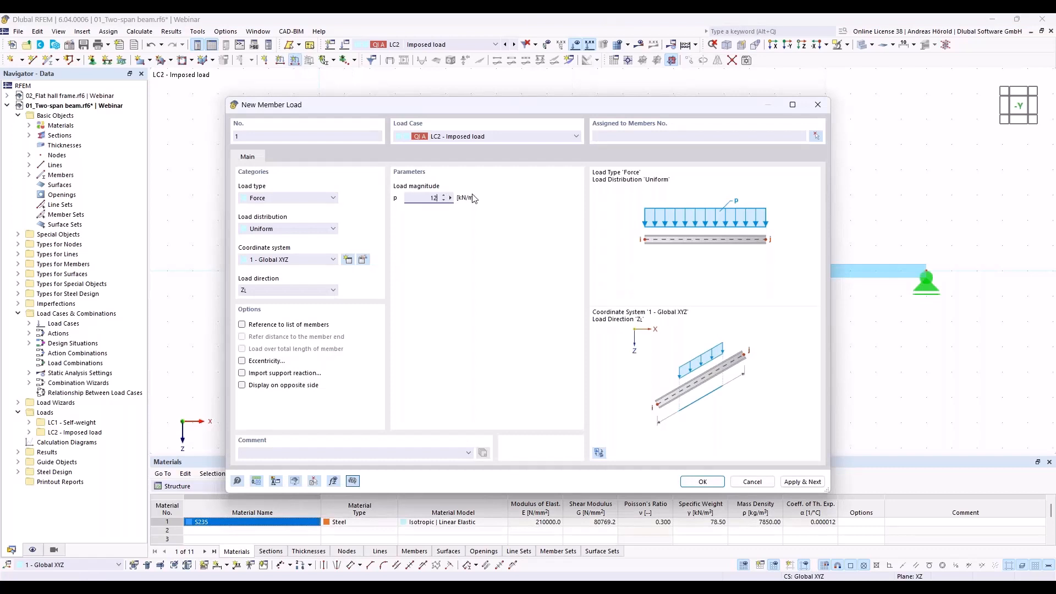
click(703, 482)
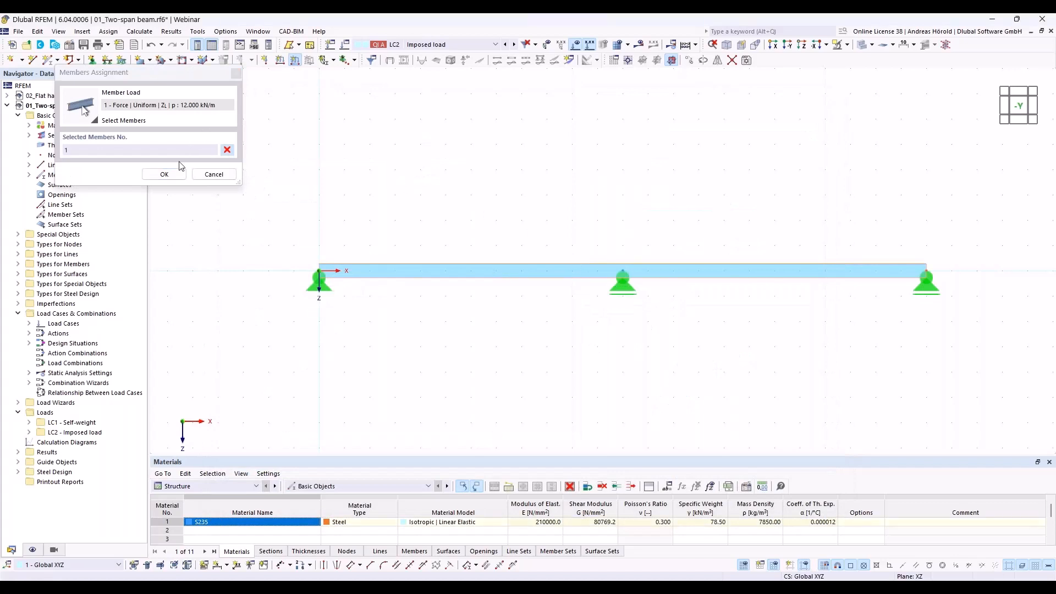
click(164, 174)
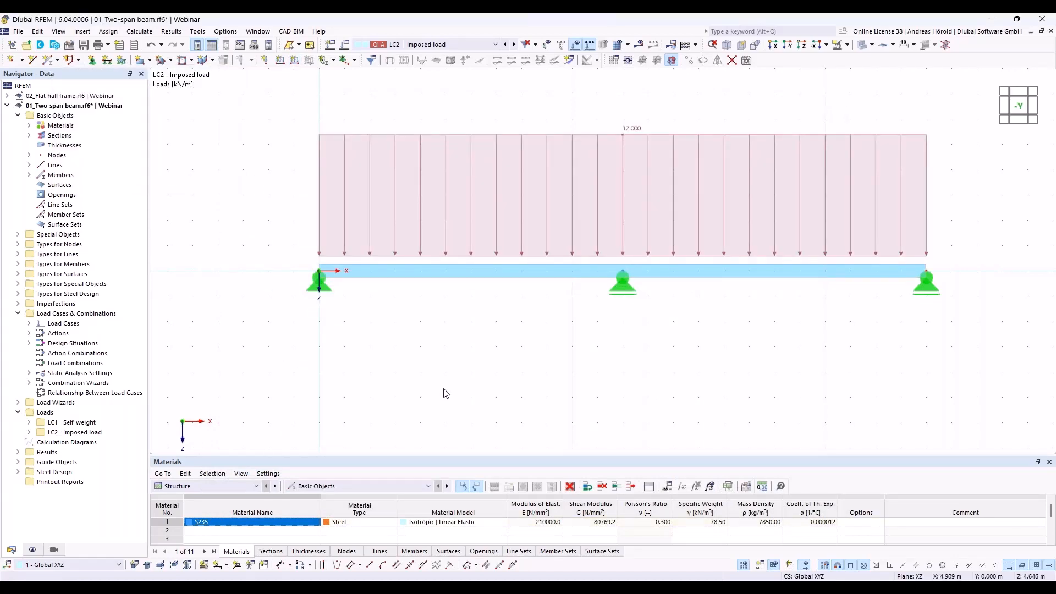
- Review the combination standard and wizard settings, the defined load cases and the actions for Load Cases & Combinations
middle_drag(443, 387, 384, 392)
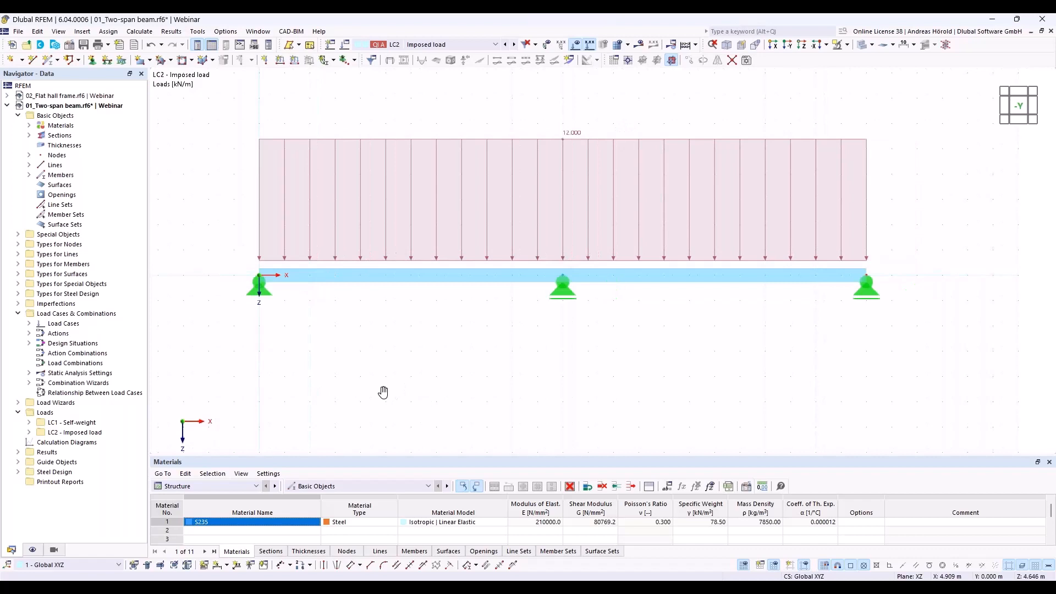
right_click(85, 313)
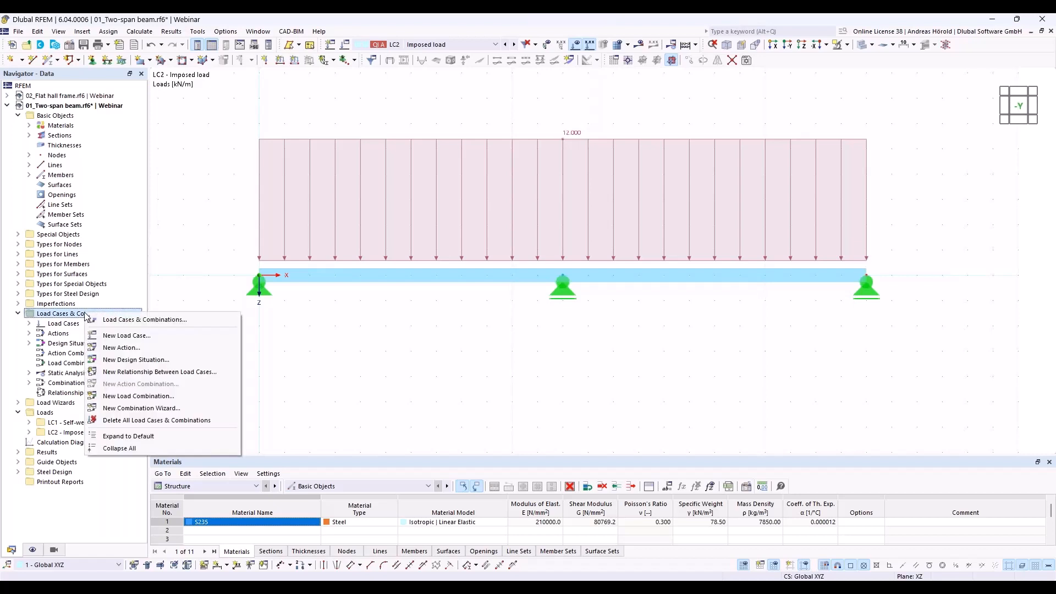
click(137, 320)
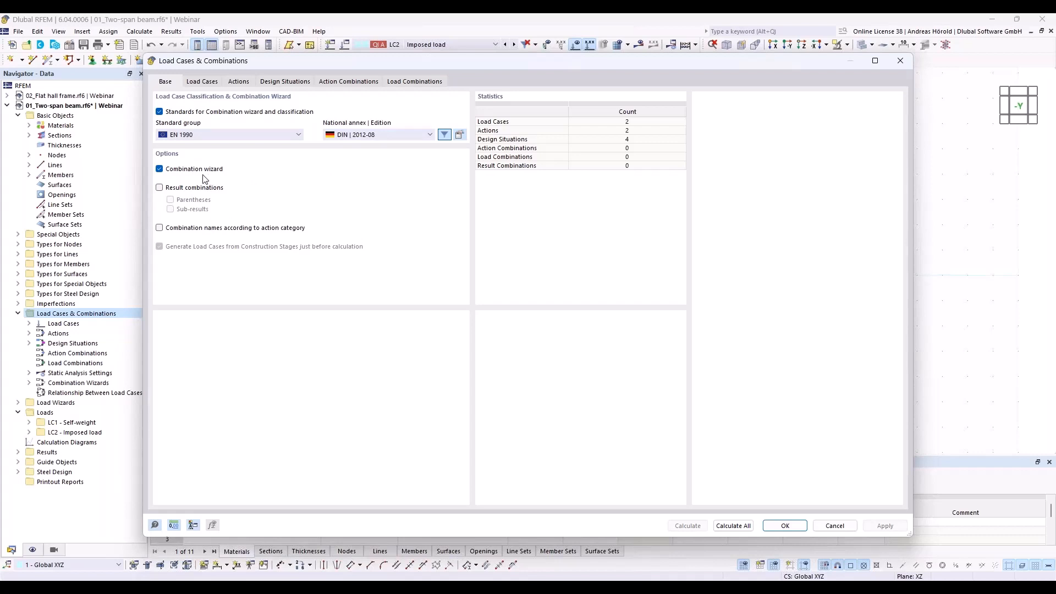
click(202, 82)
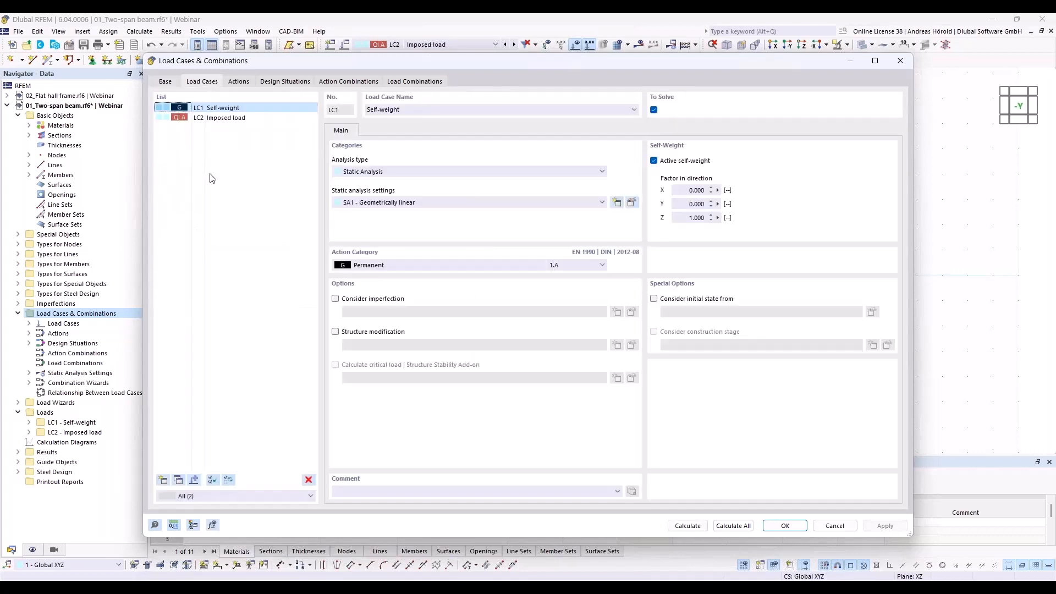
click(237, 82)
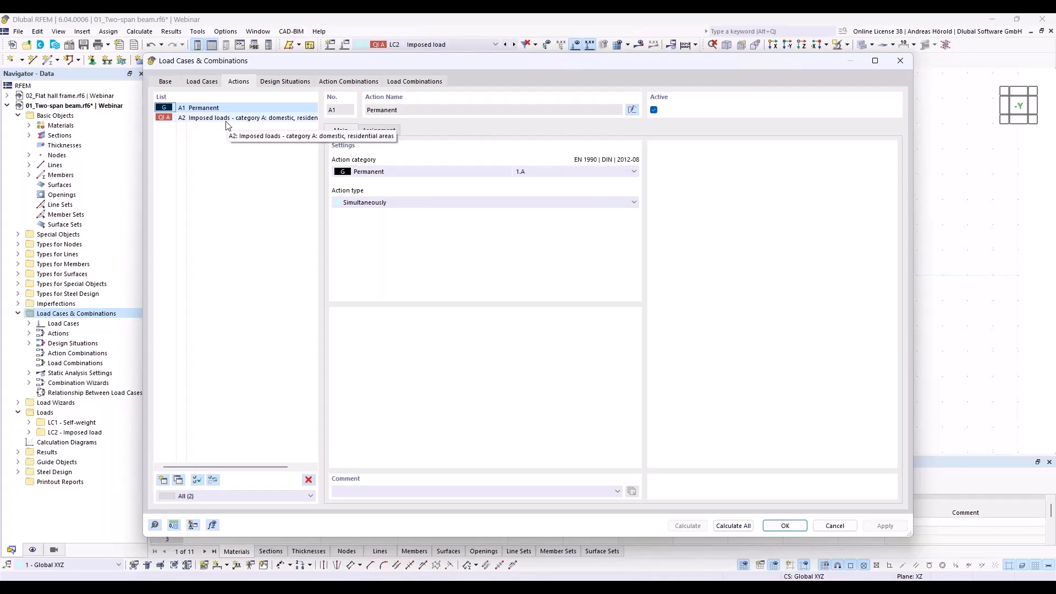
- Delete the SLS design situations DS2 to DS4, keeping only the ULS situation DS1
click(284, 82)
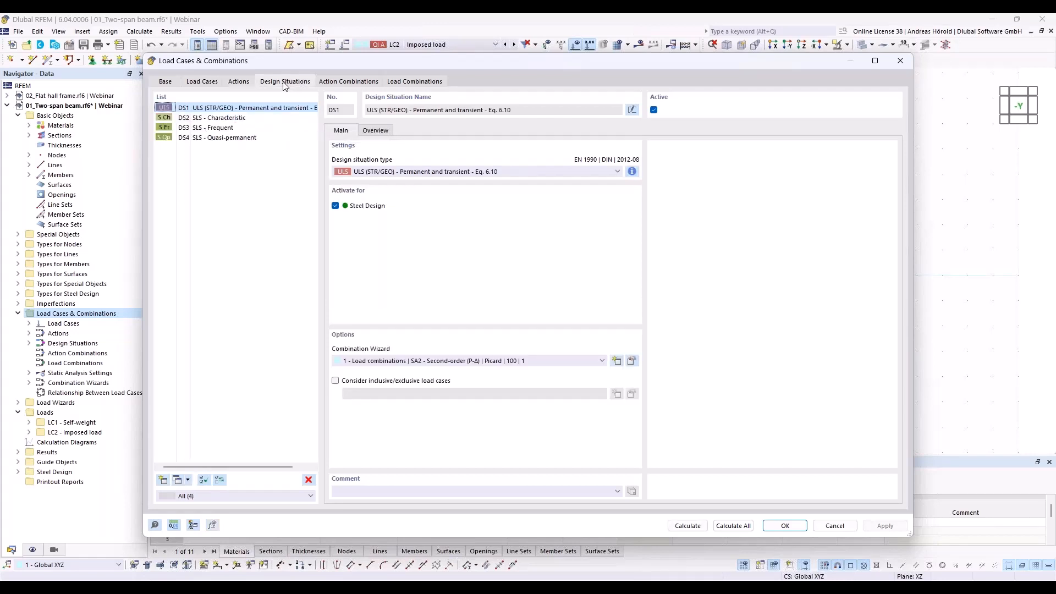
click(213, 119)
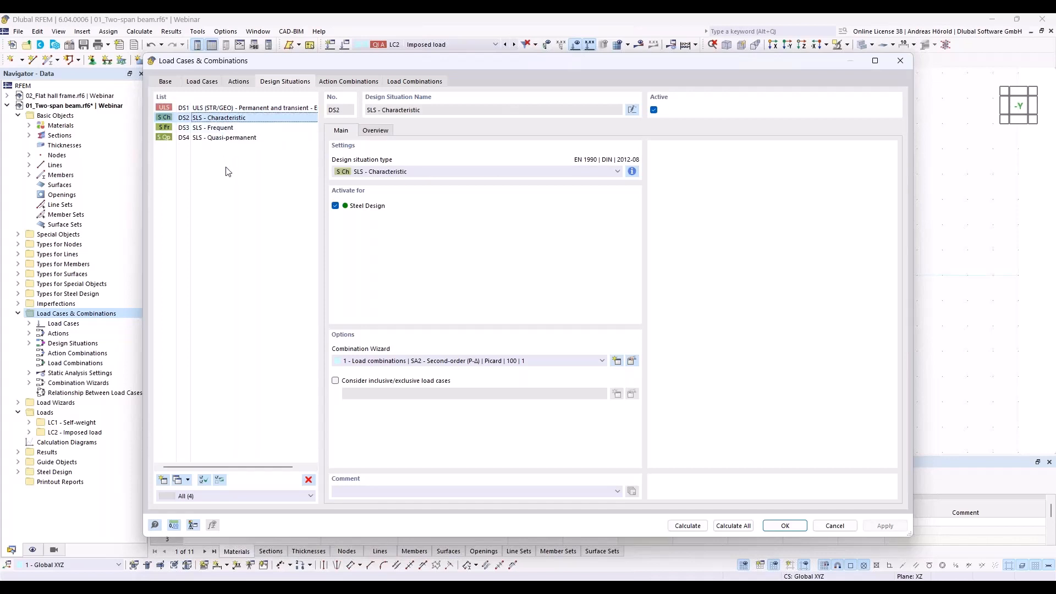
shift+click(228, 140)
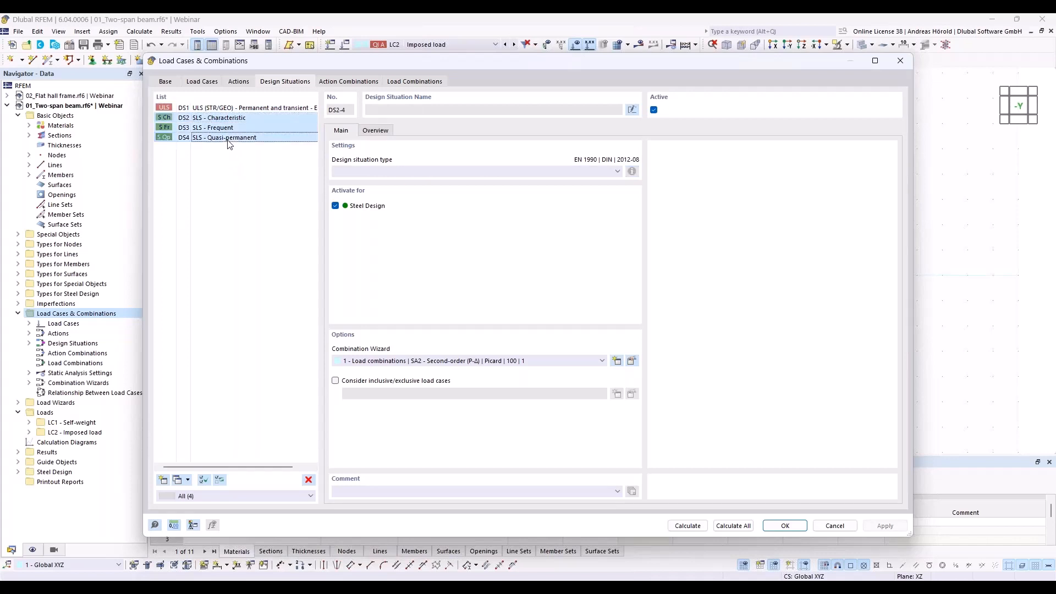
click(309, 480)
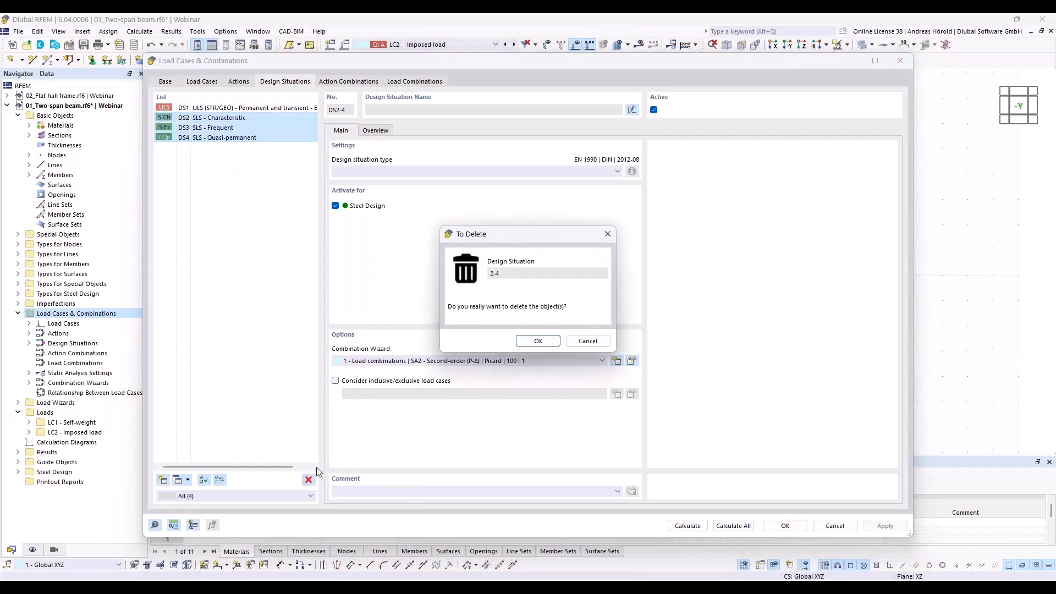
click(538, 341)
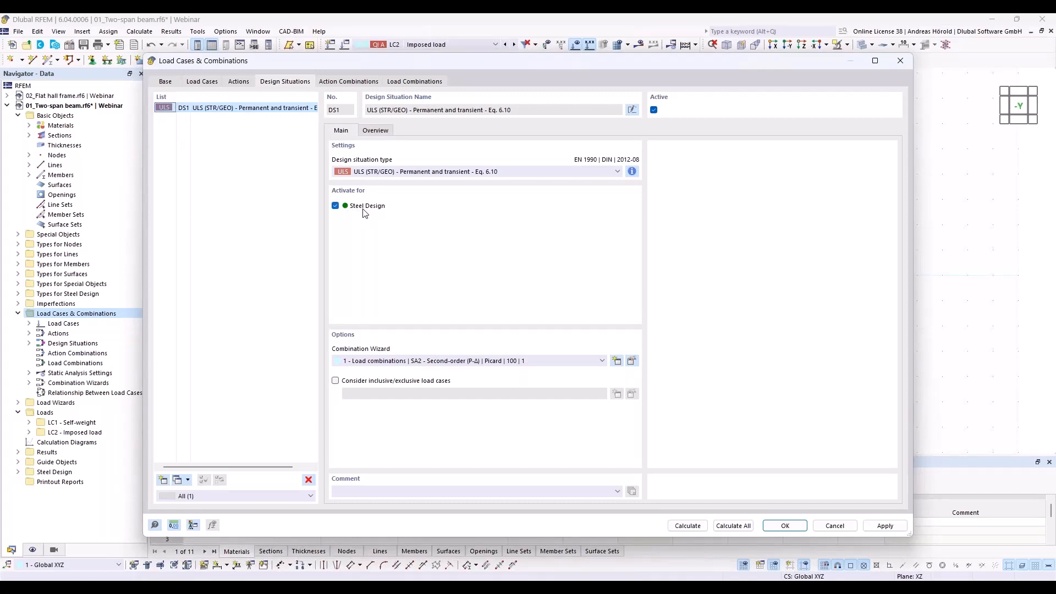
- Review the load combinations assigned to design situation DS1, and run the calculation of everything
click(409, 82)
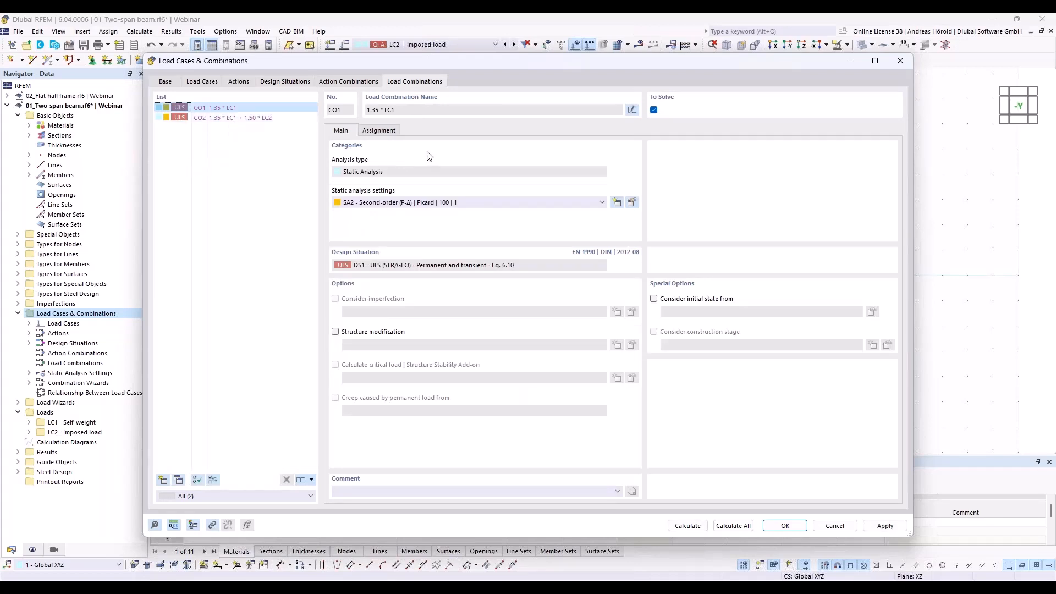
click(272, 82)
click(374, 131)
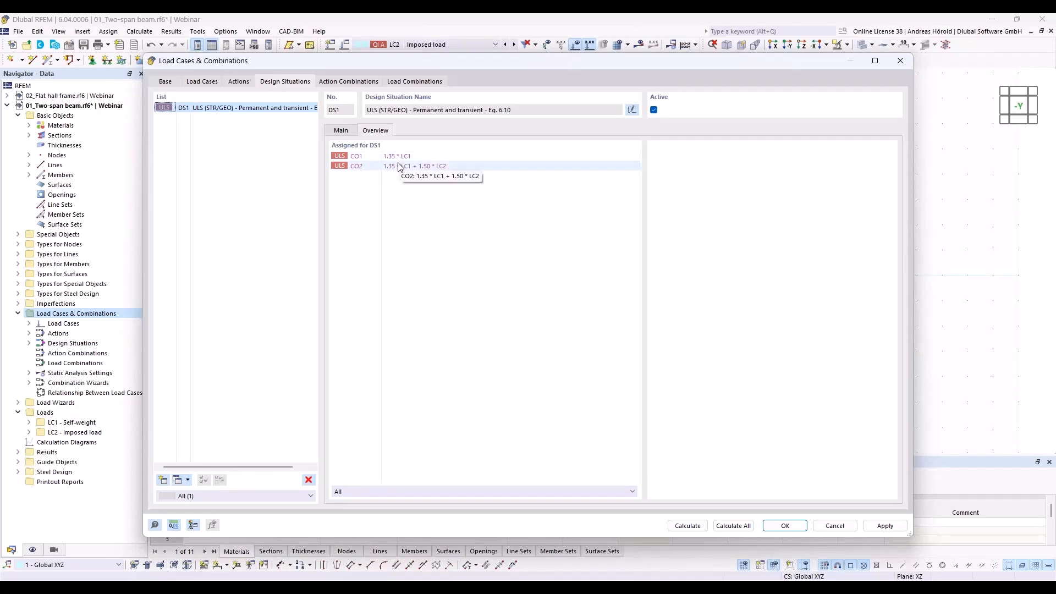
click(341, 132)
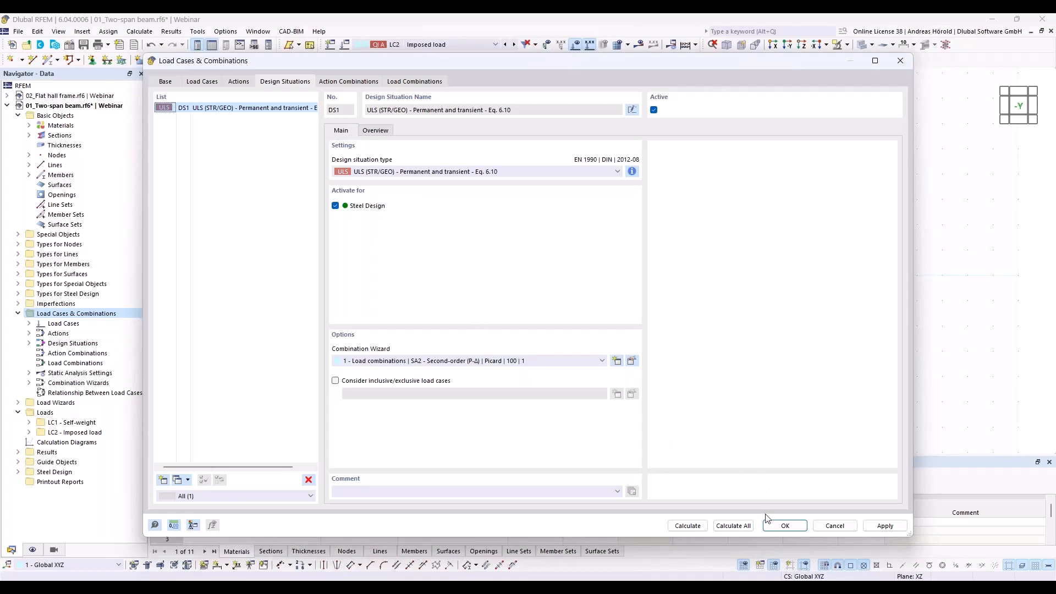
click(732, 526)
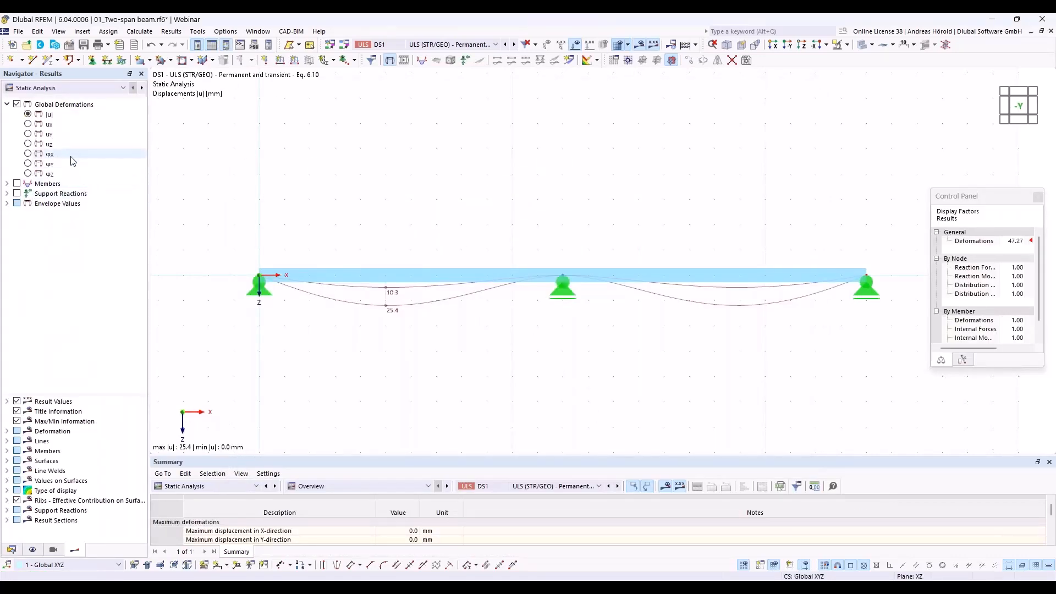
- Display the beam's internal forces Vz and My for DS1, limiting the envelope to maximum values
click(7, 184)
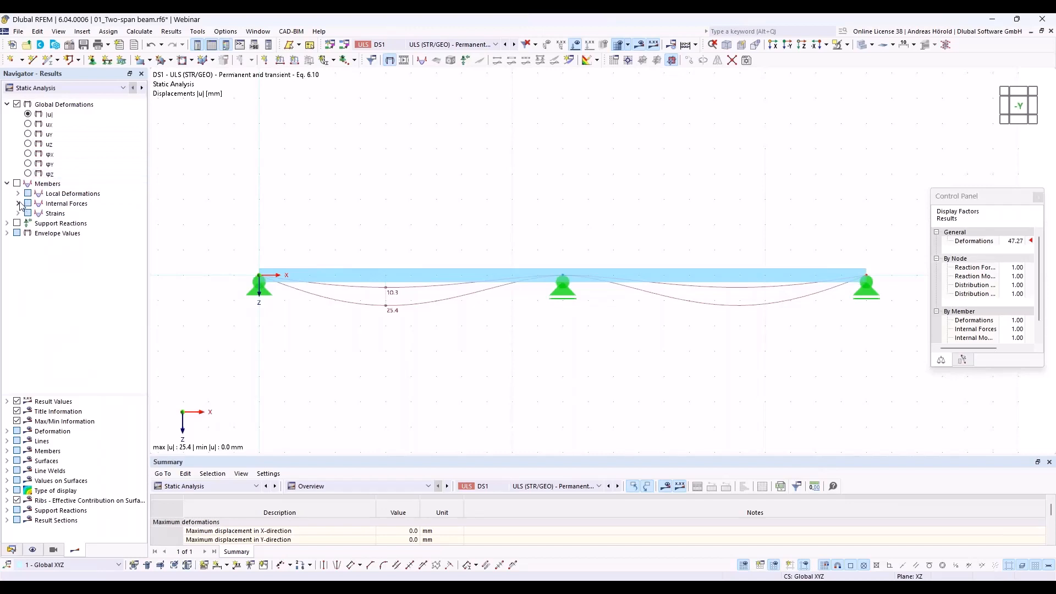
click(18, 203)
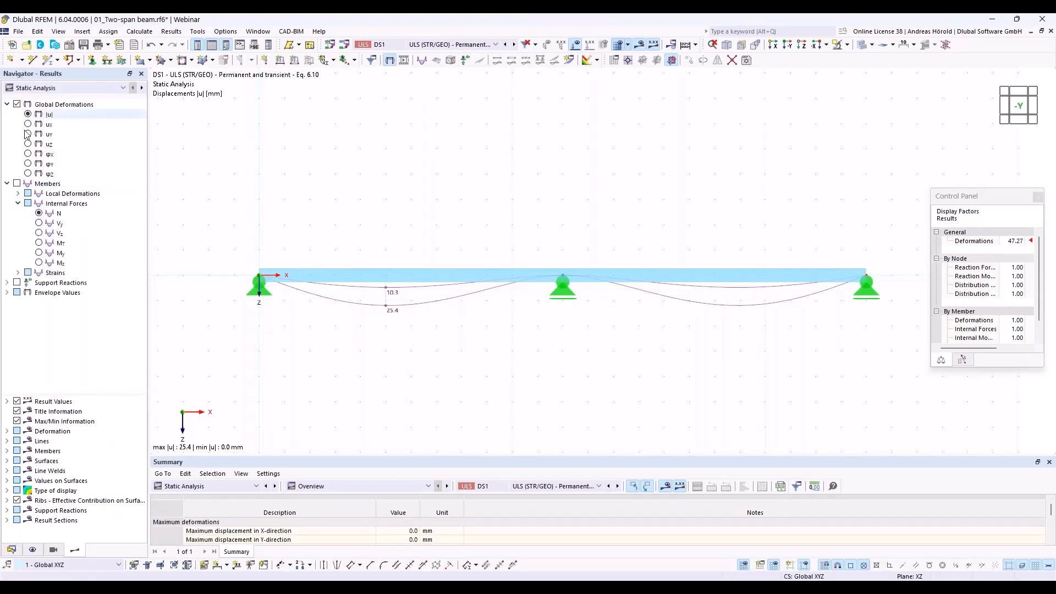
click(39, 233)
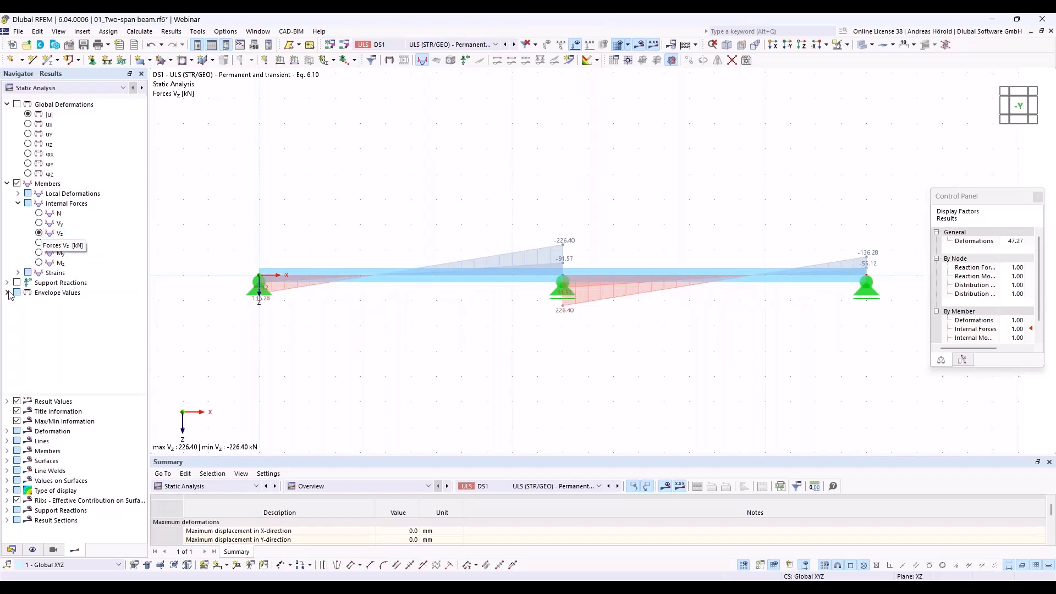
click(8, 295)
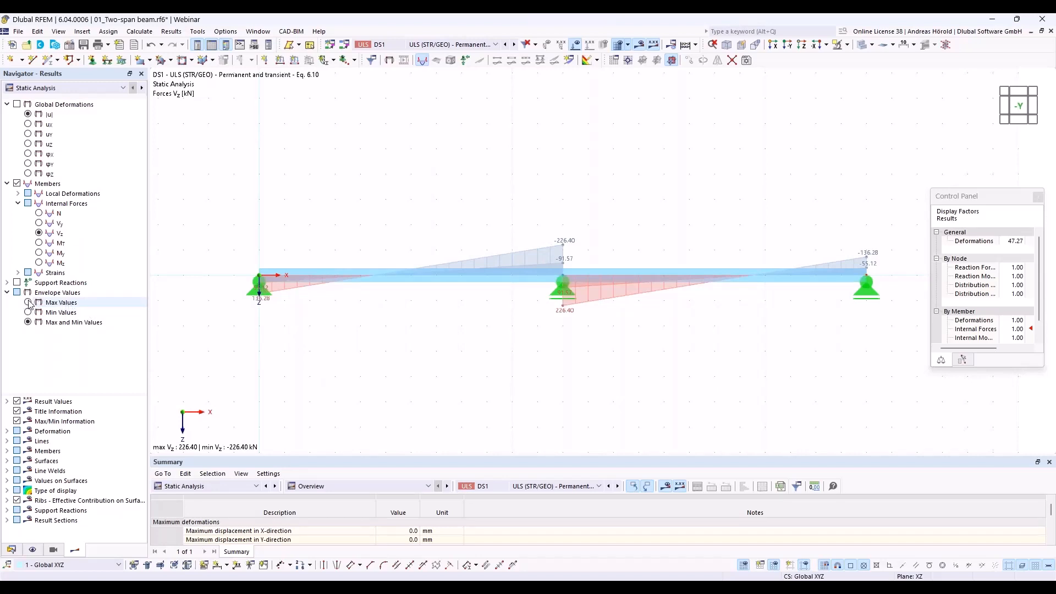
click(28, 303)
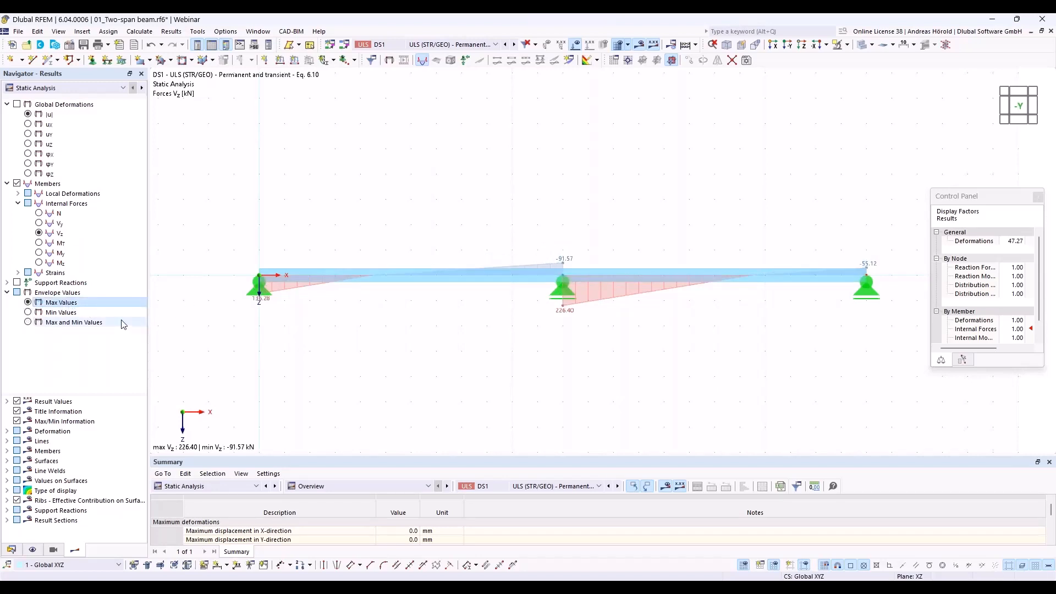
click(43, 255)
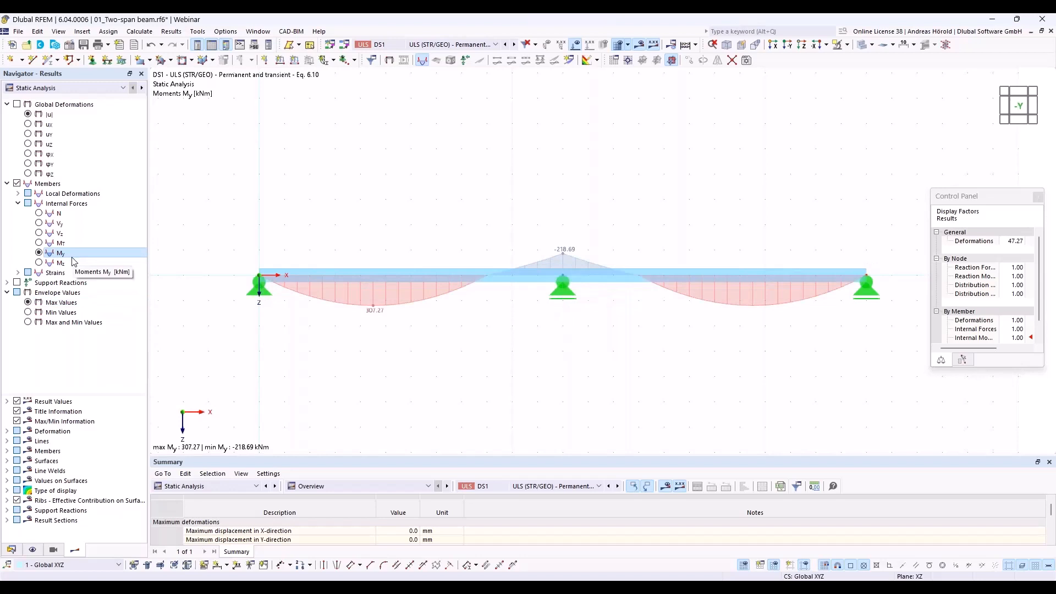
- Show the Steel Design results and enlarge the results table to examine the not valid or deactivated entries
click(228, 486)
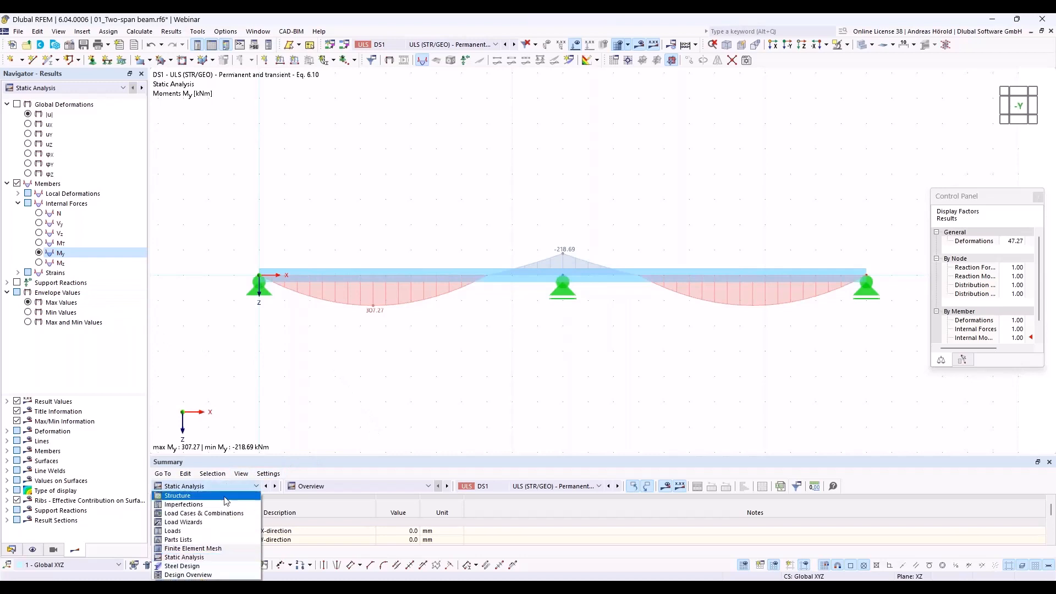
click(190, 568)
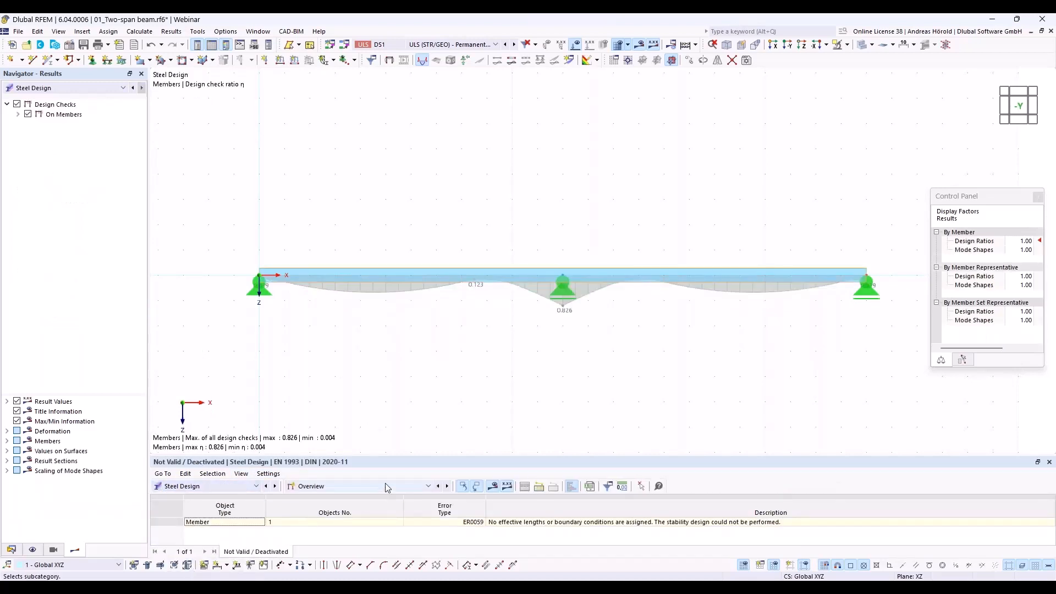
drag(395, 454, 397, 360)
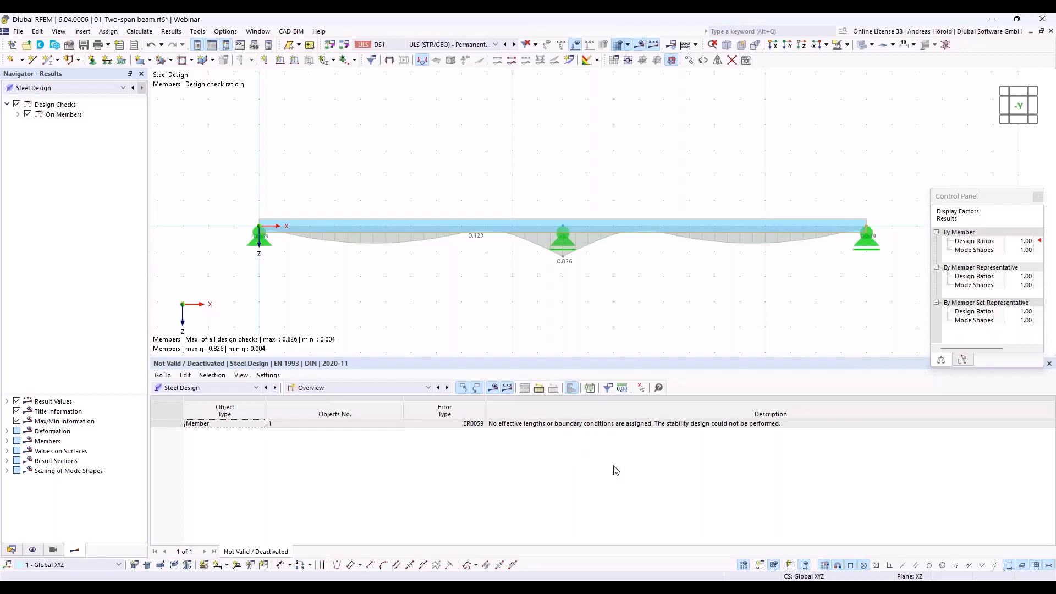
- Show the design ratios on members and examine the check details for bending about the y-axis, including the section classification
click(375, 388)
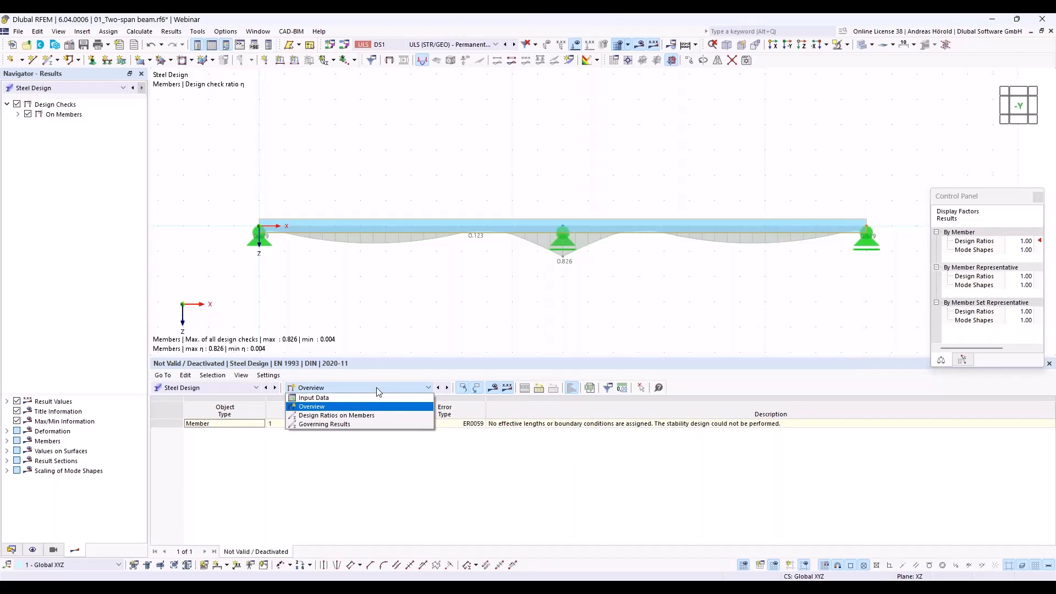
click(378, 414)
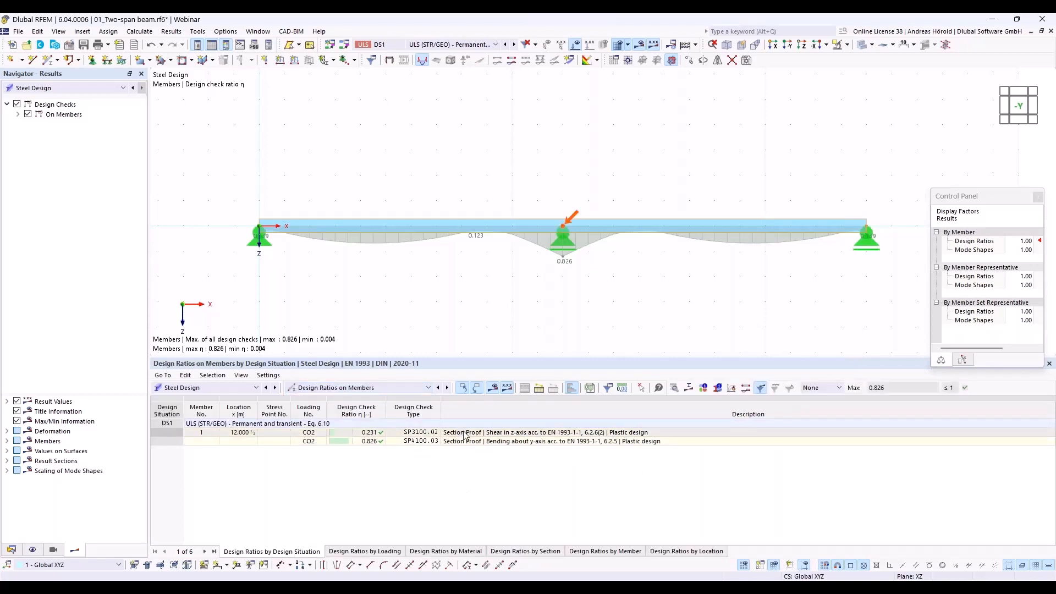
click(506, 434)
click(552, 442)
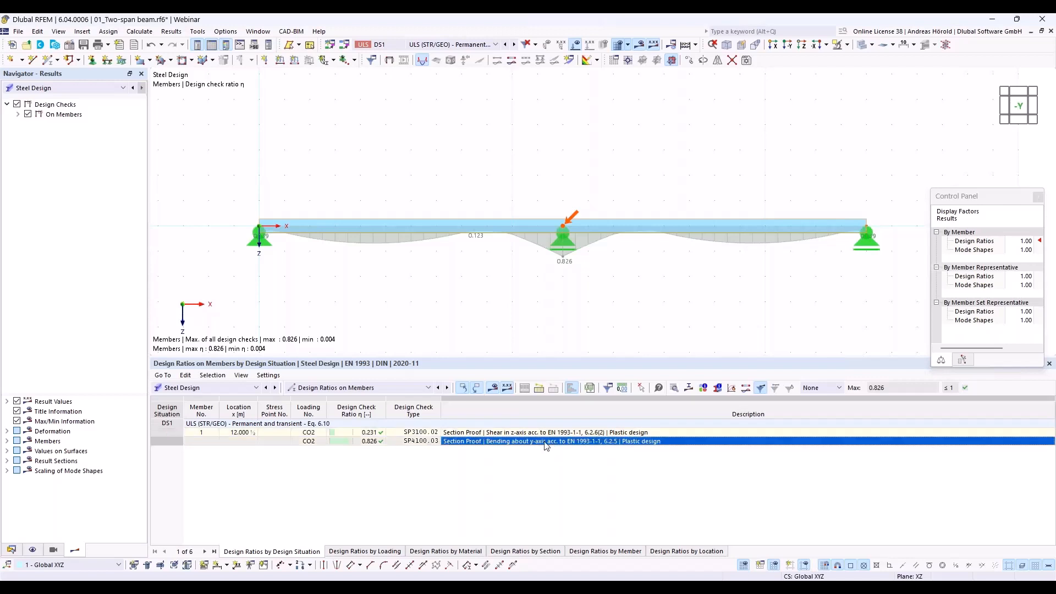
click(674, 388)
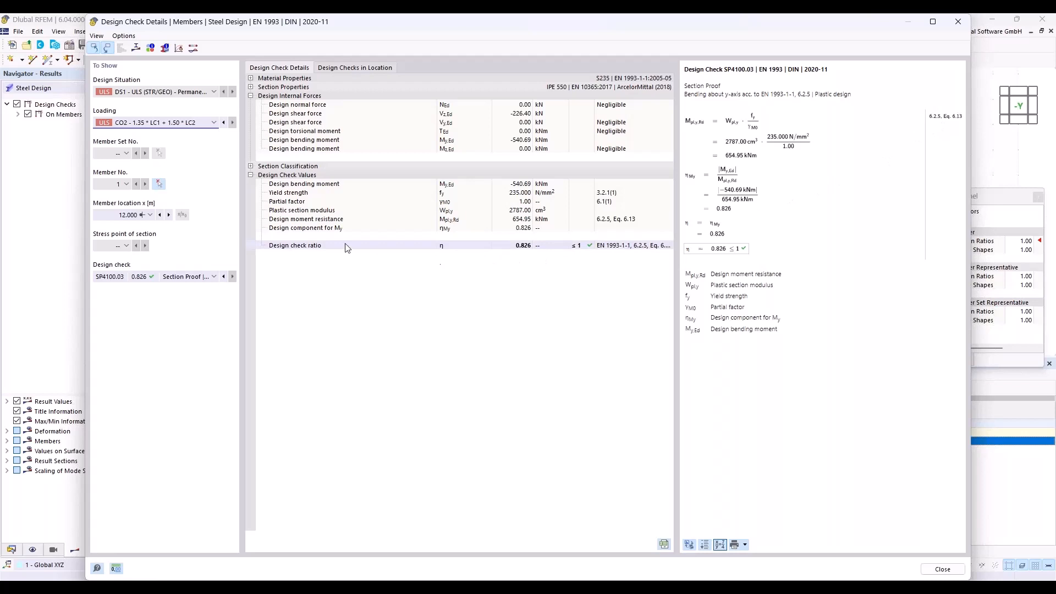
click(250, 166)
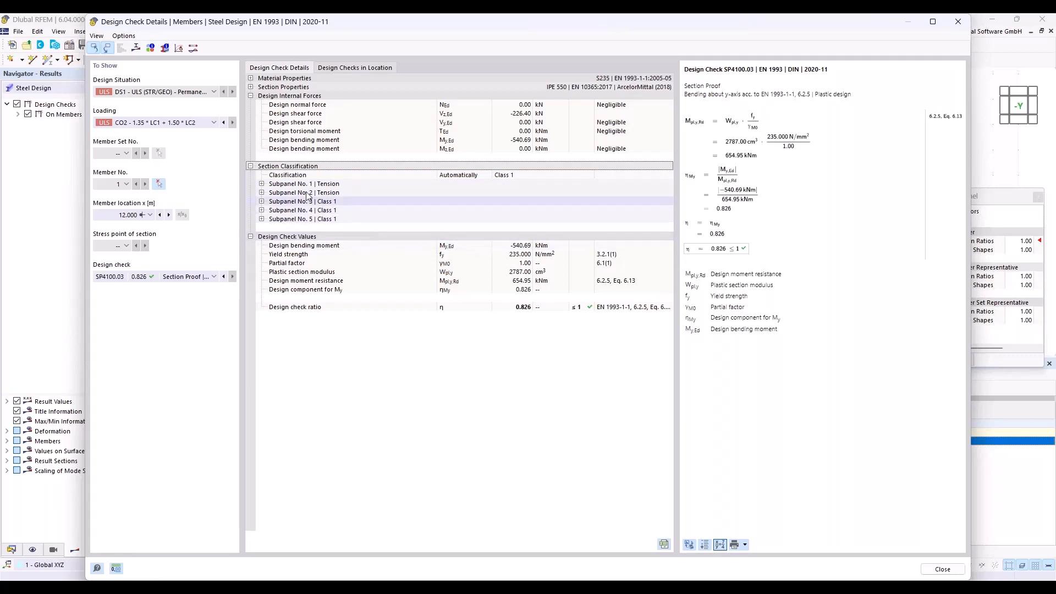
- View the result diagrams in the section for the bending check, switching from the design ratio to stresses
click(136, 49)
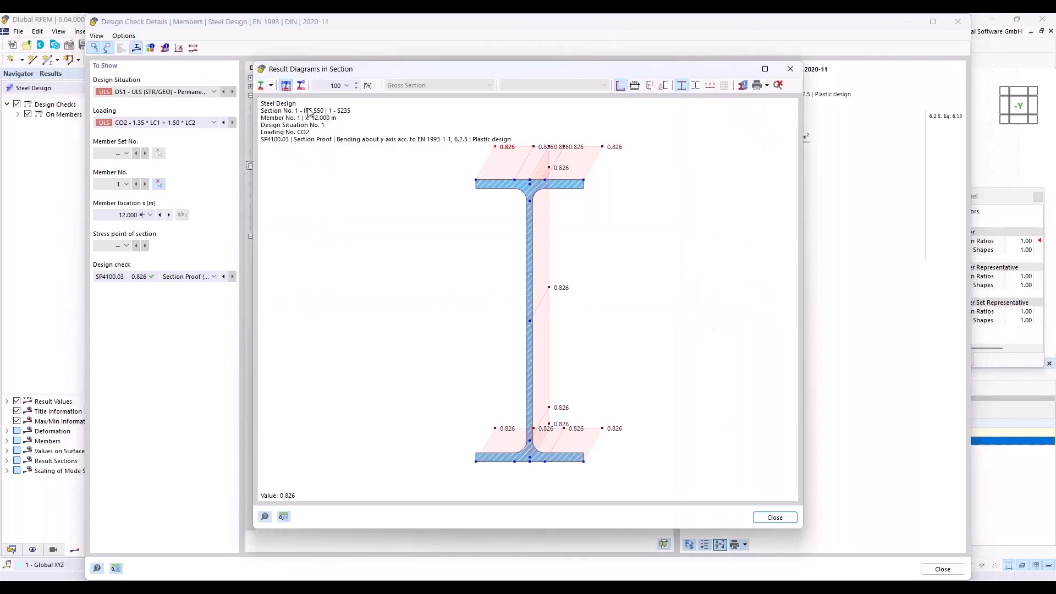
click(272, 86)
click(284, 113)
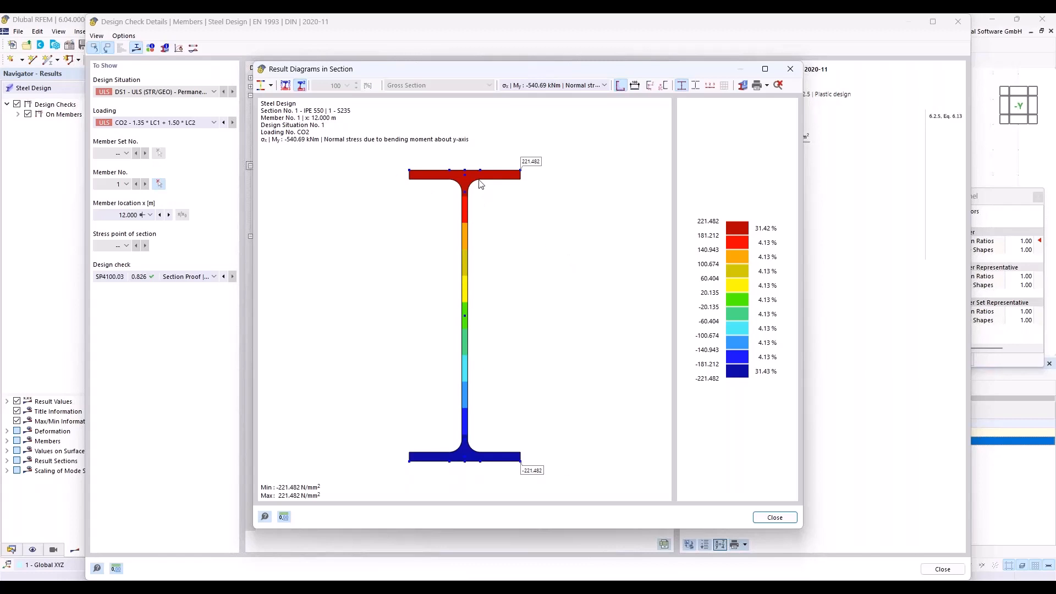
middle_drag(483, 177, 485, 176)
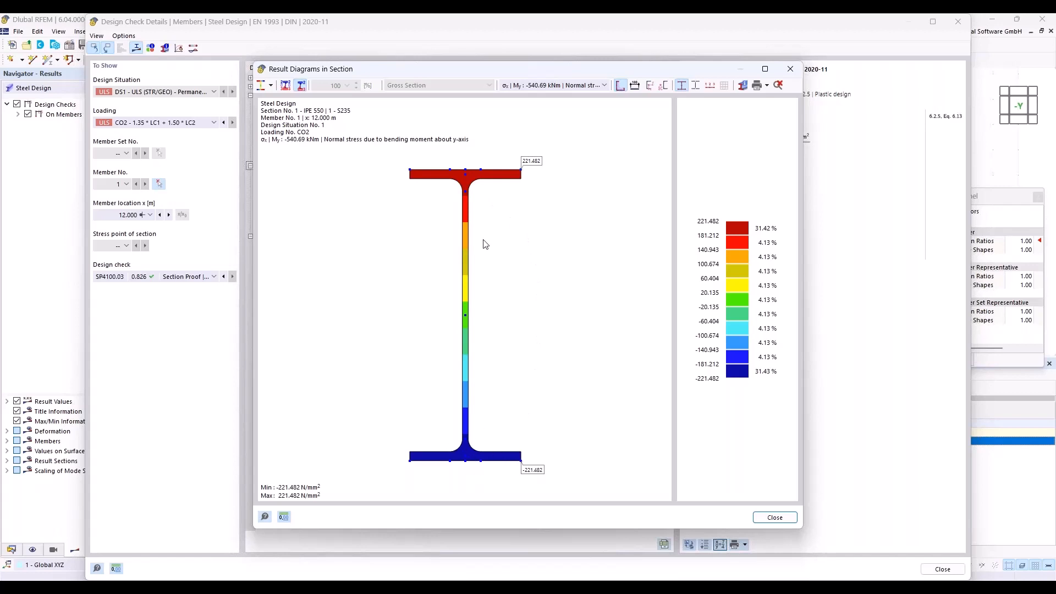
click(272, 85)
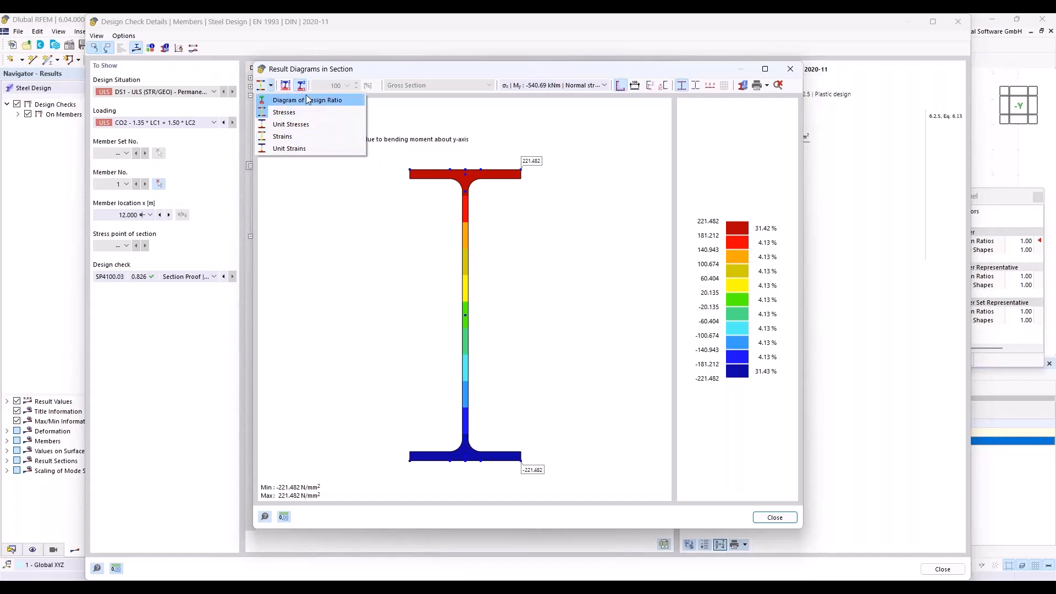
click(379, 112)
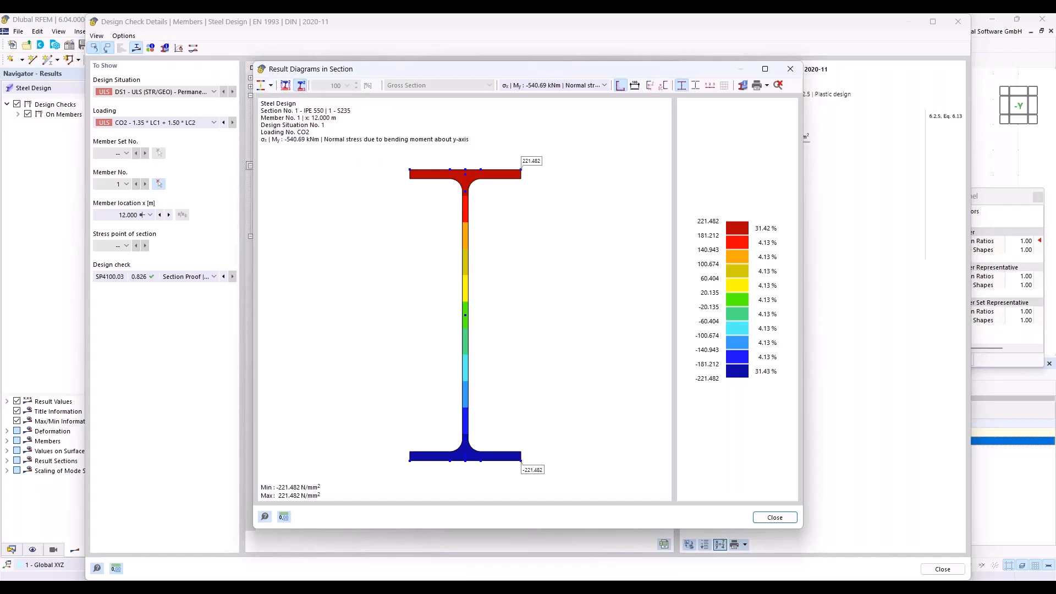
click(789, 70)
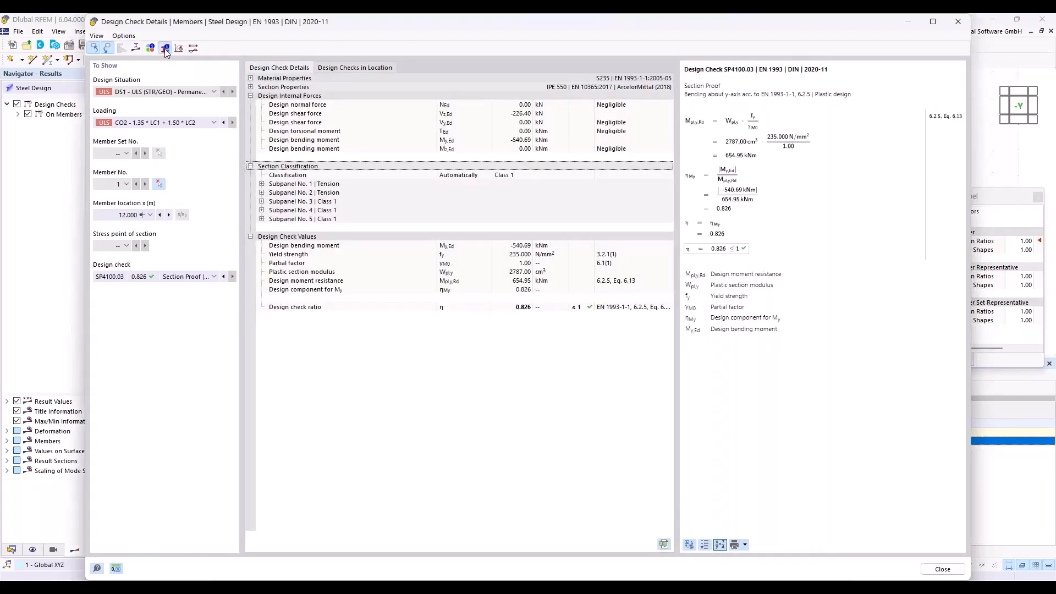
- Examine the IPE 550 section information, including its section values, stress points, EN 1993 subpanels and general properties
click(164, 49)
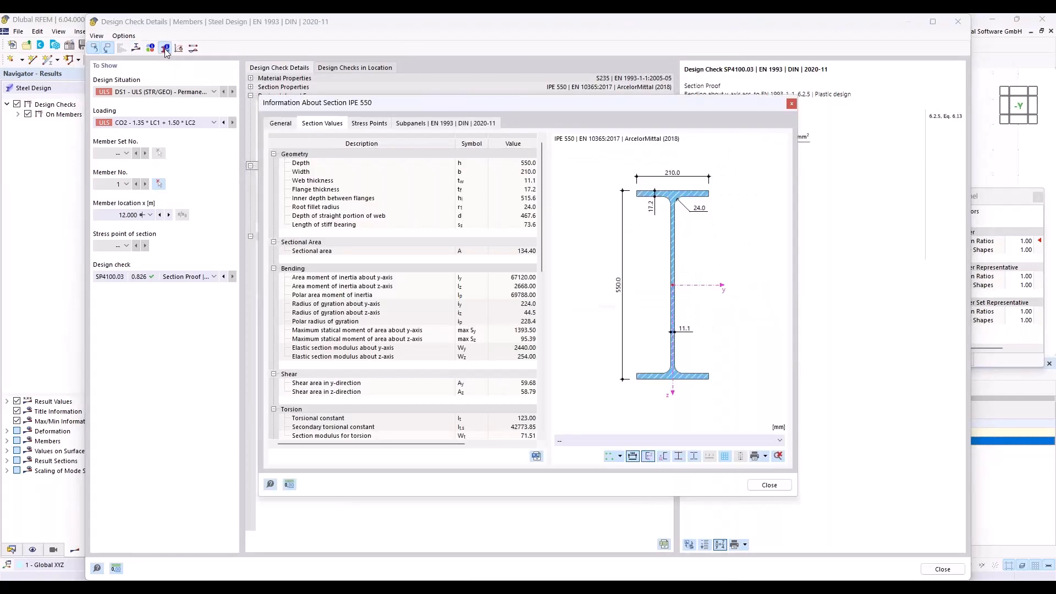
click(365, 124)
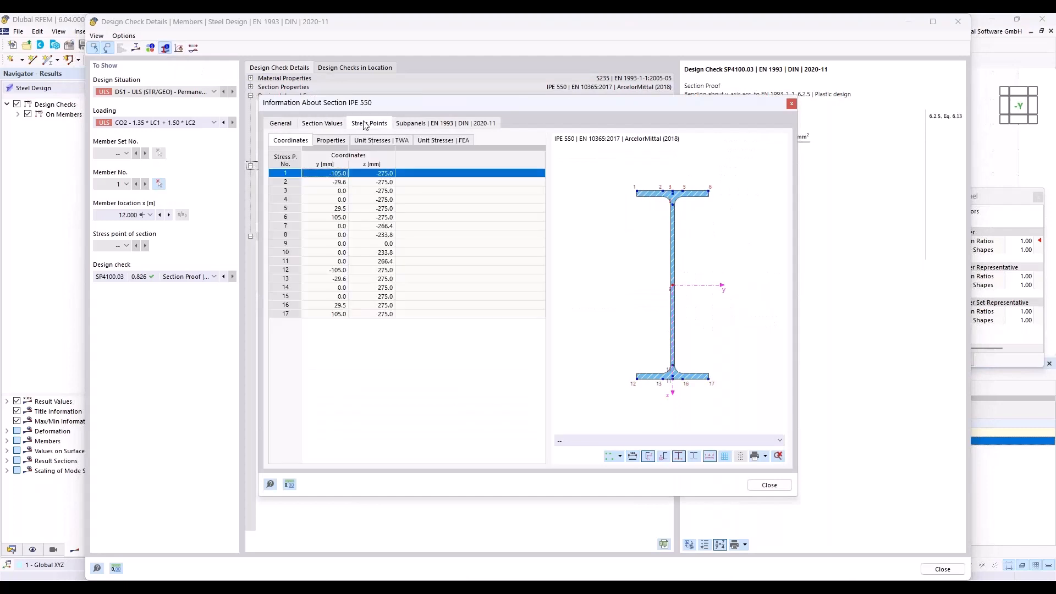
click(432, 124)
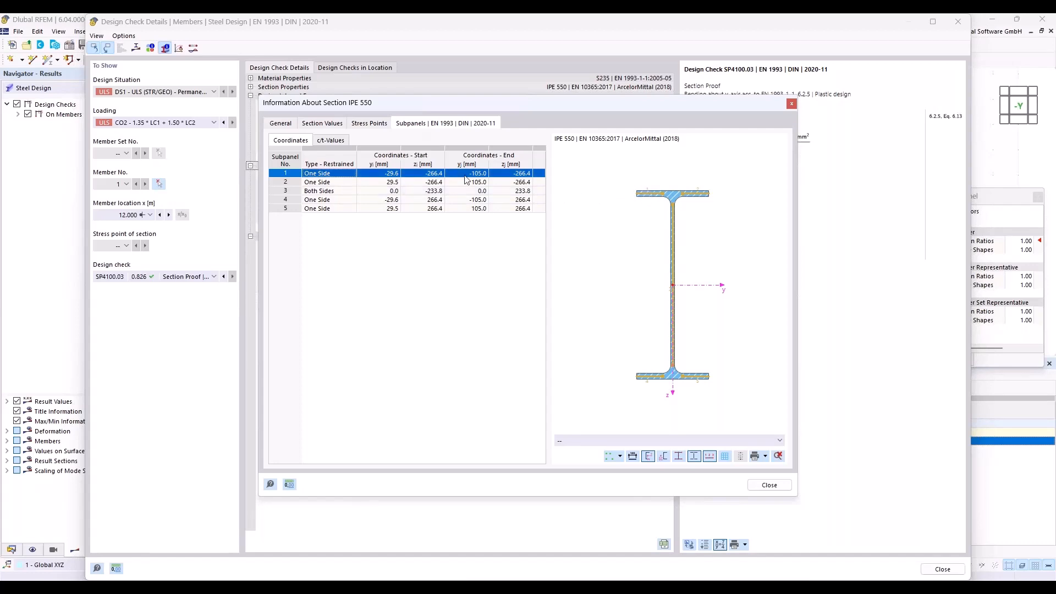
click(282, 124)
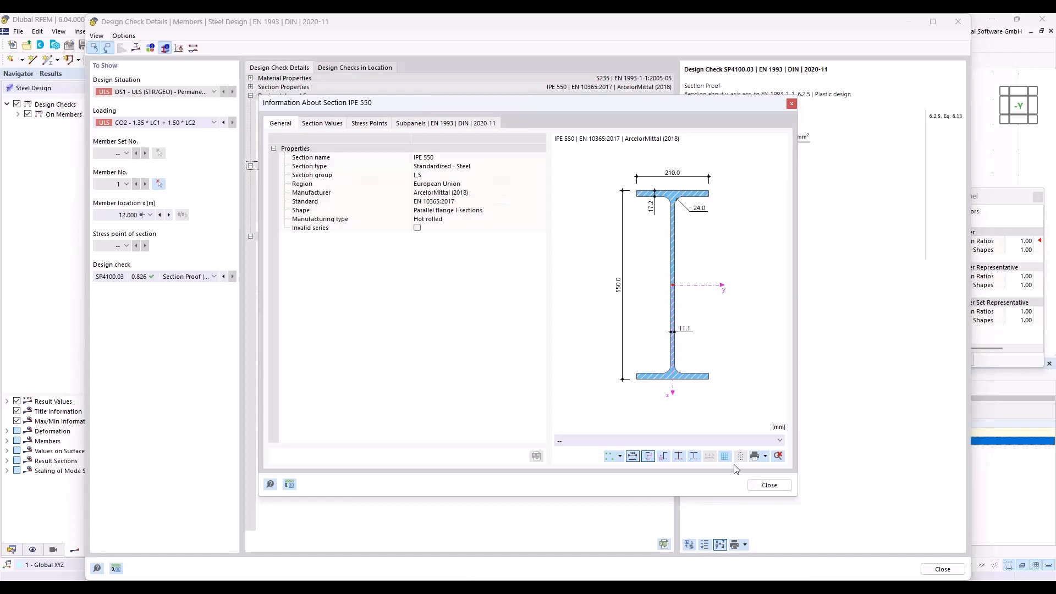
click(770, 484)
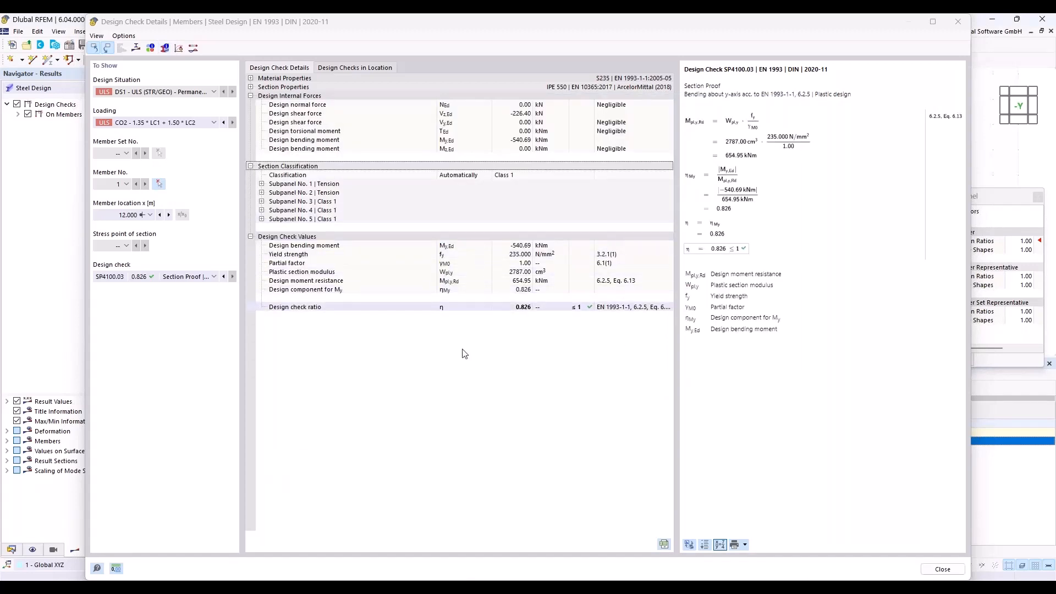
- Review the design check details for shear in the z-axis at the middle support
click(957, 22)
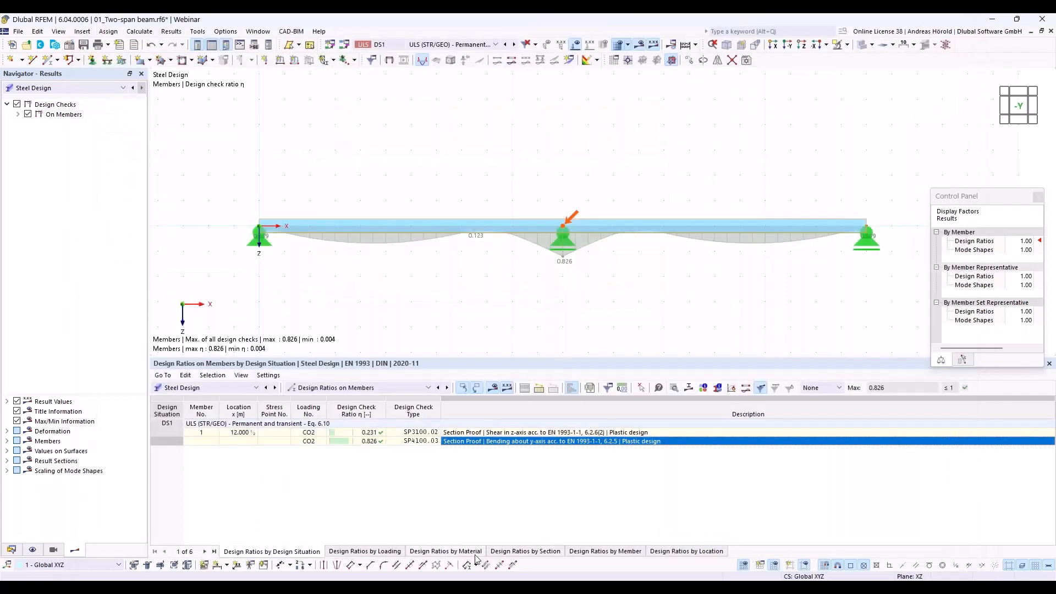
click(491, 433)
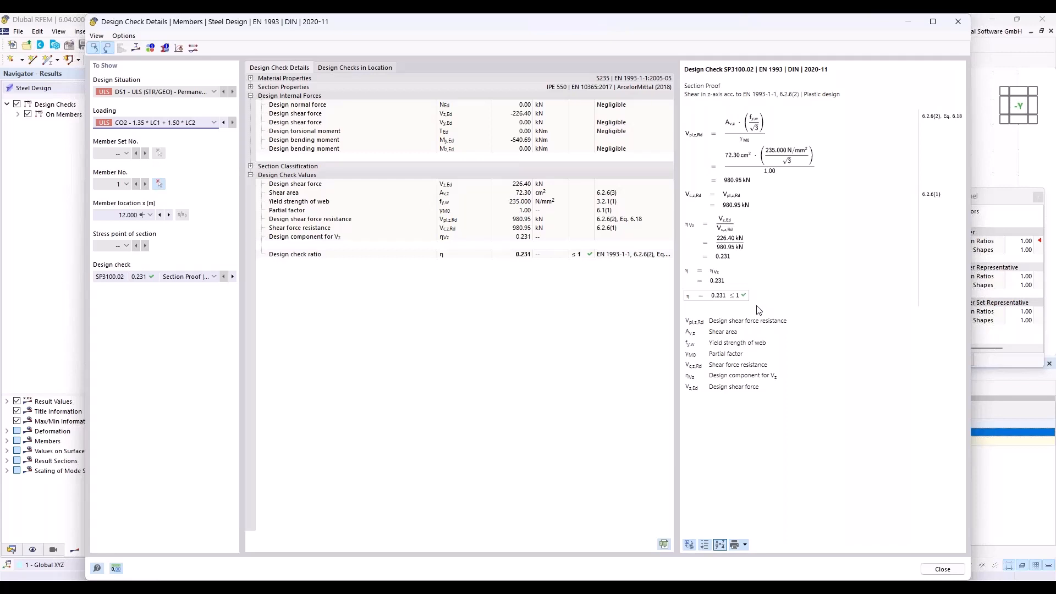
click(958, 22)
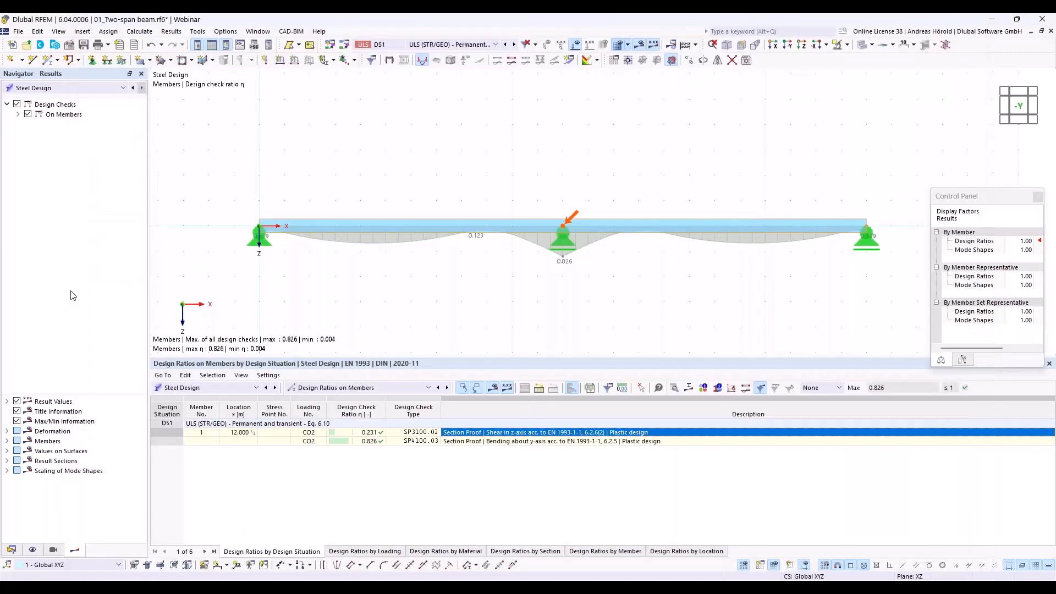
- Activate elastic design also for class 1 and class 2 sections in the Default ultimate configuration of Steel Design
click(12, 550)
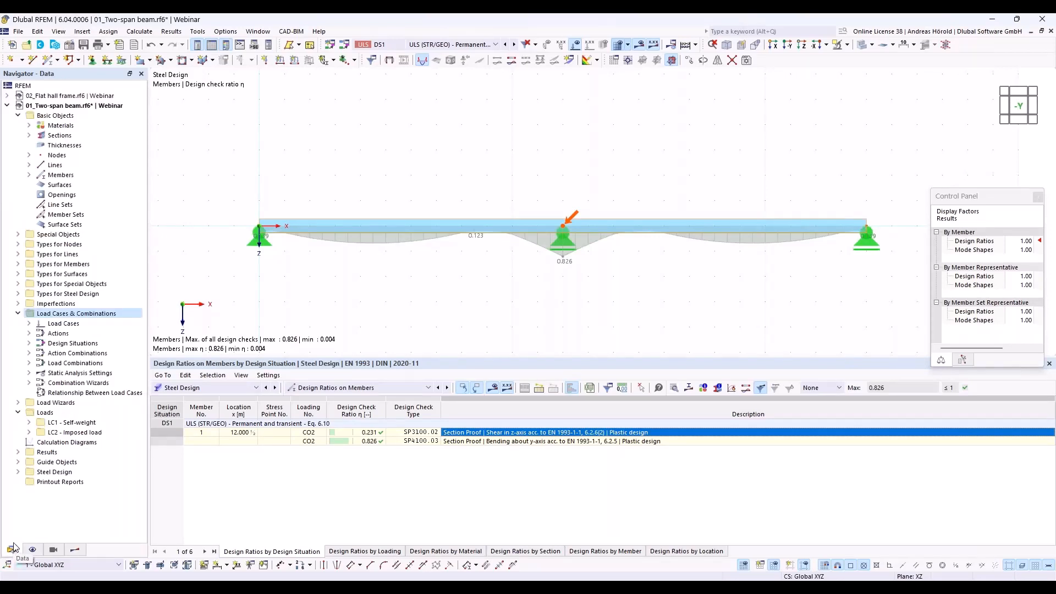
click(18, 472)
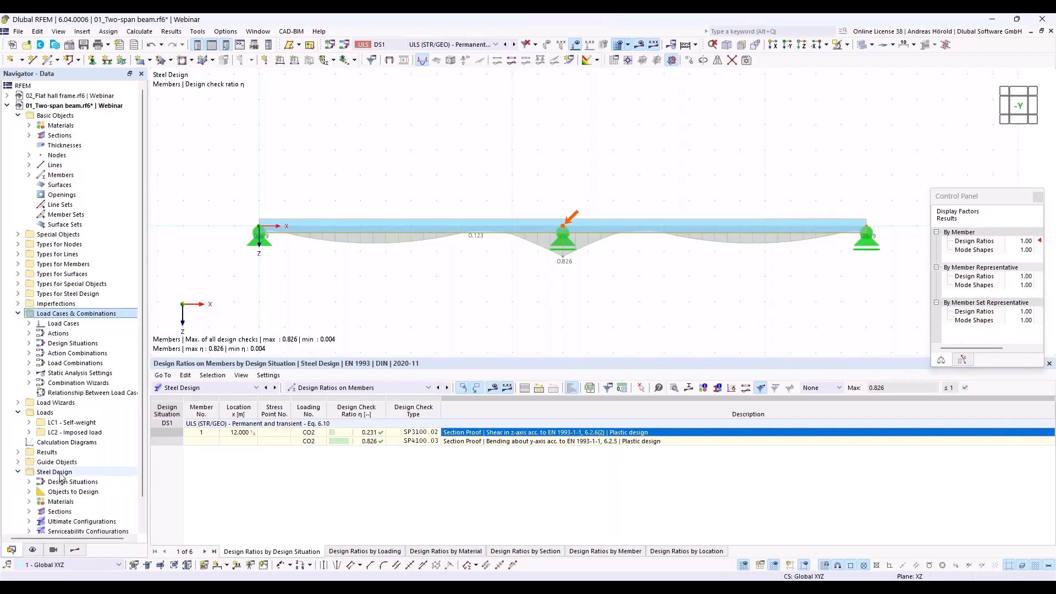
scroll(66, 476, down, 1)
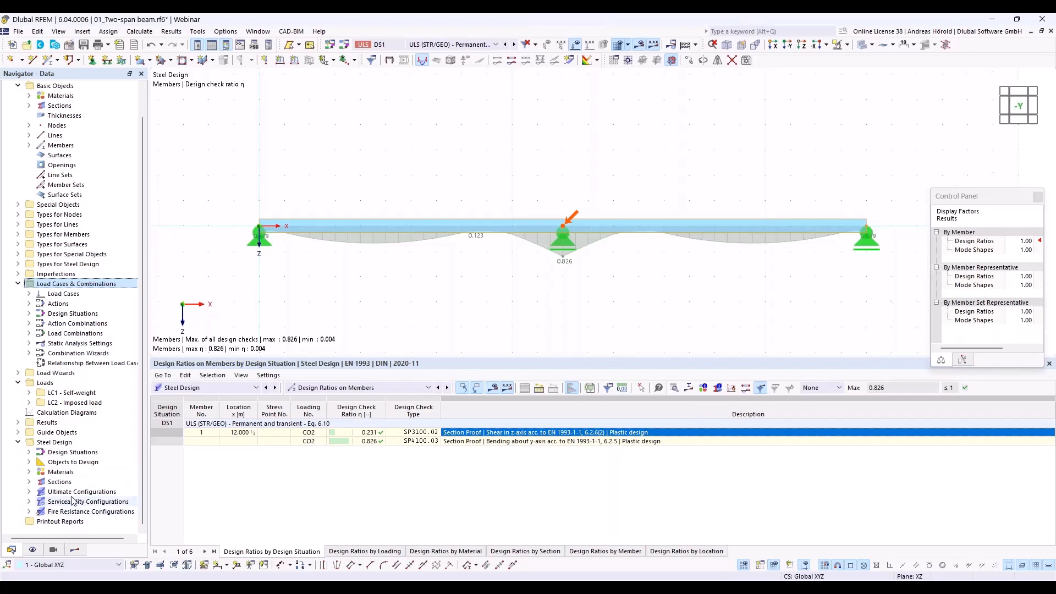
click(29, 491)
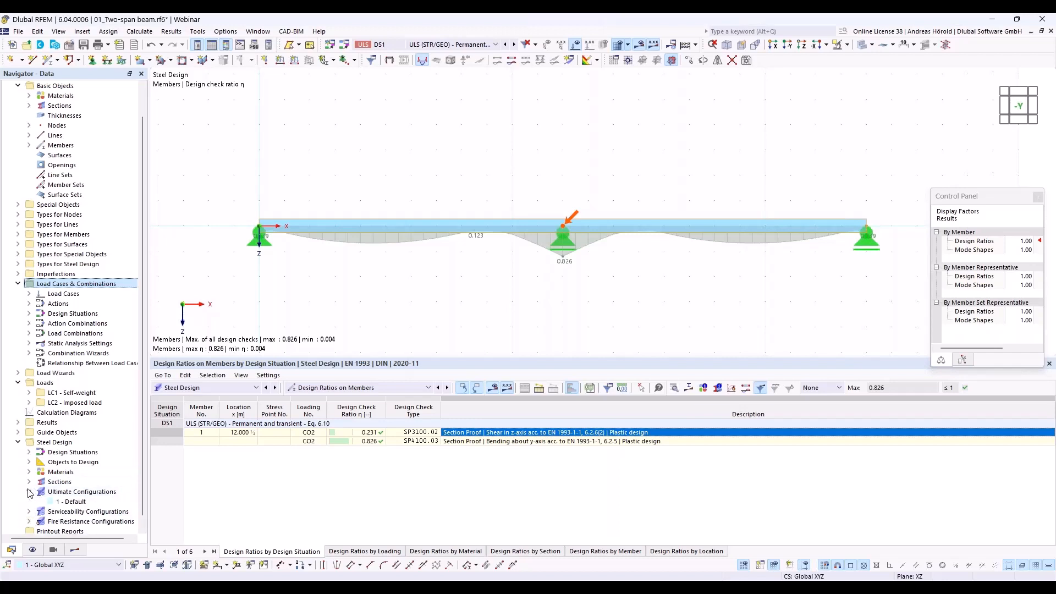
double_click(73, 501)
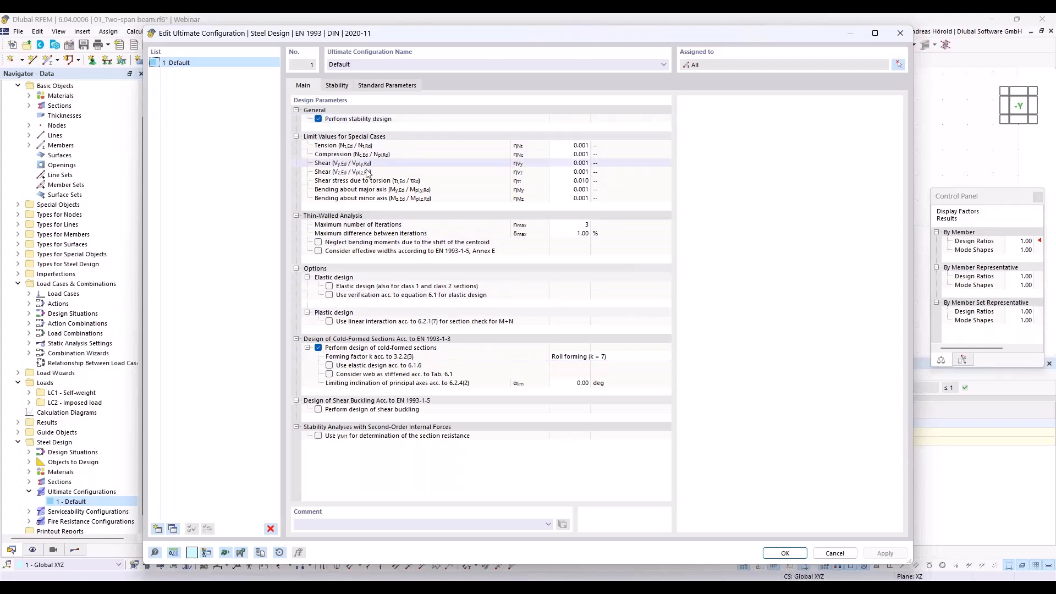
click(330, 286)
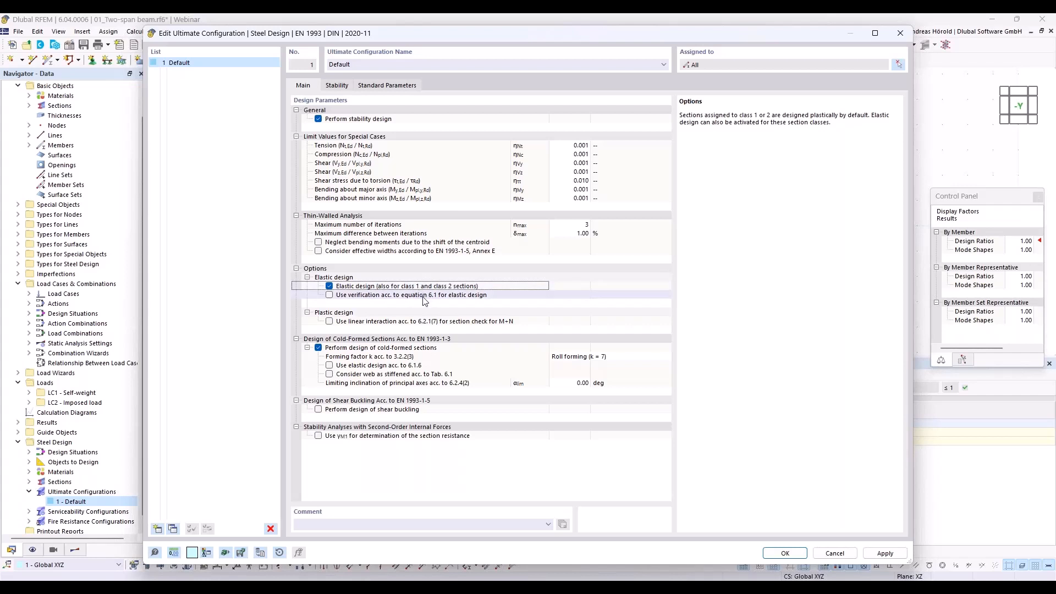
click(785, 553)
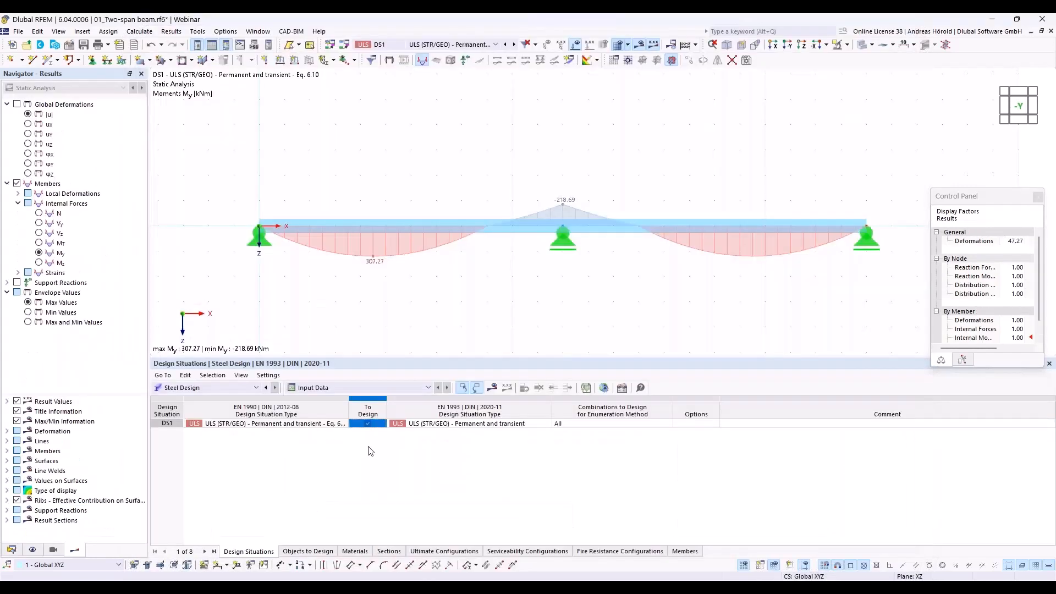
- Recalculate the Steel Design and show the resulting design ratios on members
click(492, 387)
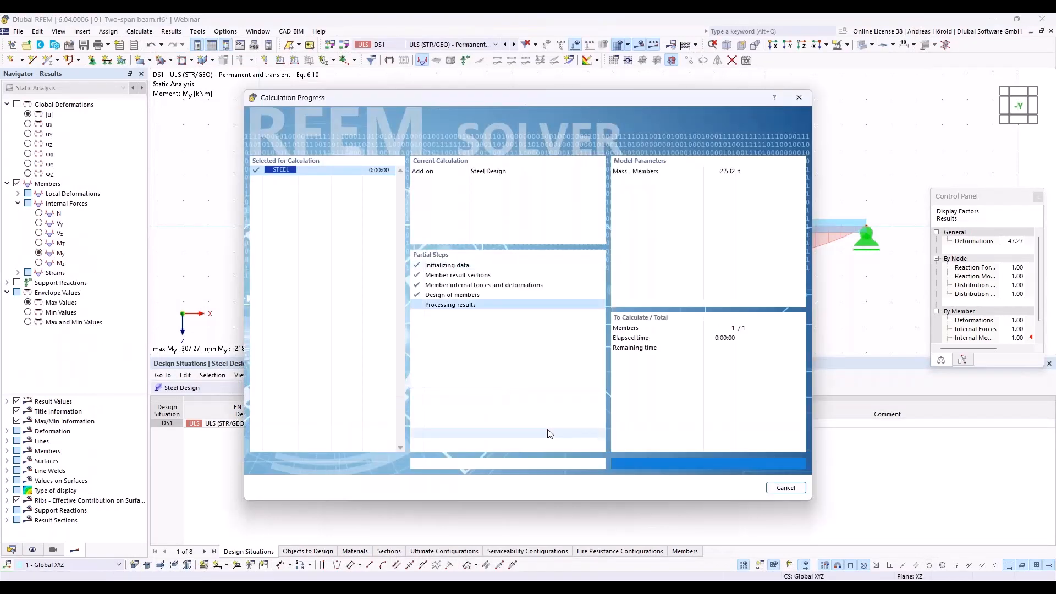
click(322, 387)
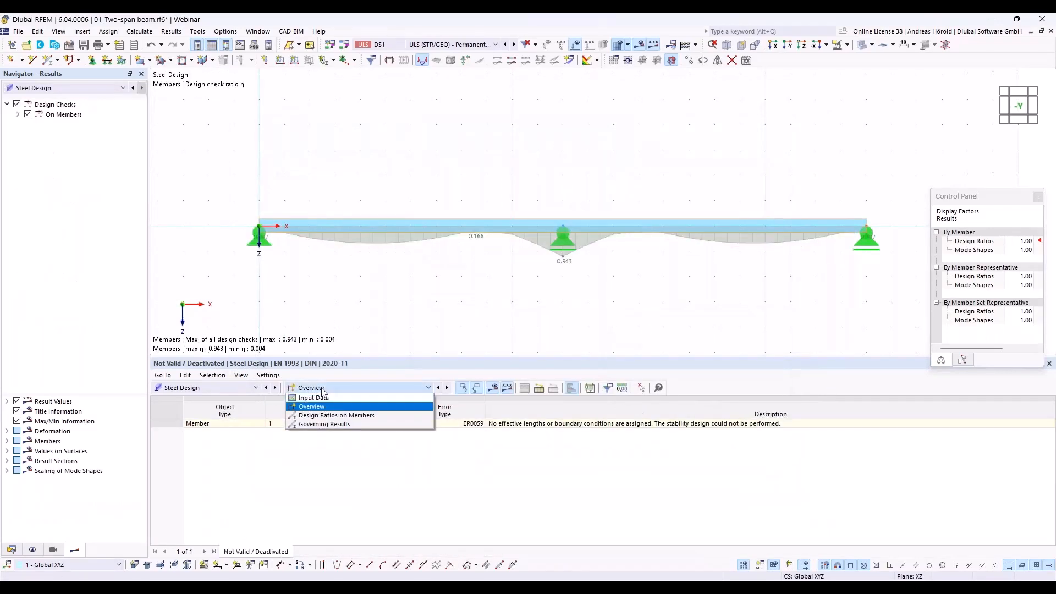
click(343, 416)
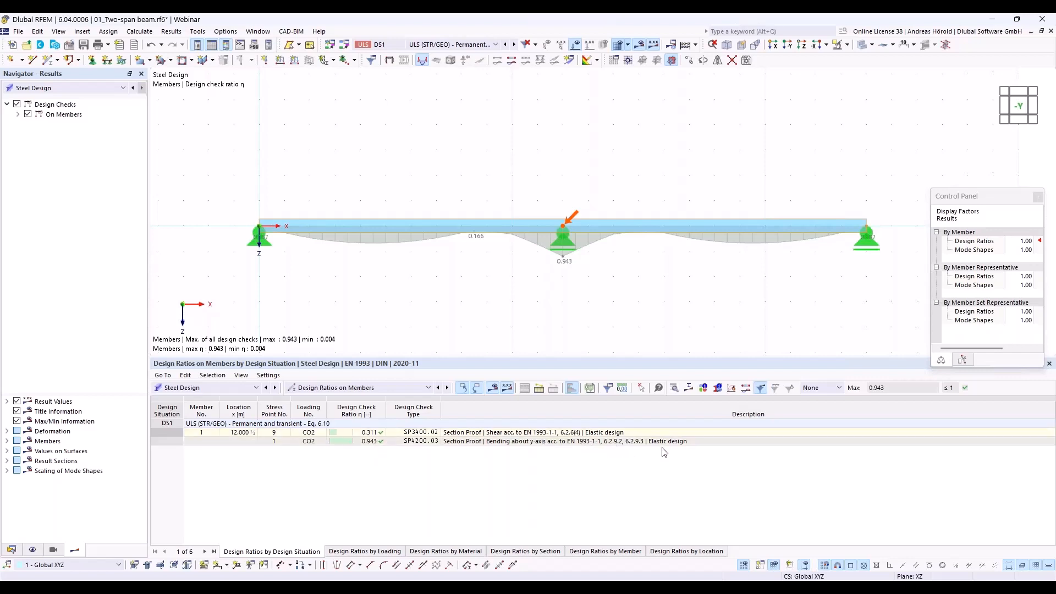
- Review the design check details of the elastic bending check about the y-axis
click(563, 442)
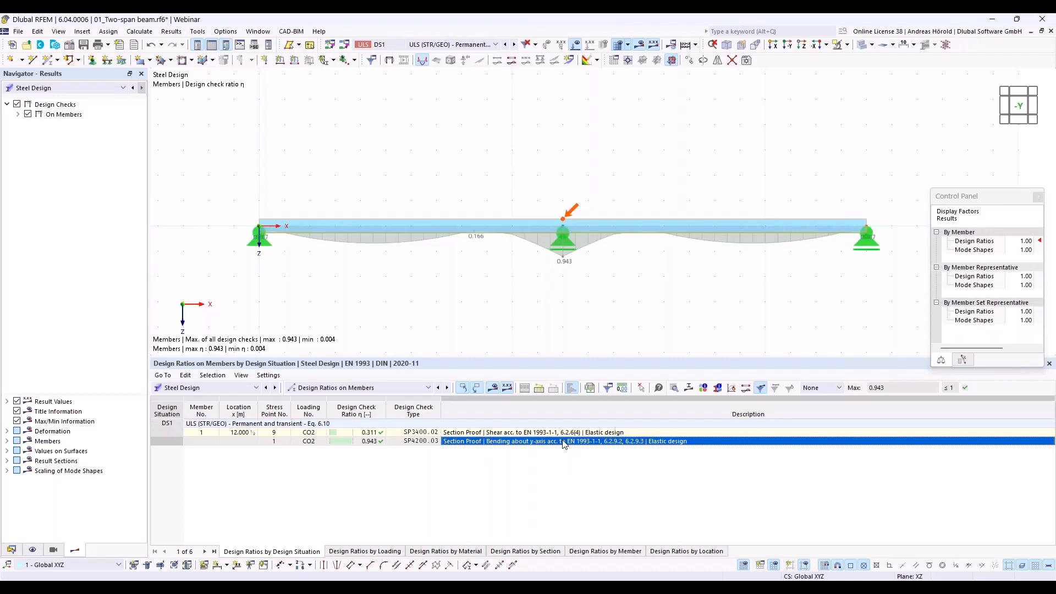
double_click(564, 441)
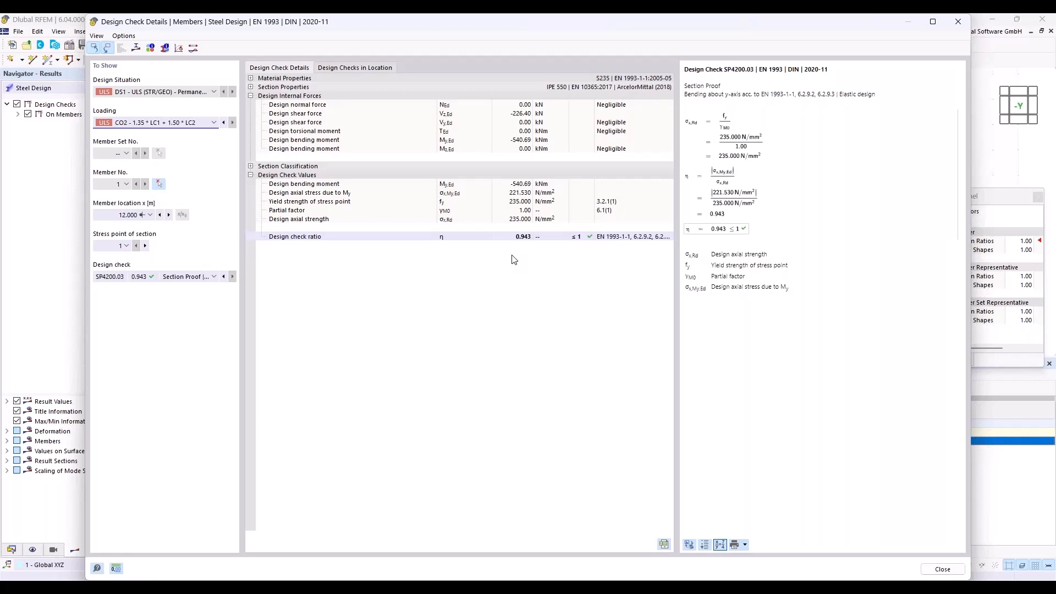
click(942, 569)
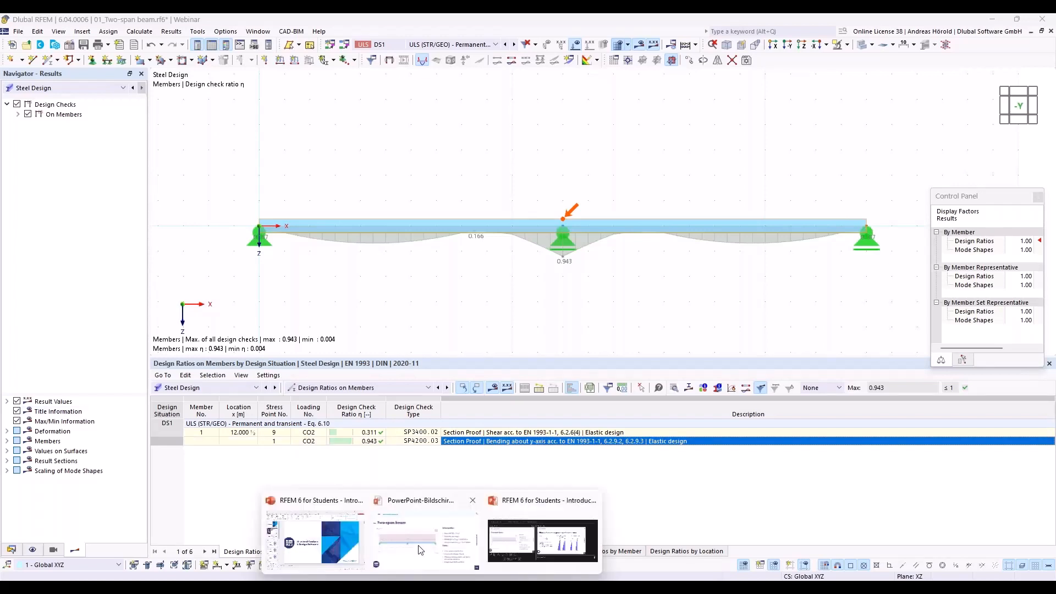
- Switch to the PowerPoint slide show and go back to the slide on elastic or plastic global analysis
click(421, 547)
key(Left)
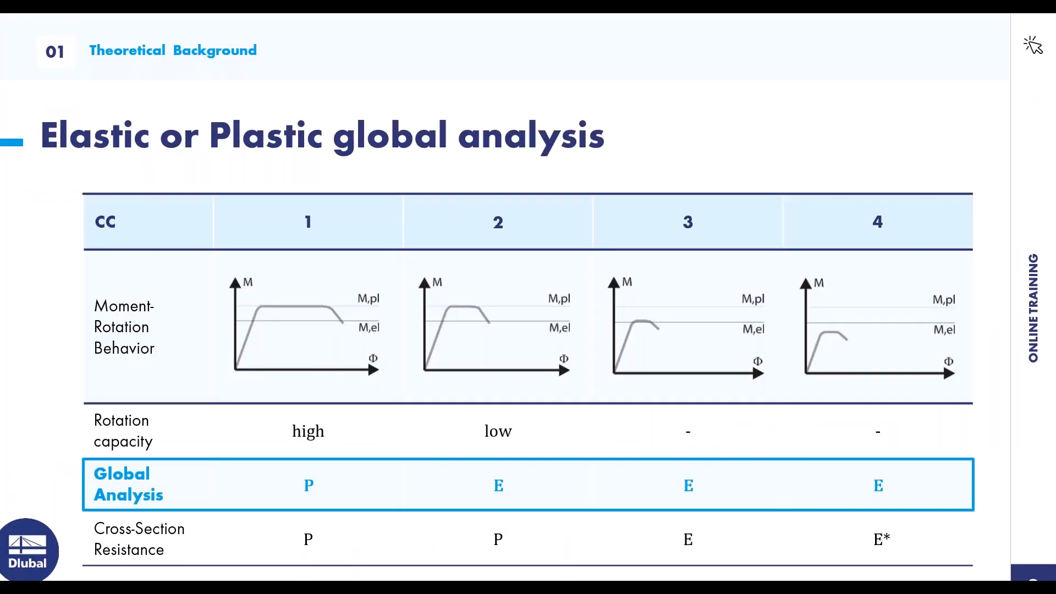
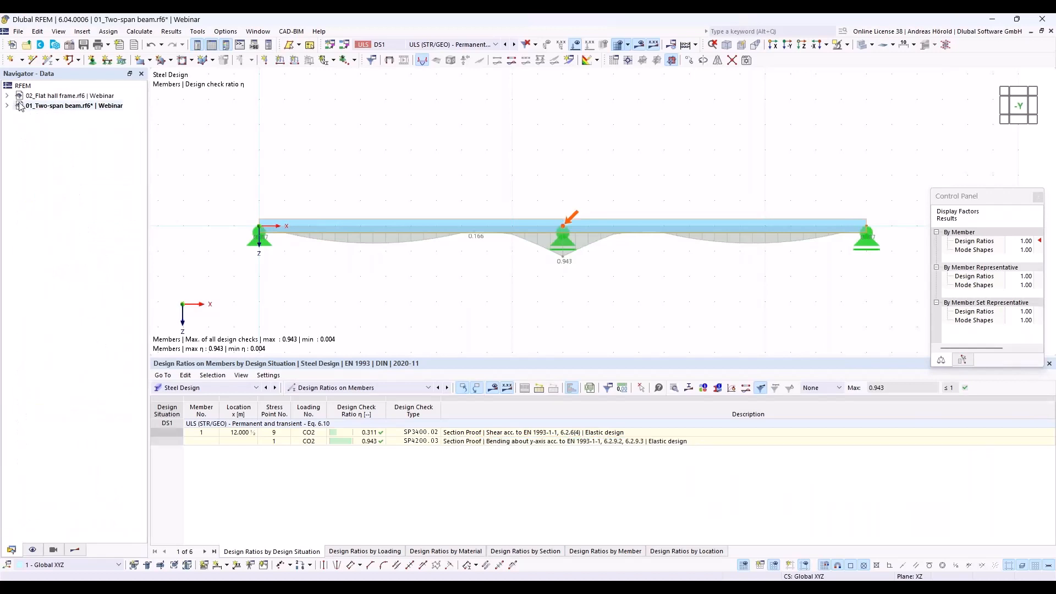
- Activate the 02_Flat hall frame model and display the loads of its Snow and Wind load cases in turn
click(46, 96)
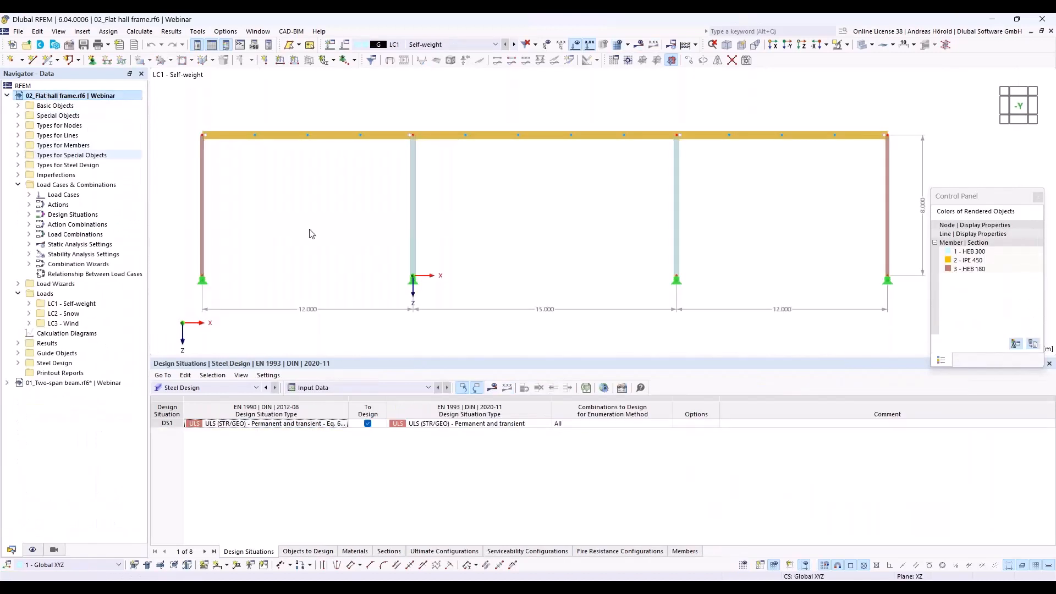
drag(592, 356, 603, 488)
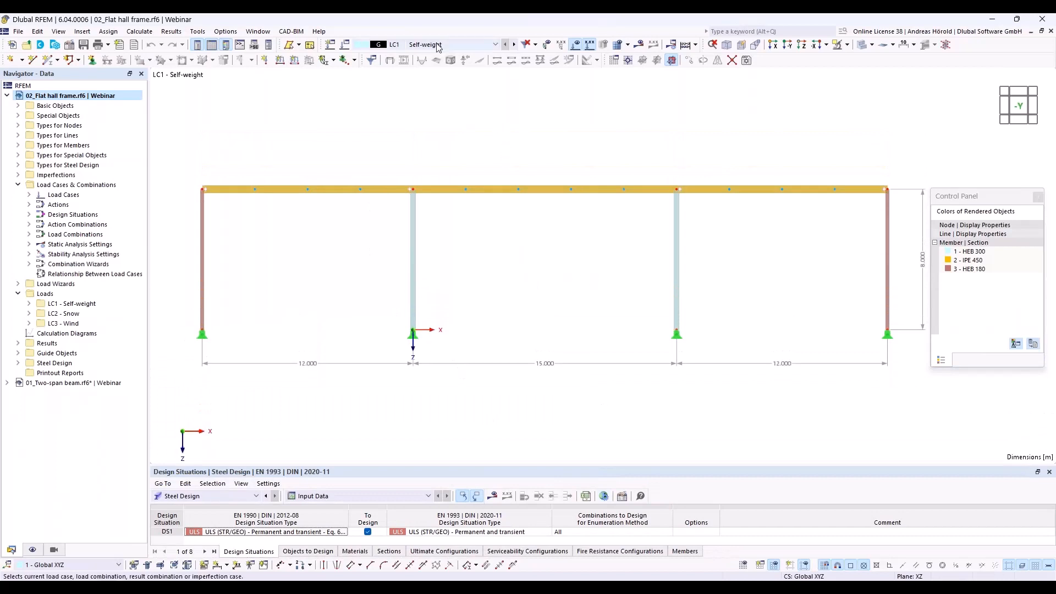
click(495, 45)
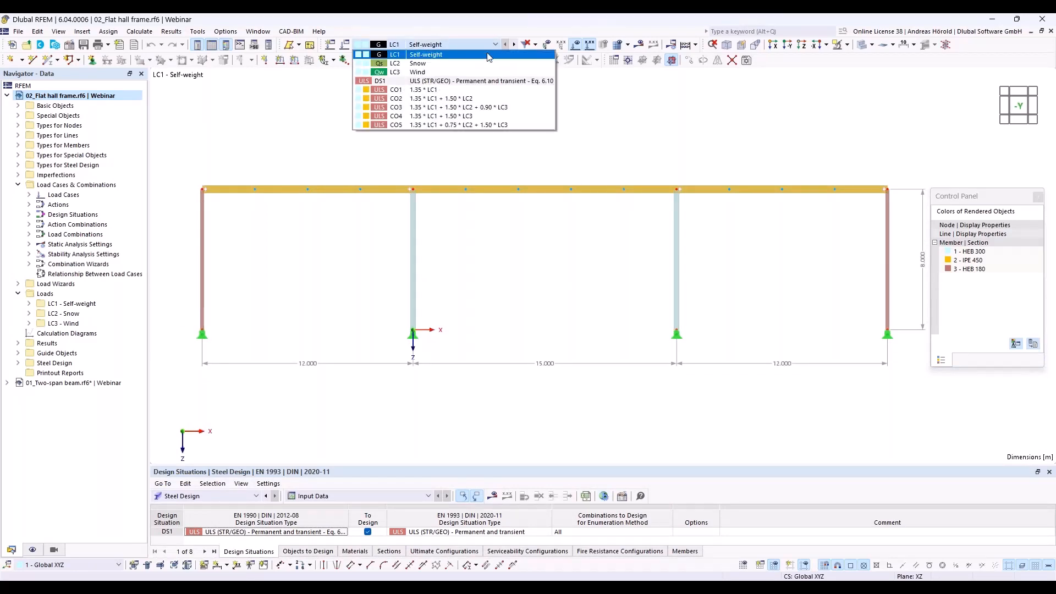
click(488, 64)
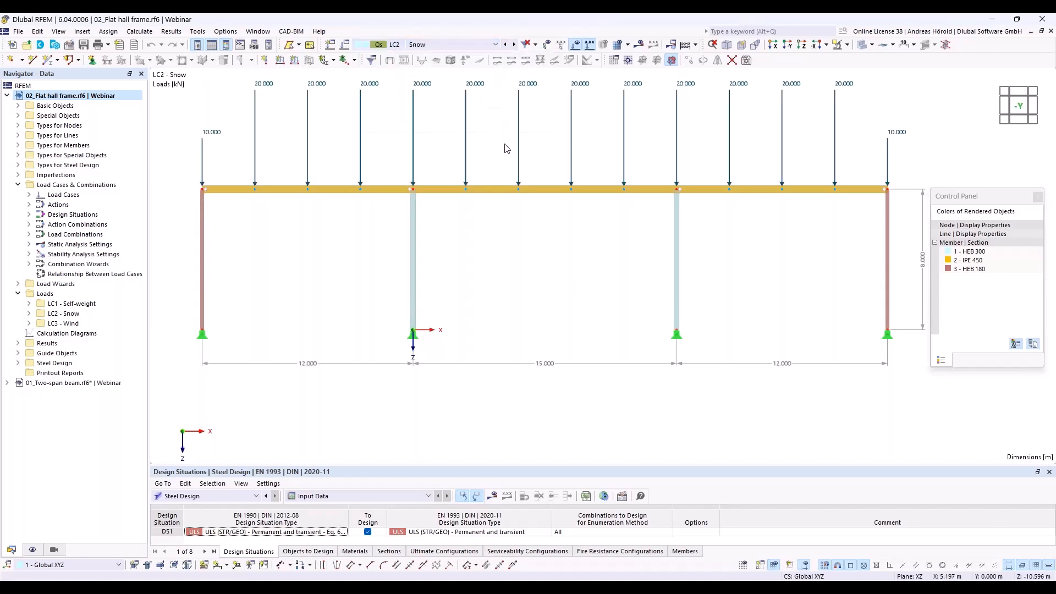
scroll(506, 147, down, 2)
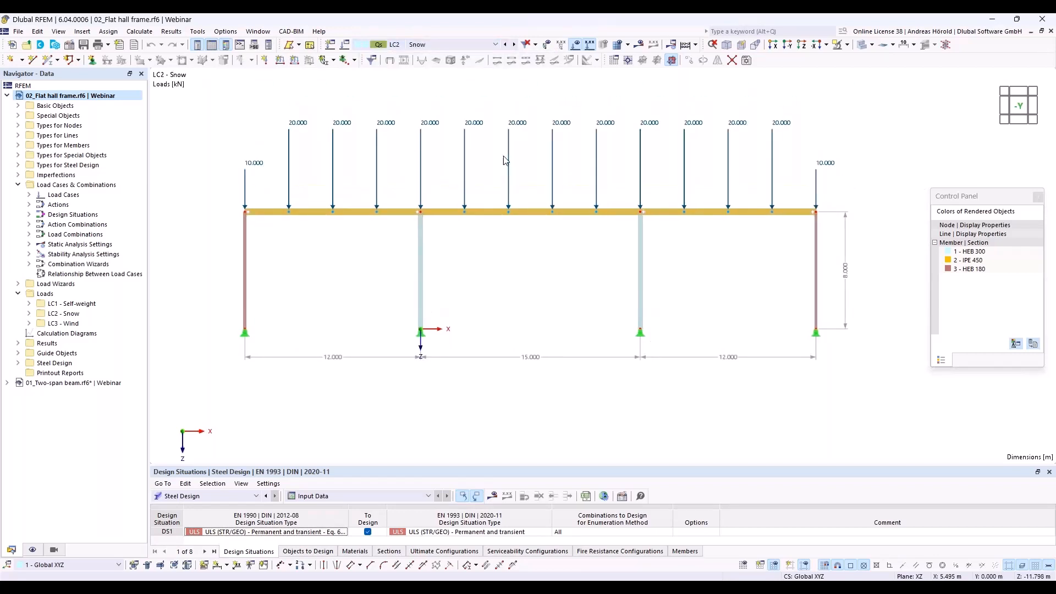
mouse_move(507, 158)
click(515, 45)
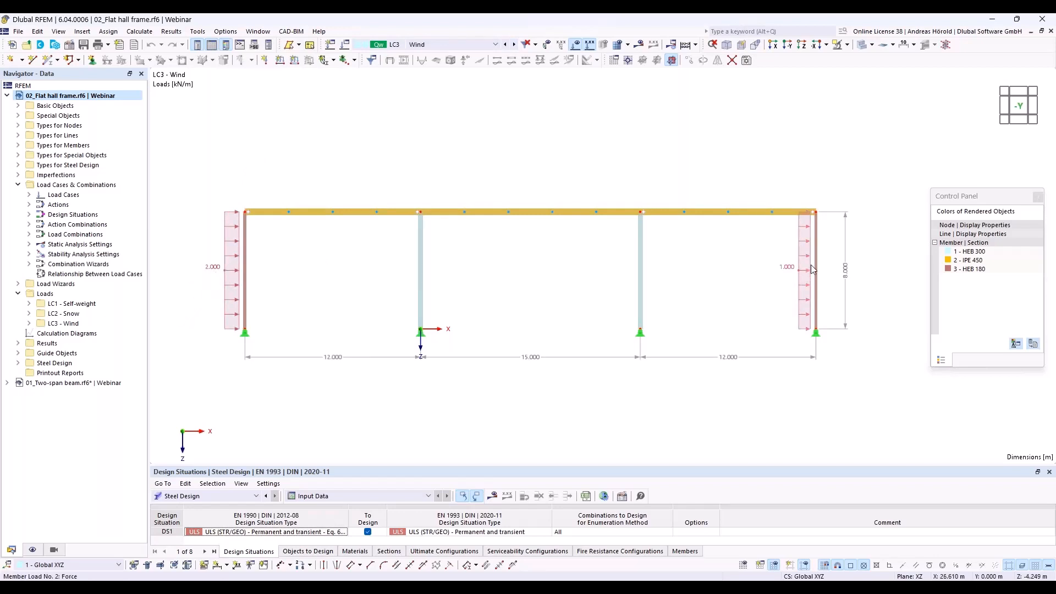
- Review the activated add-ons and the selected standards in the model's base data, leaving the settings as they are
click(70, 47)
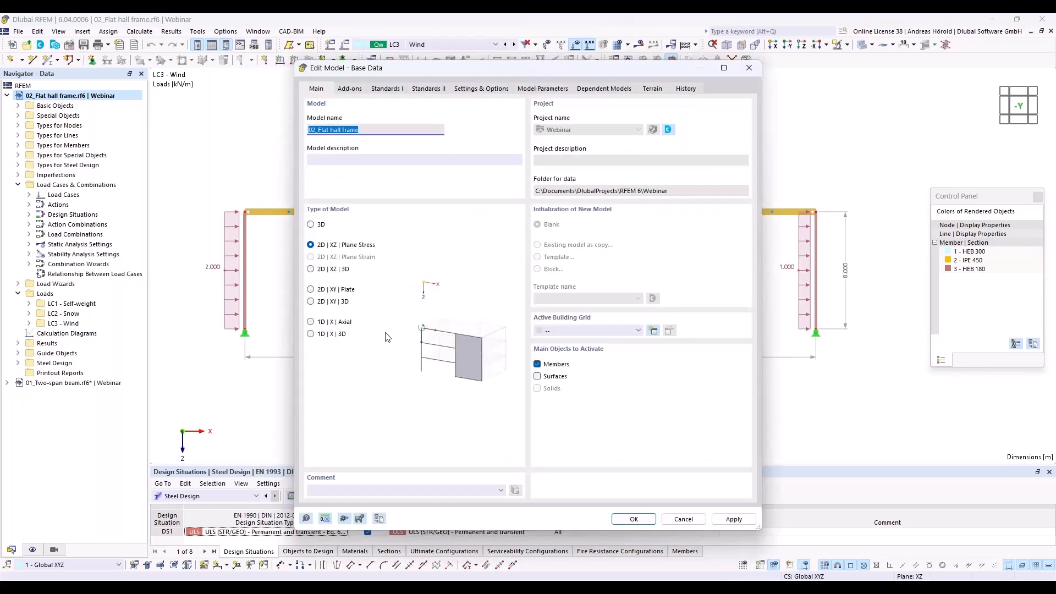
click(348, 89)
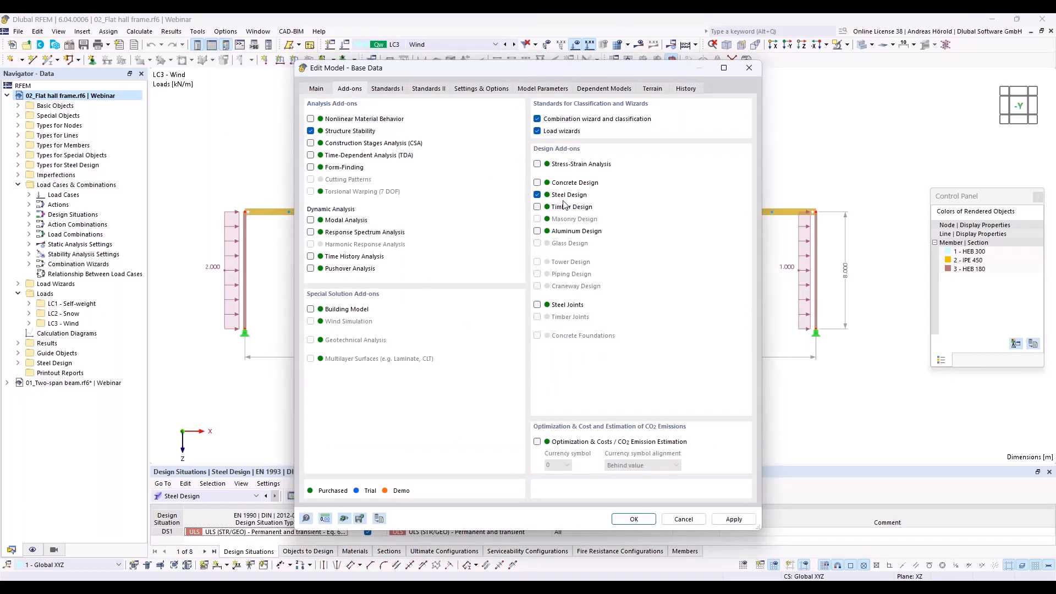
click(387, 89)
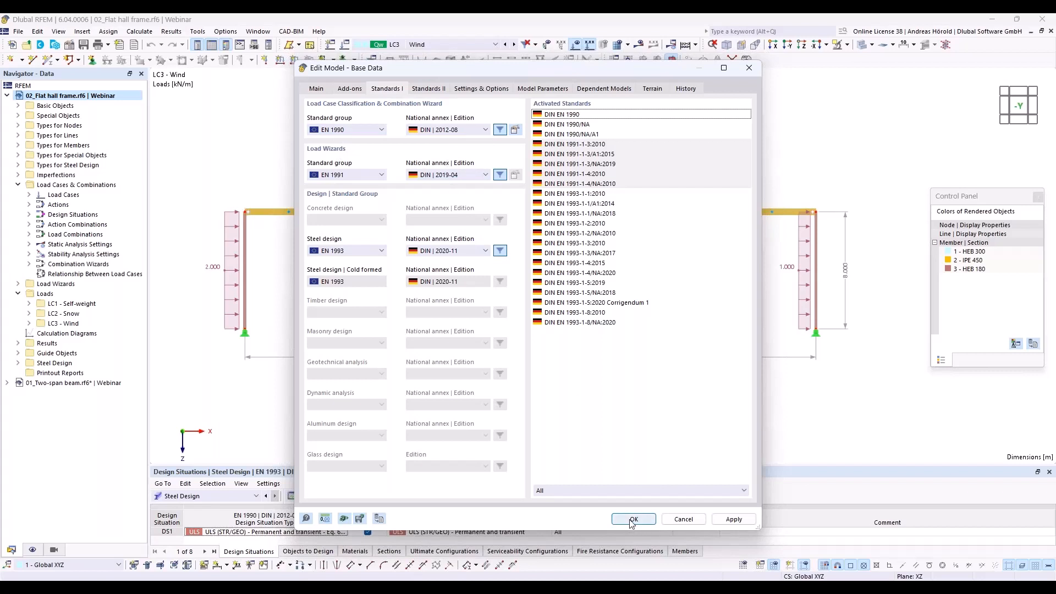
click(682, 520)
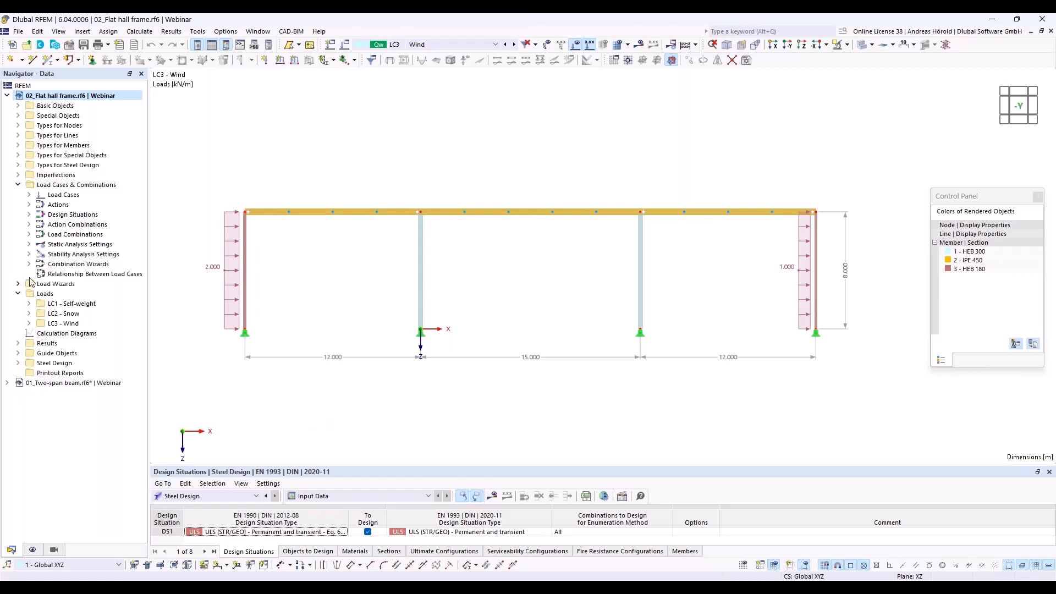
- Assign the combination wizard with geometrically linear analysis (SA1) to design situation DS1
right_click(75, 186)
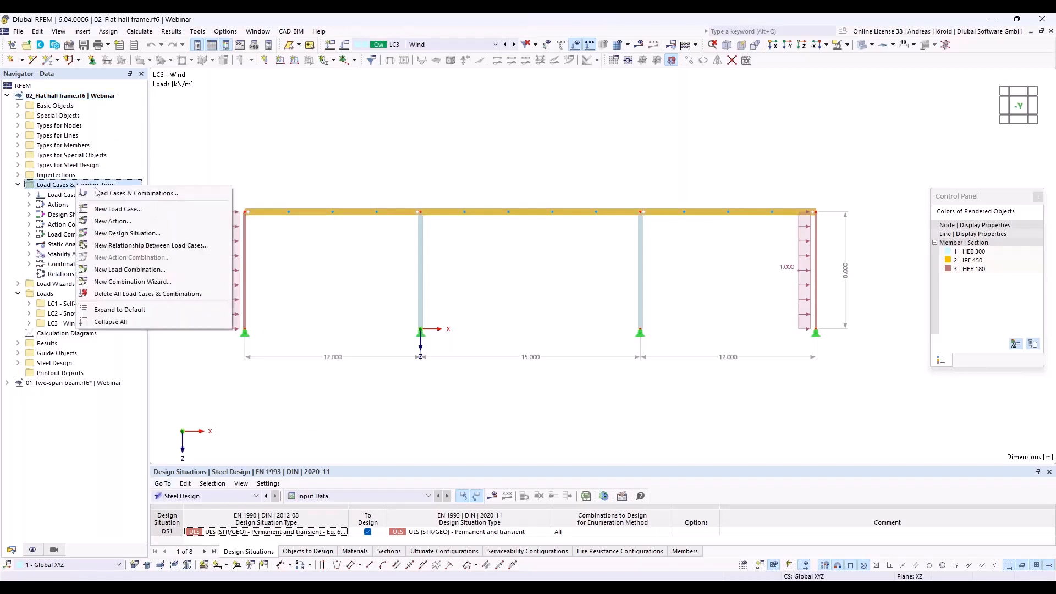
click(124, 190)
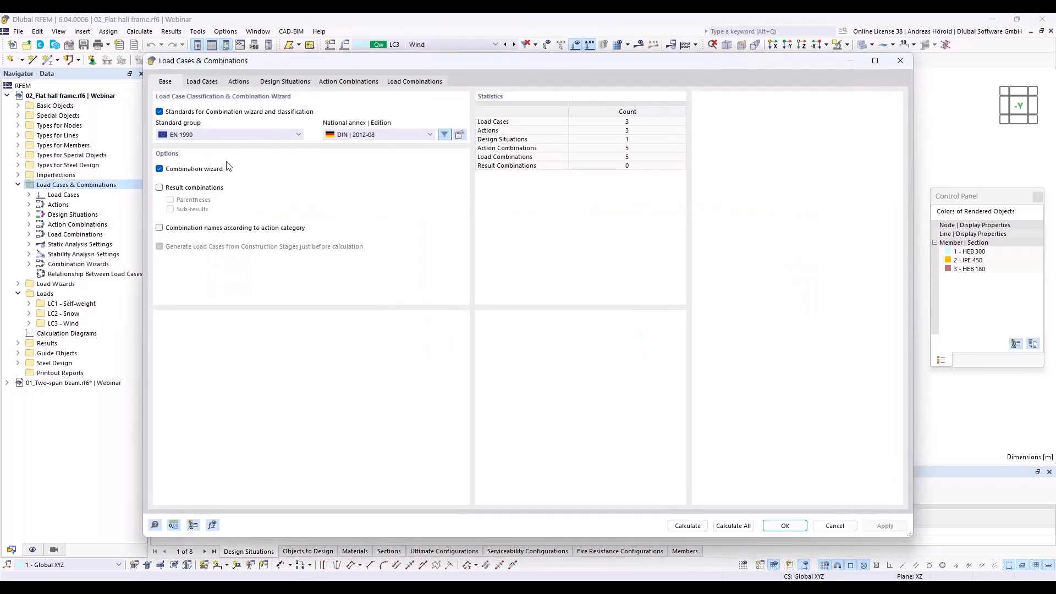
click(286, 81)
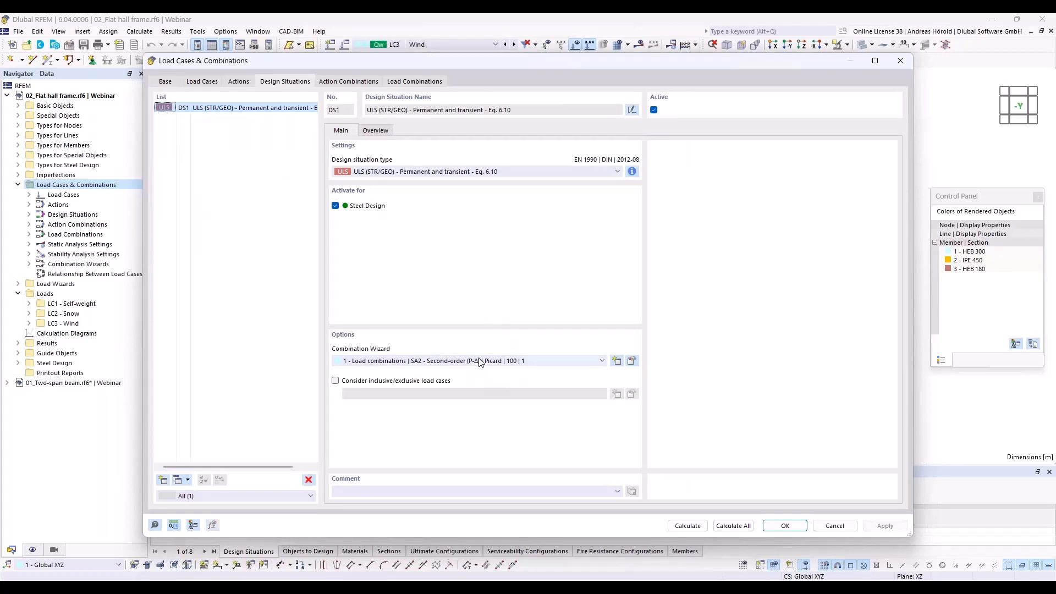
click(500, 362)
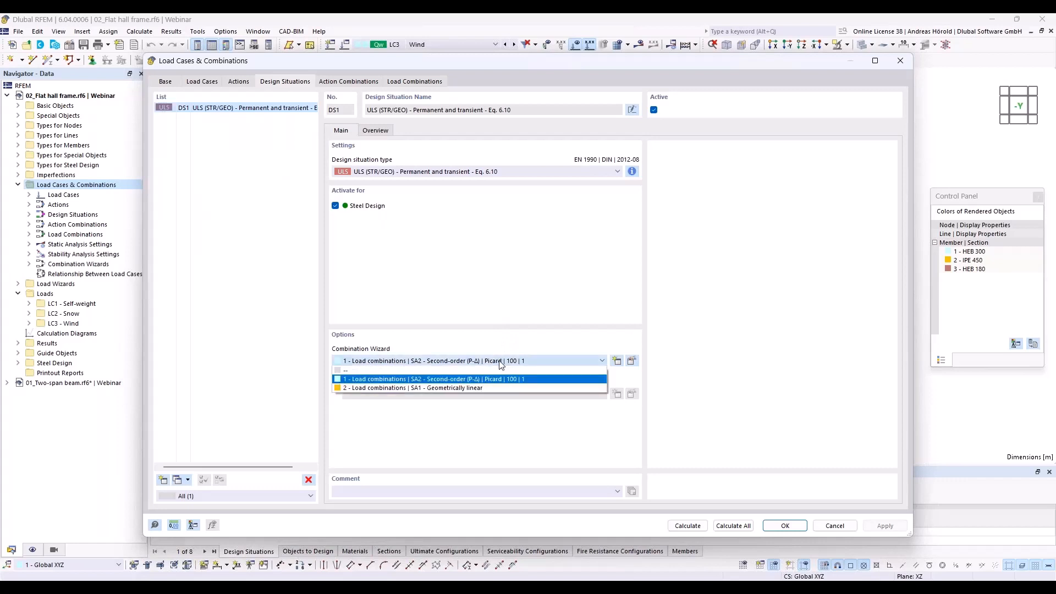
click(487, 387)
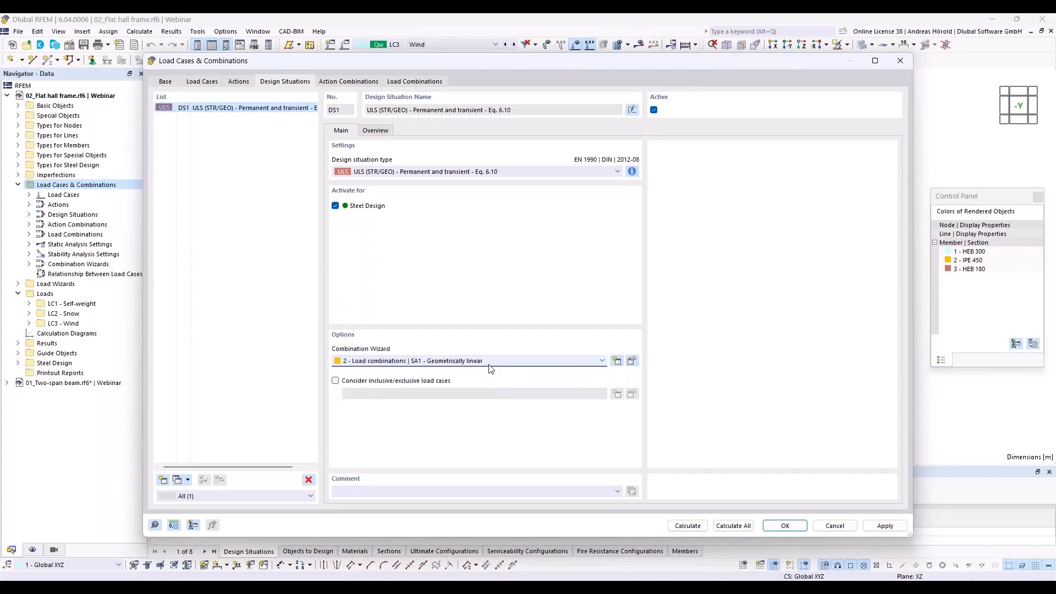
- Activate stability analysis with the linear eigenvalue method ST1 (Lanczos) in the geometrically linear combination wizard
click(633, 361)
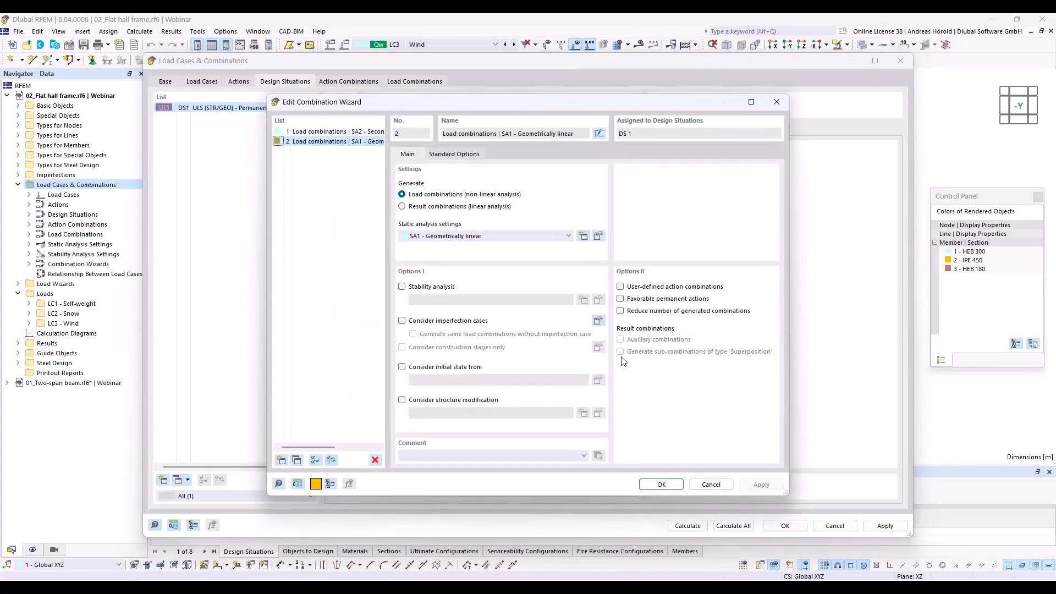
click(402, 287)
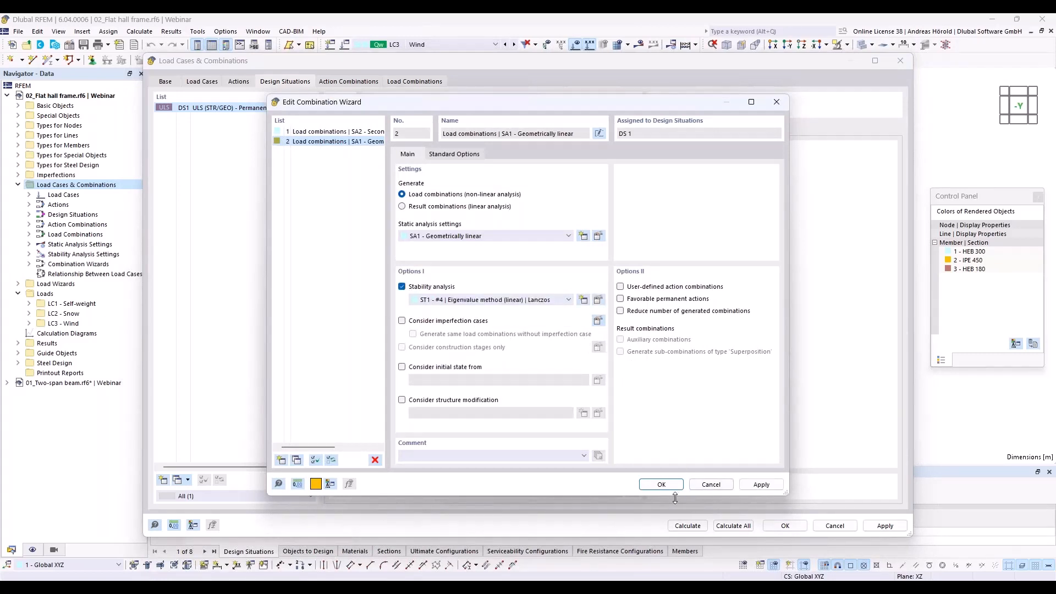
click(660, 485)
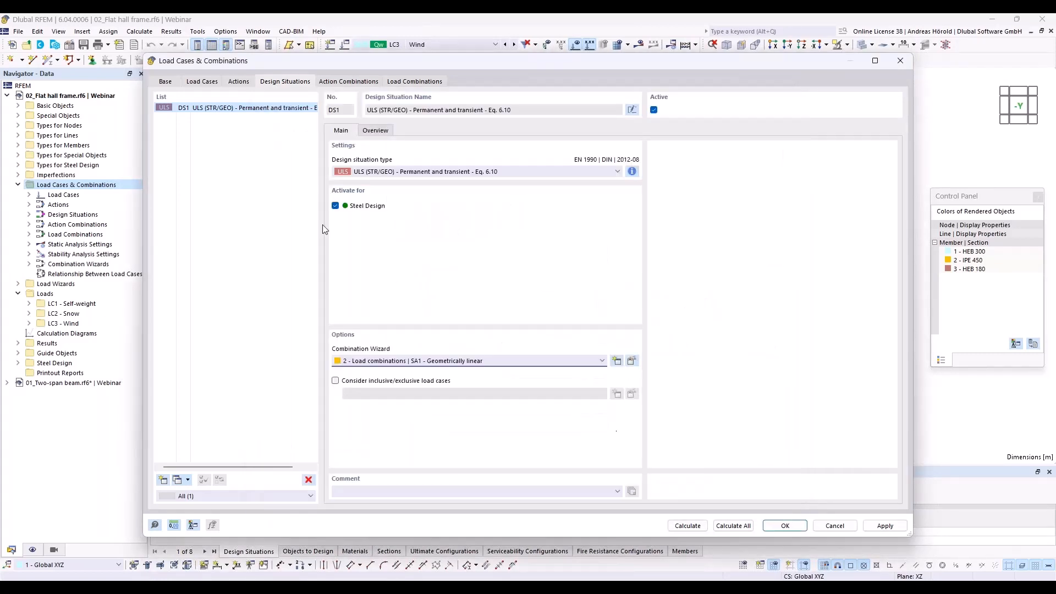
- Calculate all load cases and combinations, and enlarge the results summary to include the stability analysis
click(730, 526)
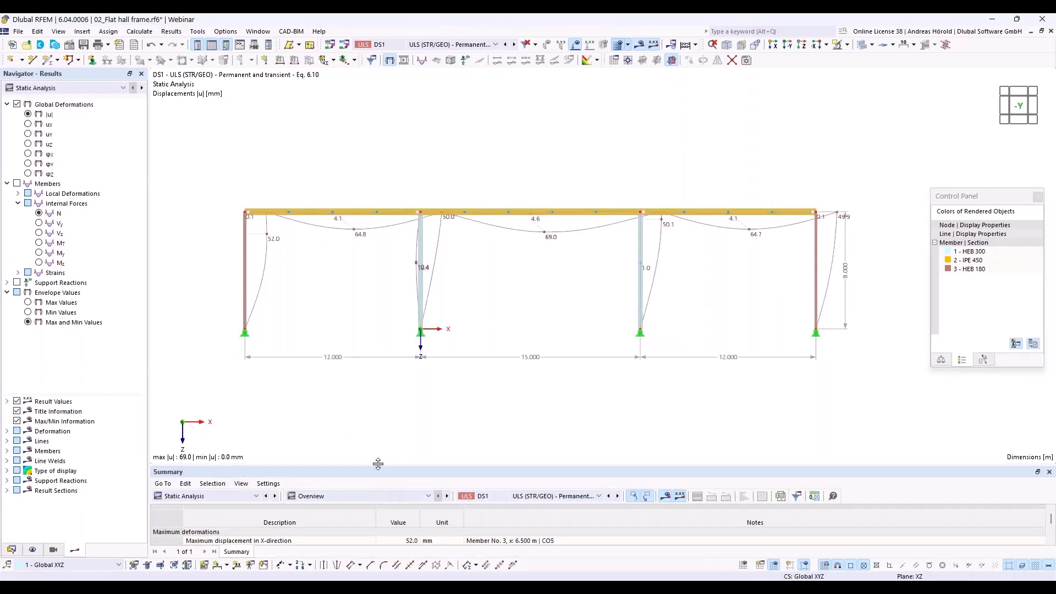
drag(378, 463, 379, 393)
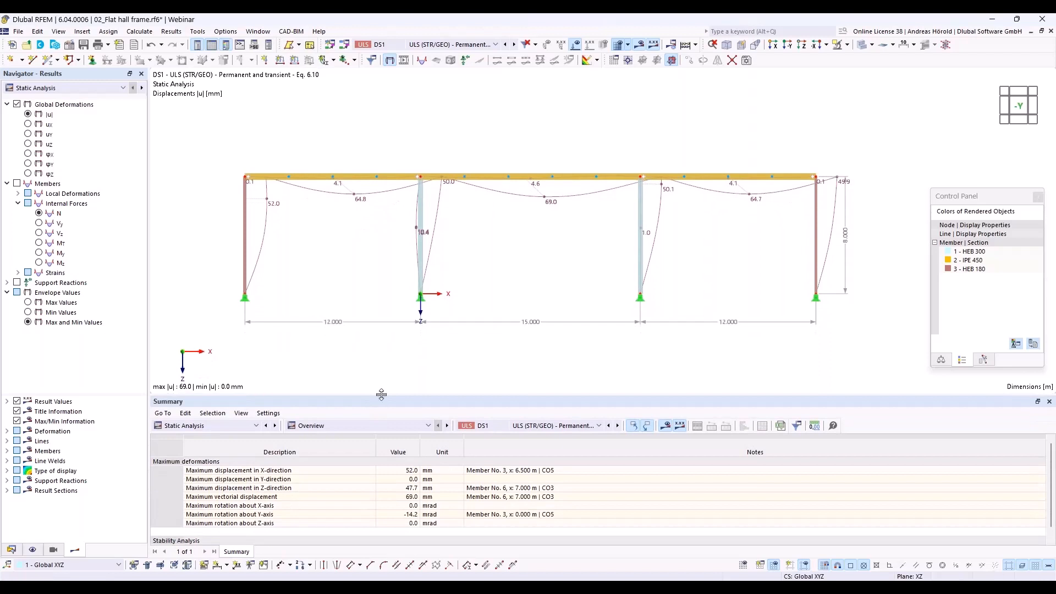
drag(381, 394, 381, 357)
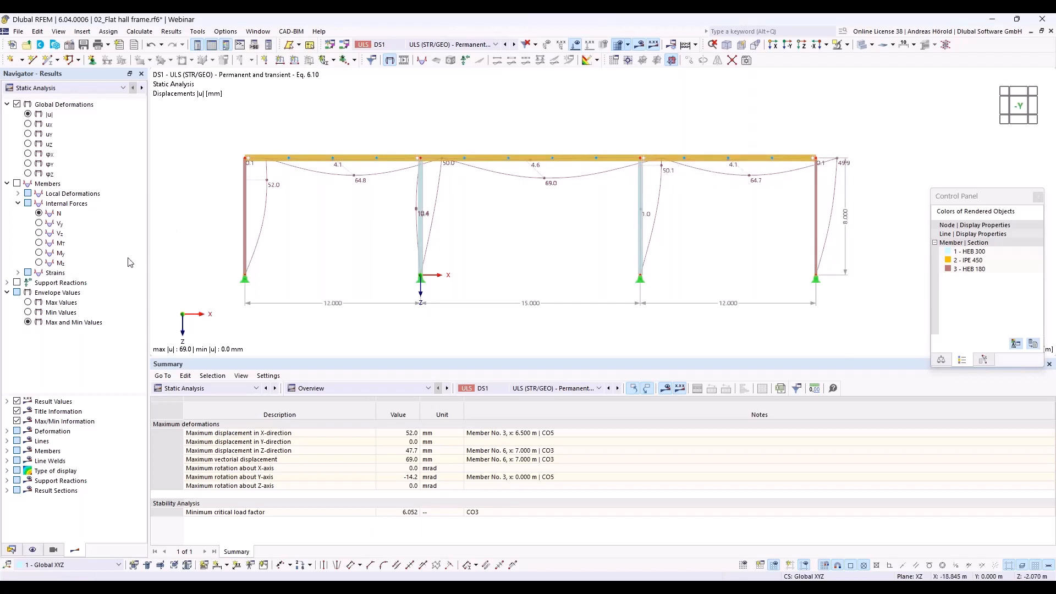
- Show the stability analysis results by member for CO3, listing effective lengths and critical loads by member
click(233, 387)
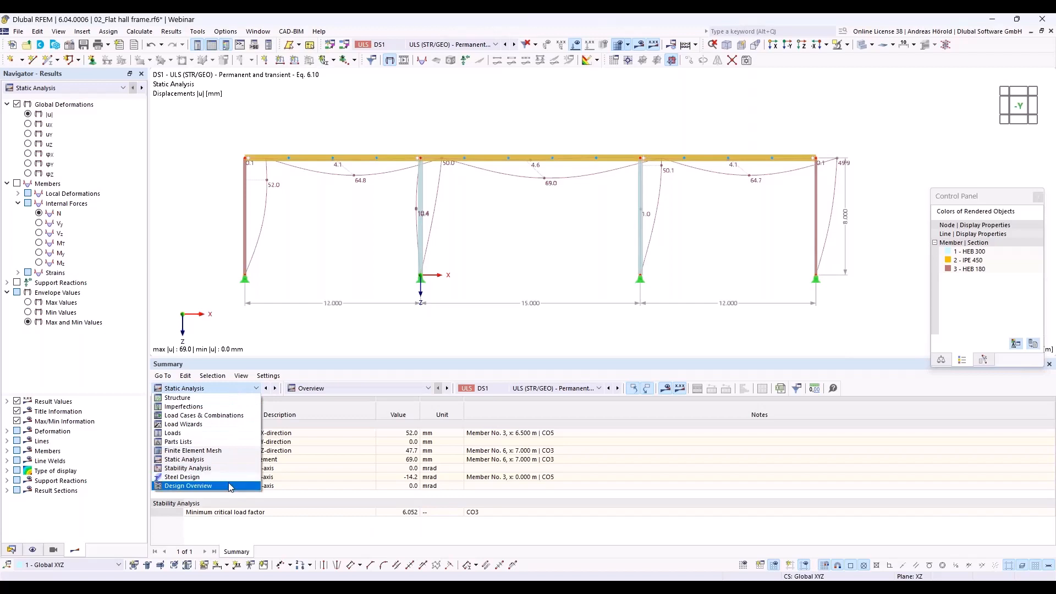
click(233, 468)
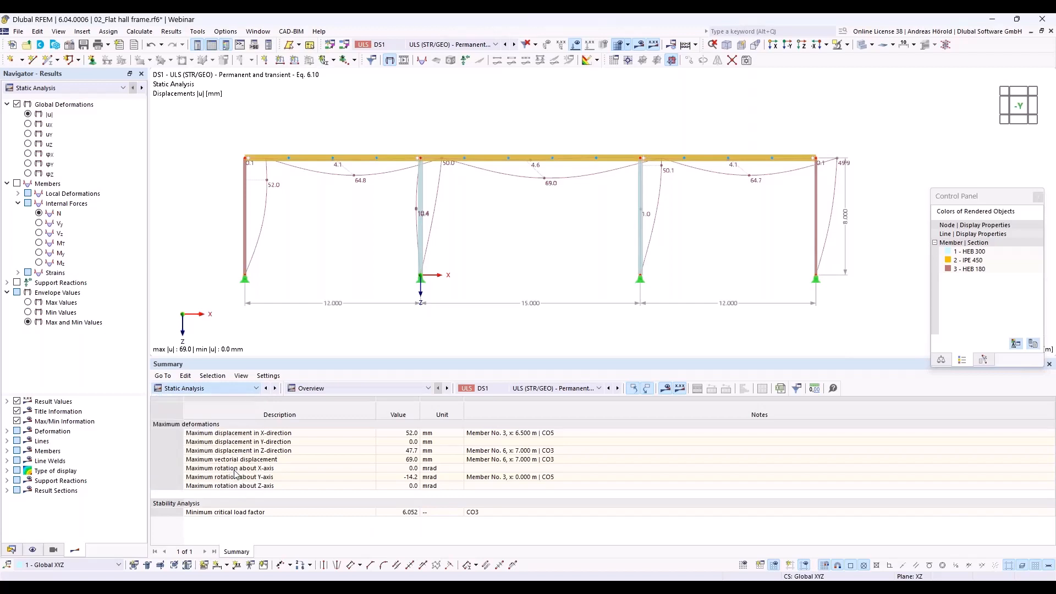
click(379, 388)
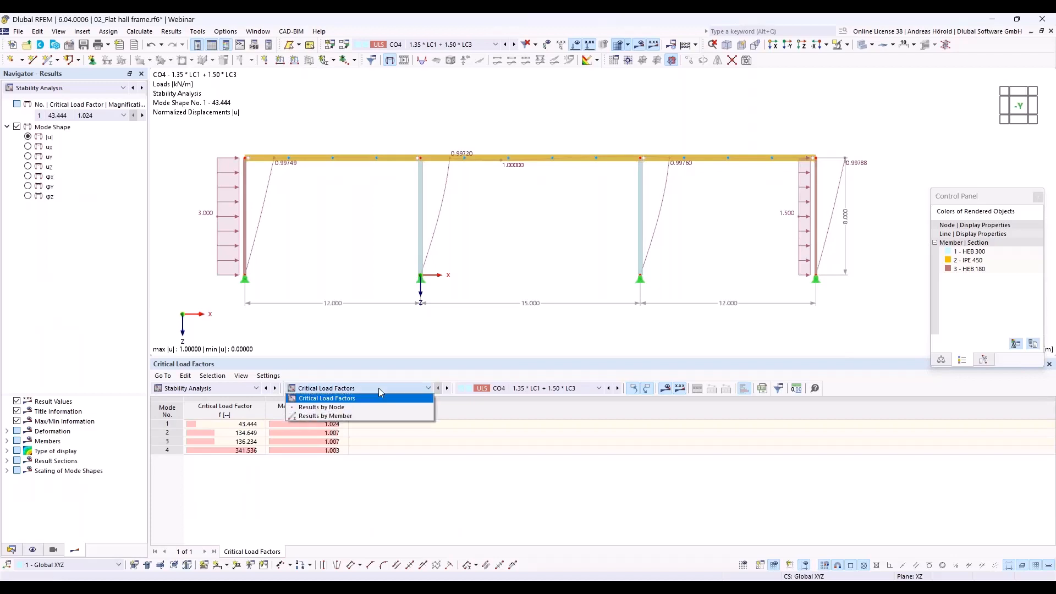
click(378, 417)
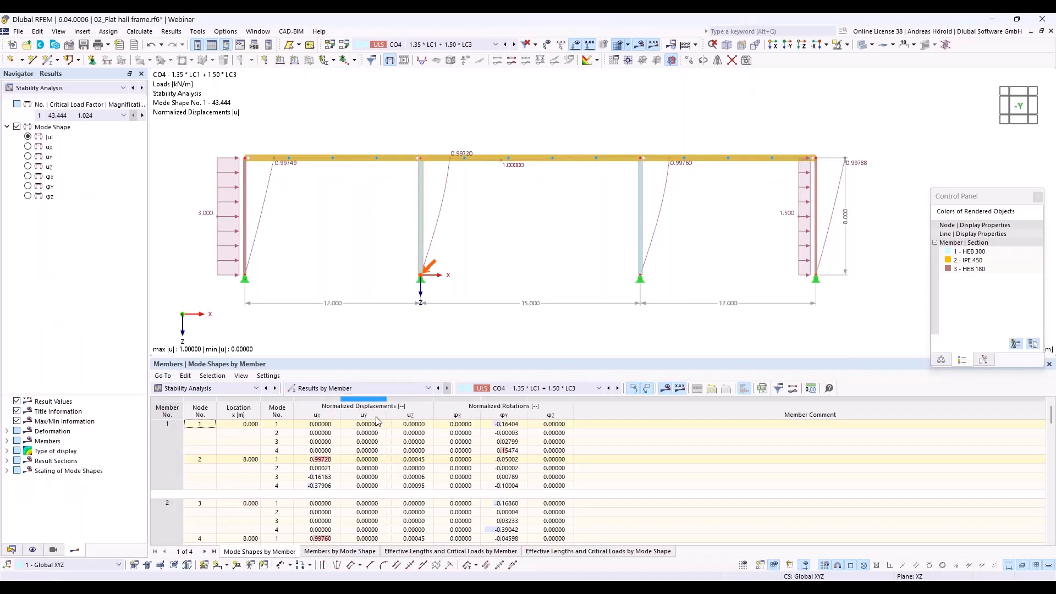
click(517, 396)
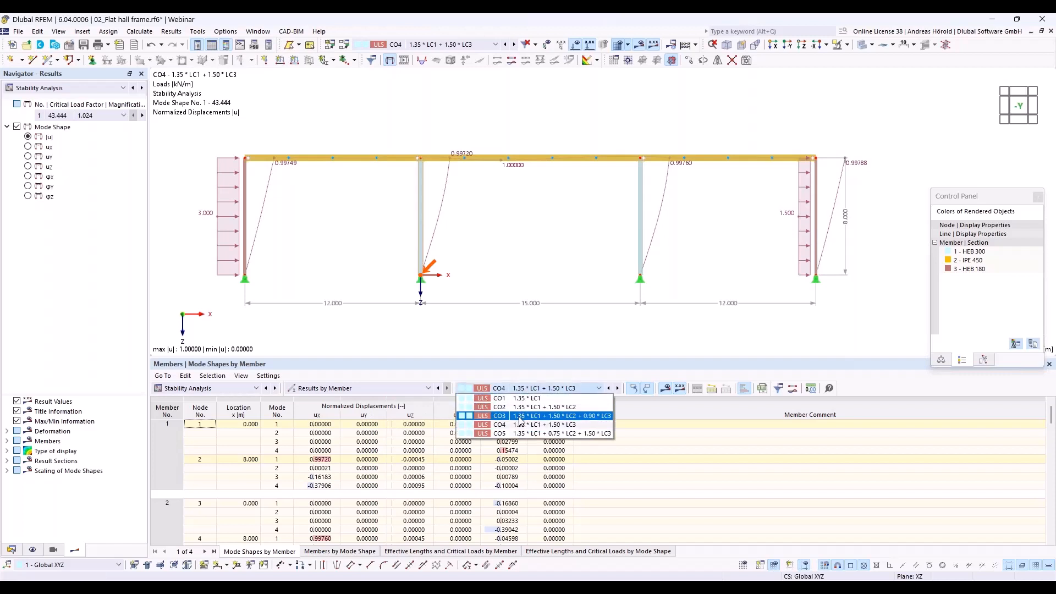
click(520, 420)
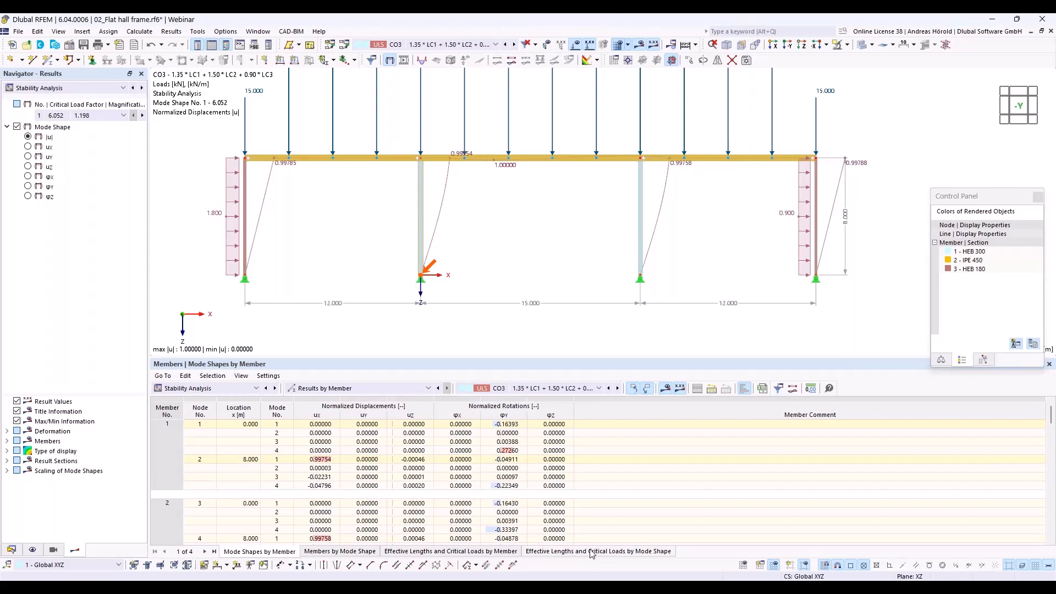
click(482, 551)
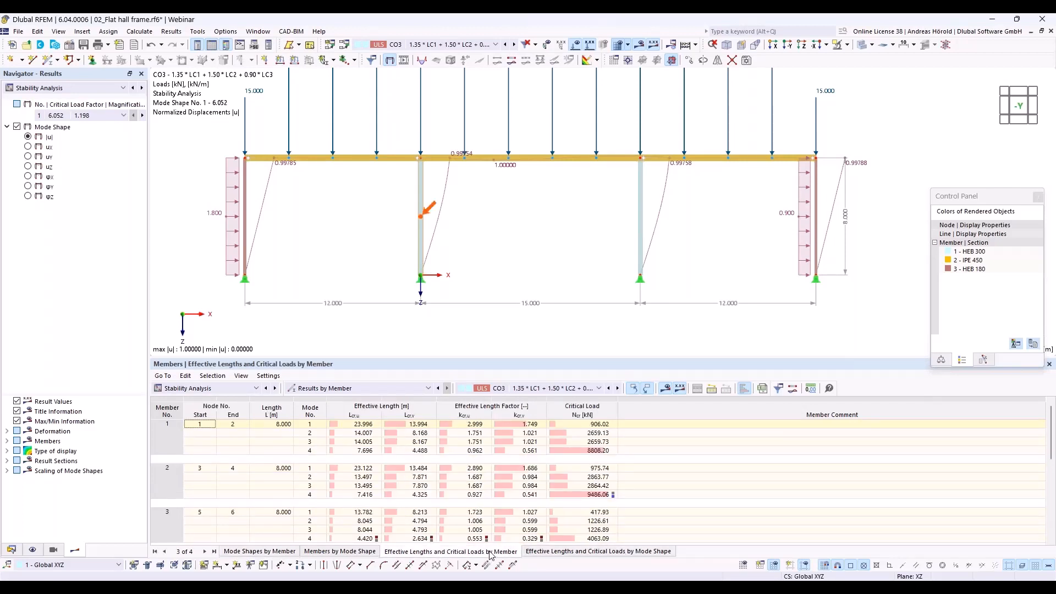
- Examine the effective length factors about the major axis in the first mode for column members 1 to 4
click(475, 424)
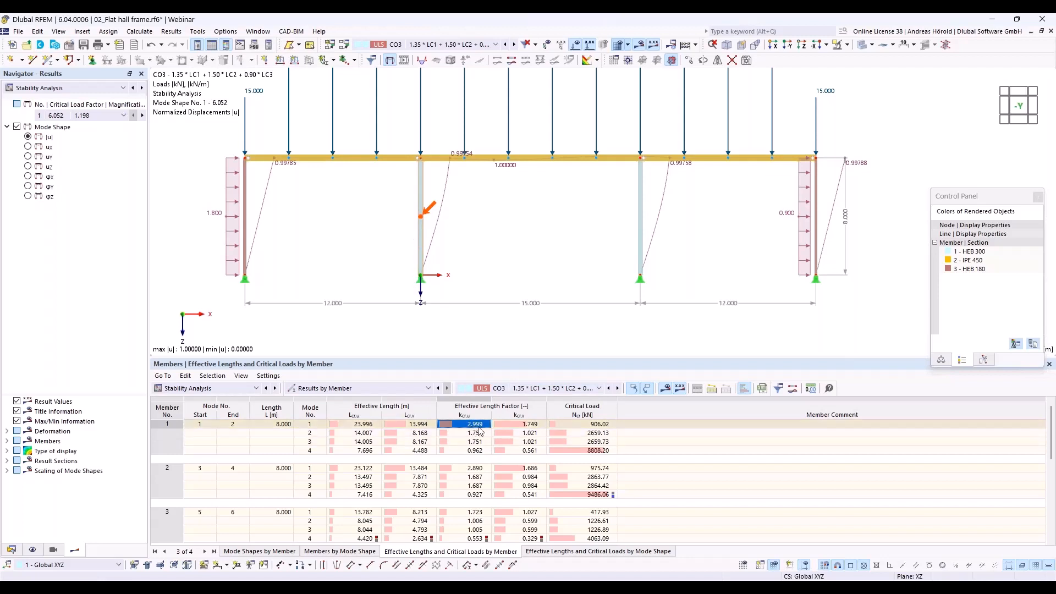
click(476, 468)
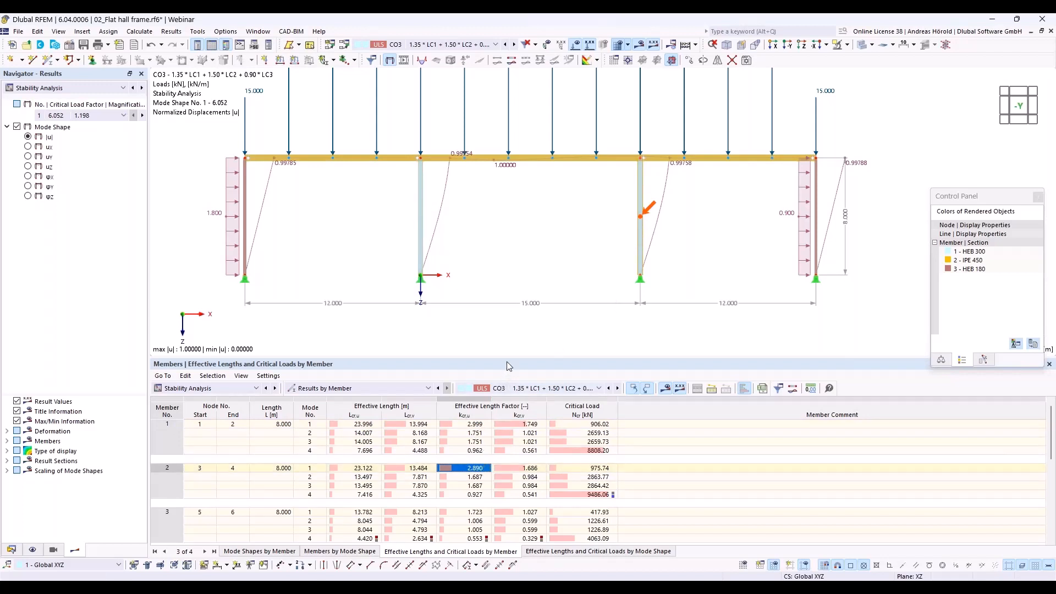
drag(509, 363, 572, 322)
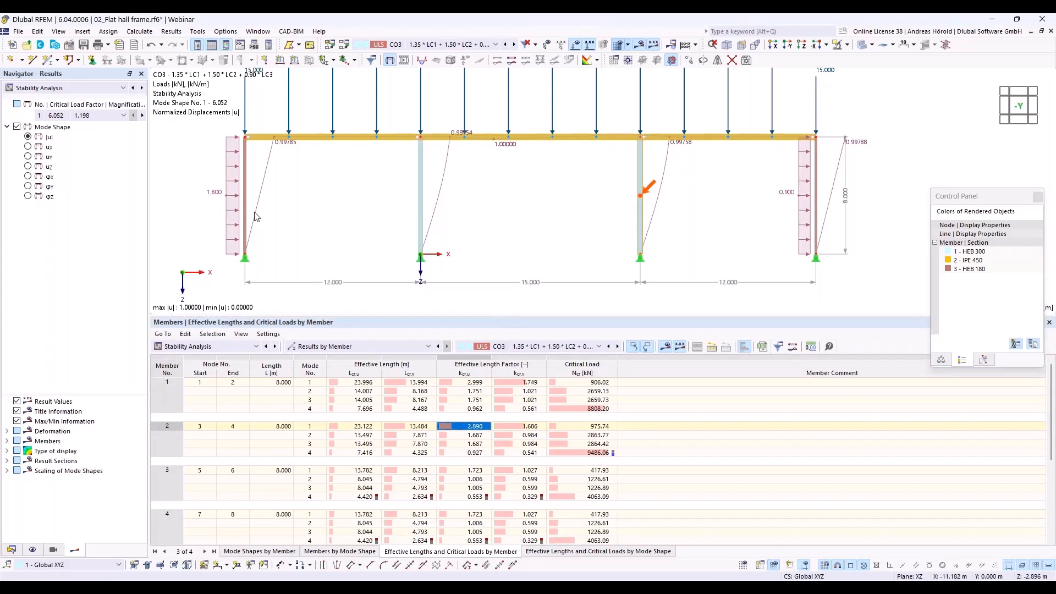
click(474, 471)
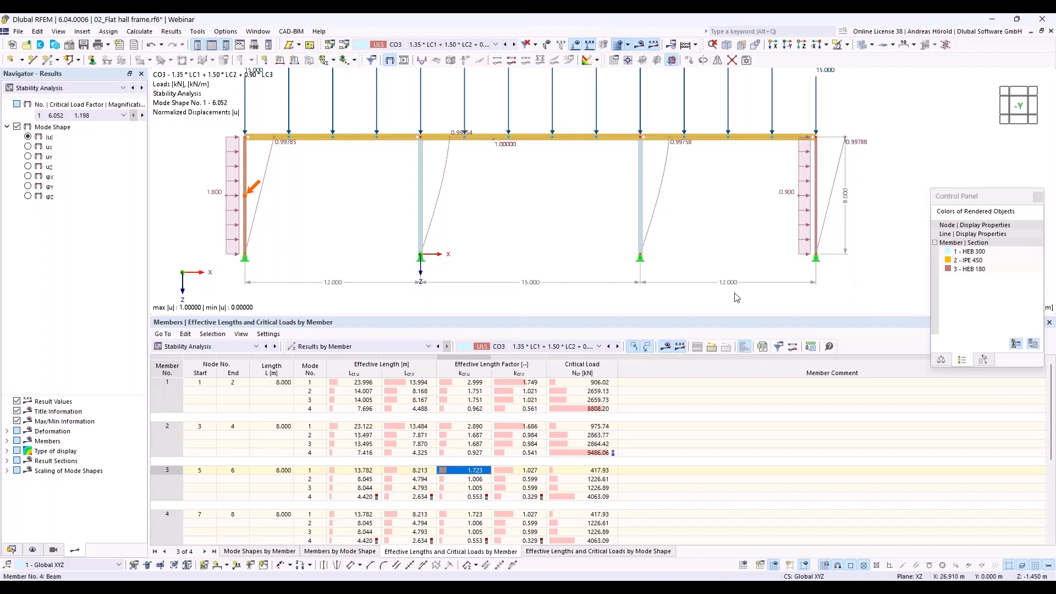
click(472, 516)
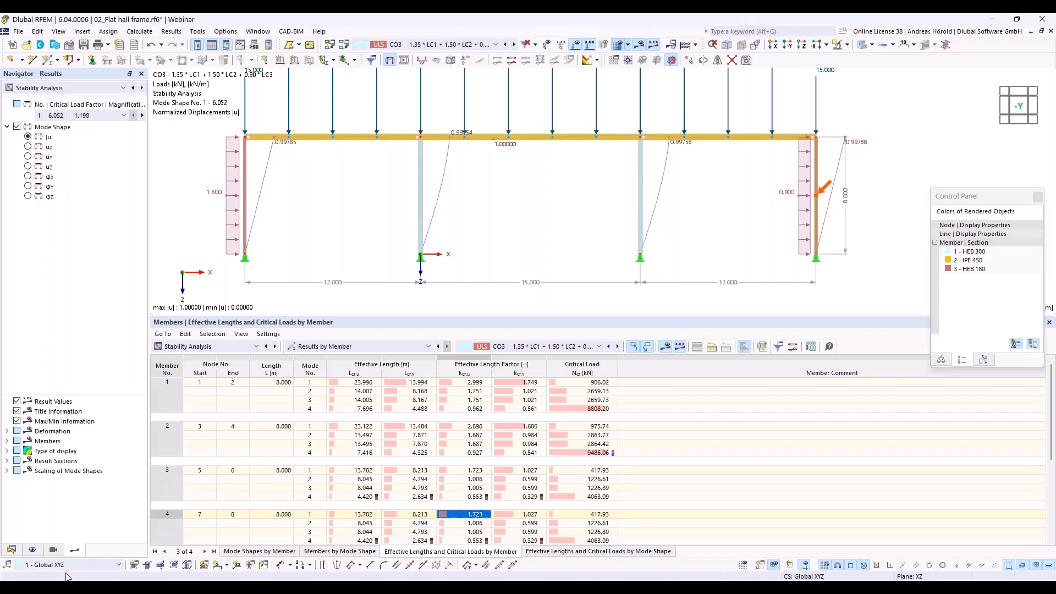
- Assign the second-order (P-Δ) load combination wizard SA2 to design situation DS1, review its settings and accept deleting the existing results
click(11, 549)
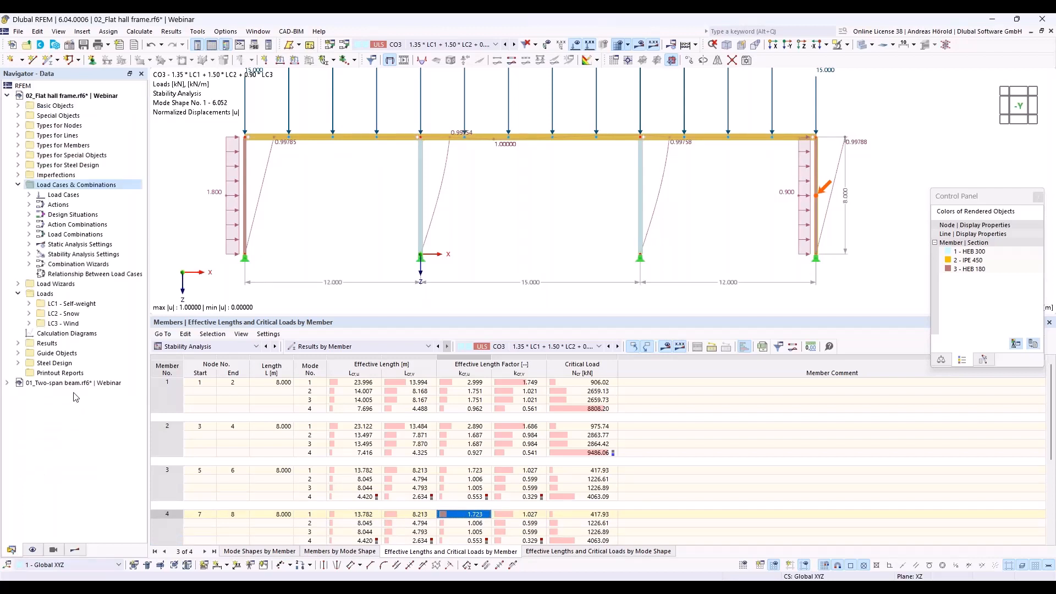
click(30, 215)
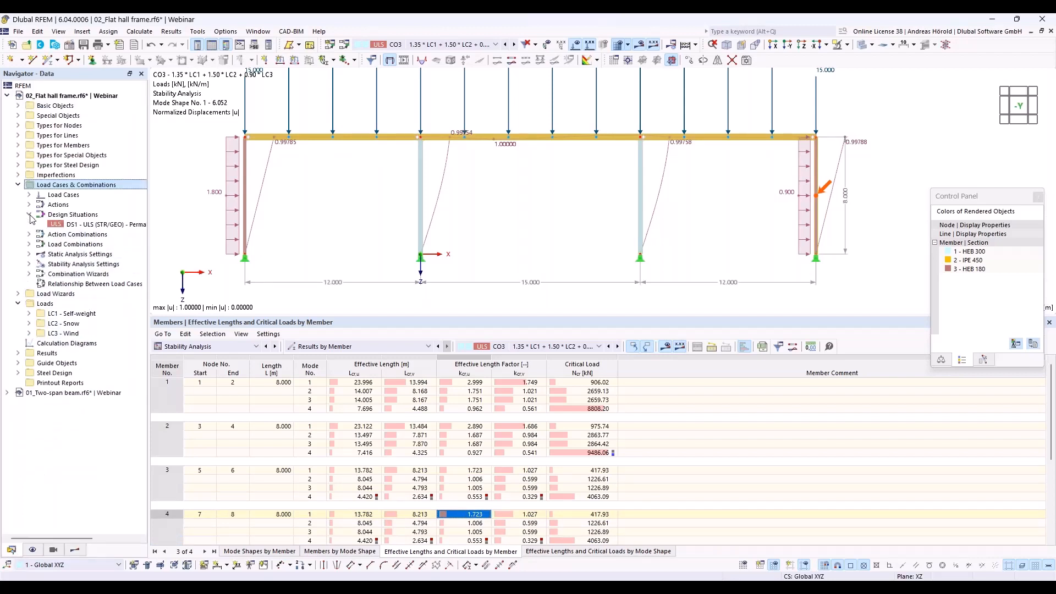
double_click(91, 224)
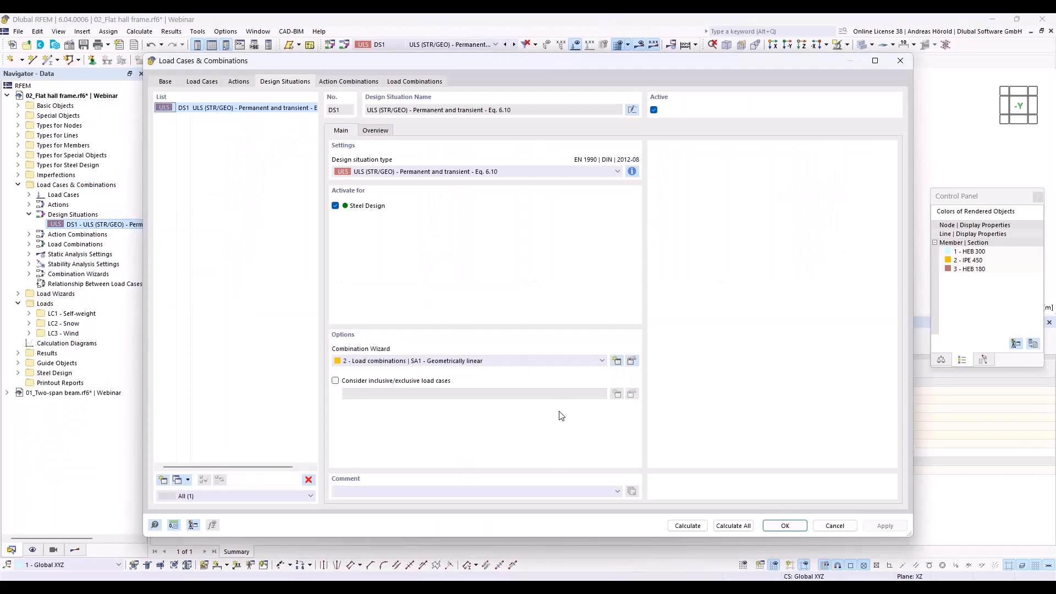
click(501, 363)
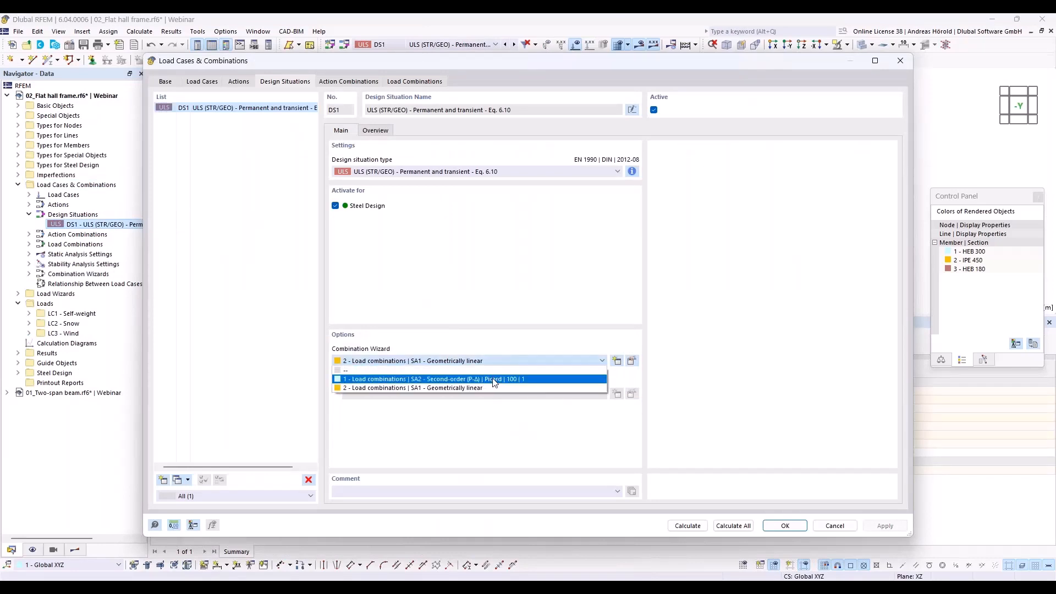
click(493, 380)
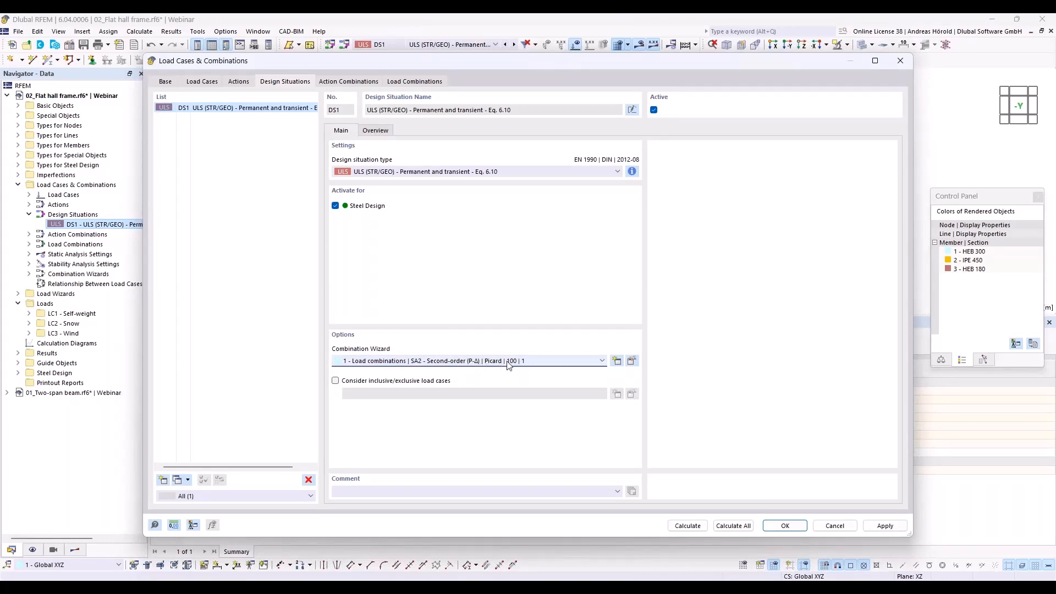
click(632, 361)
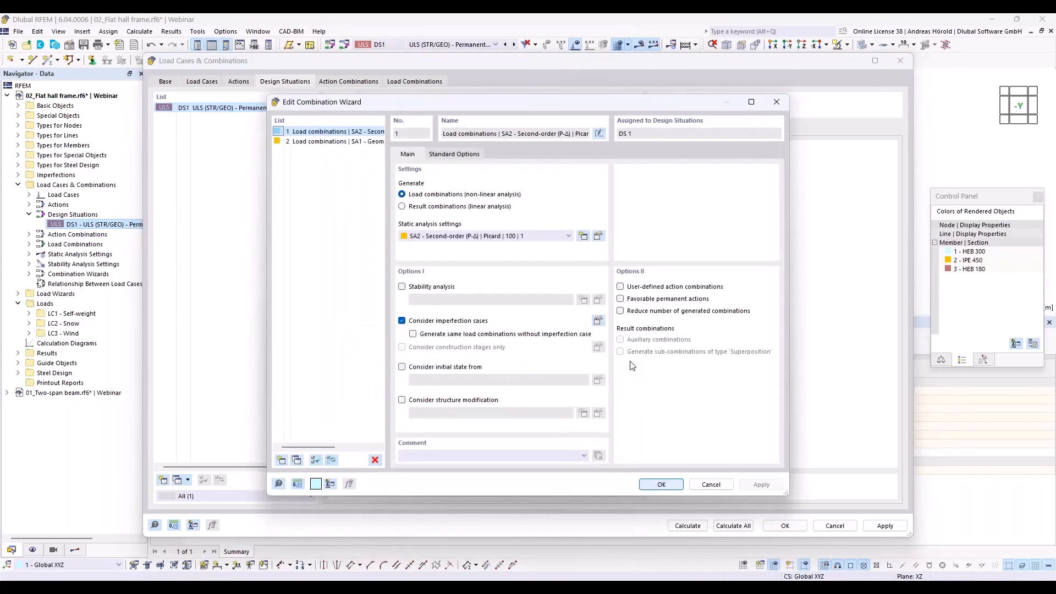
click(666, 484)
click(789, 526)
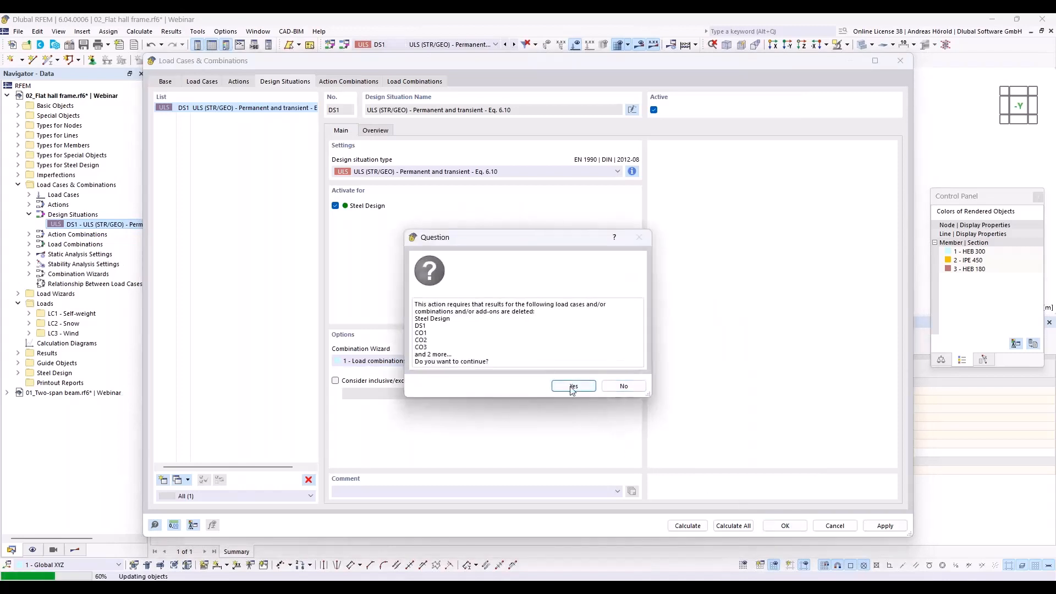
click(572, 387)
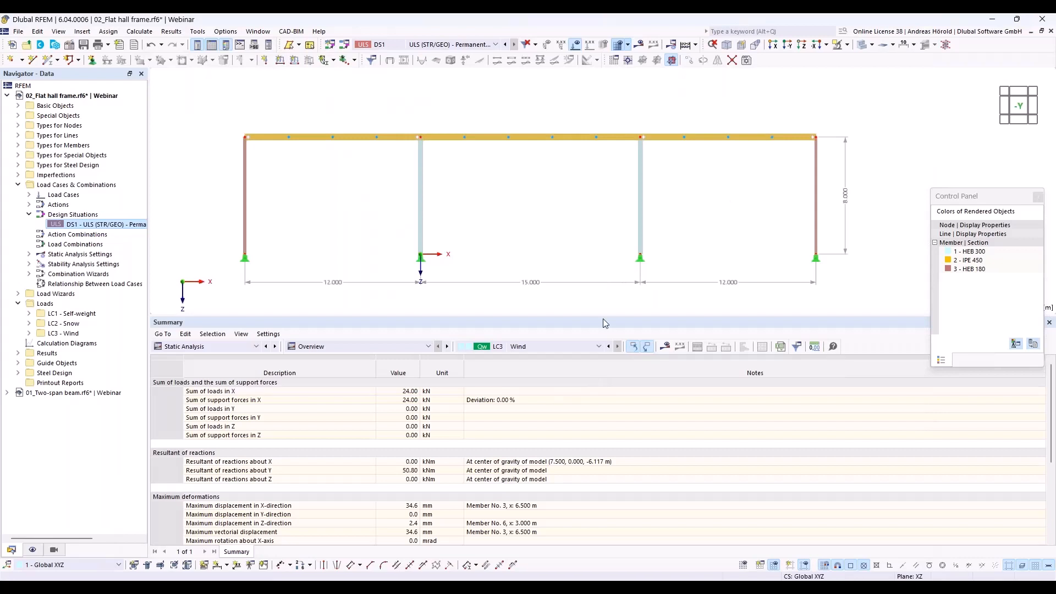
- Select the two inner HEB 300 columns and create a new steel design effective lengths definition for them
drag(609, 314, 602, 466)
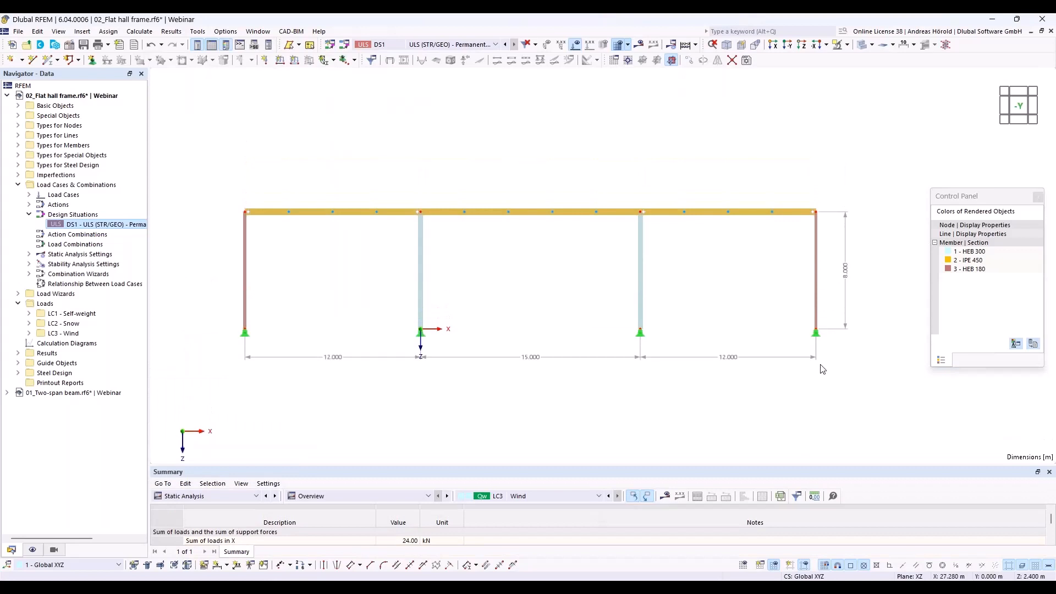
drag(672, 257, 297, 302)
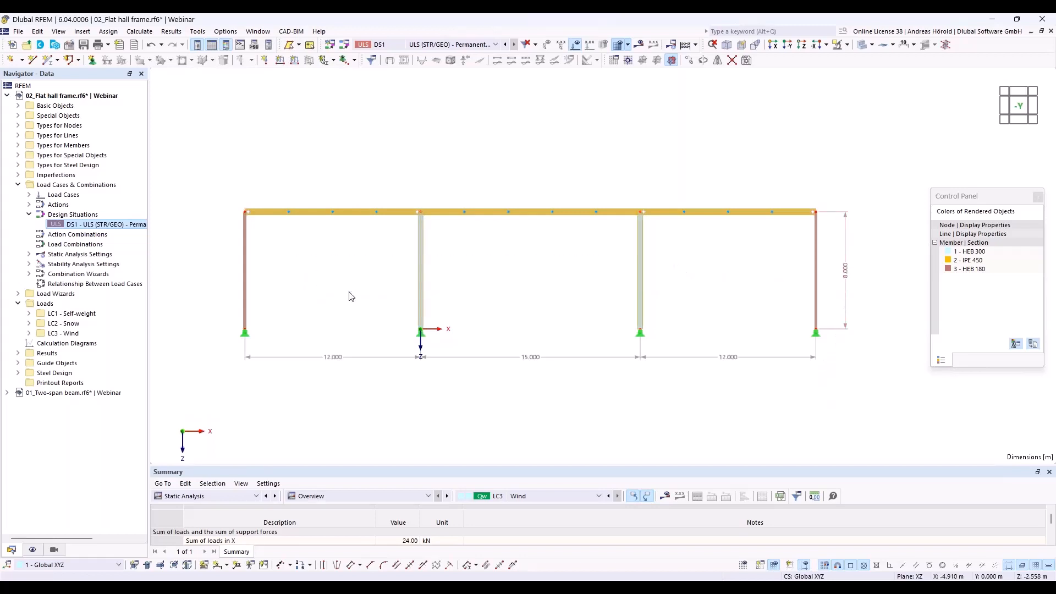
right_click(421, 276)
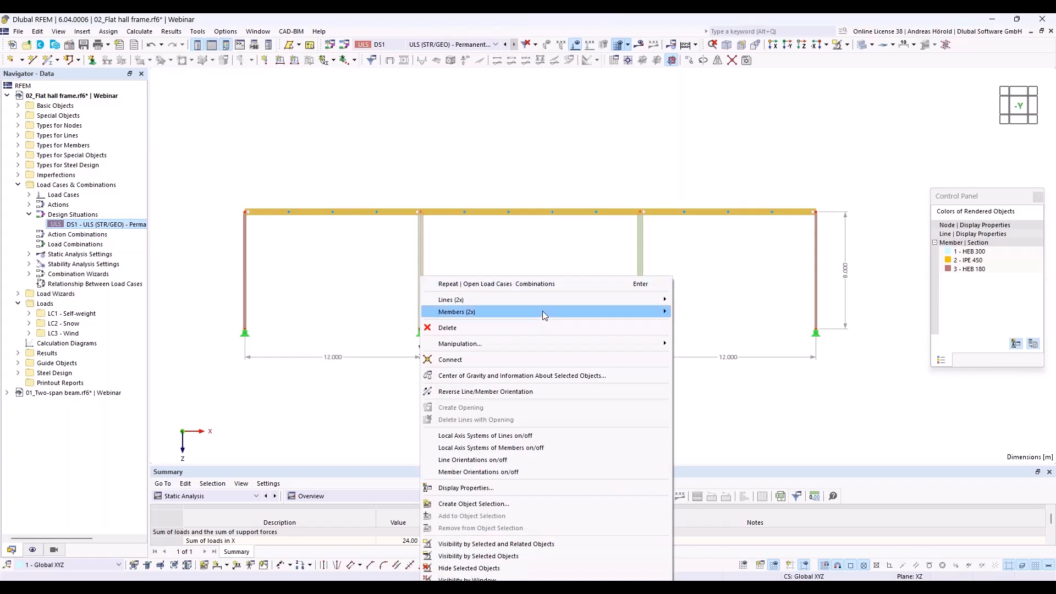
mouse_move(542, 311)
click(701, 312)
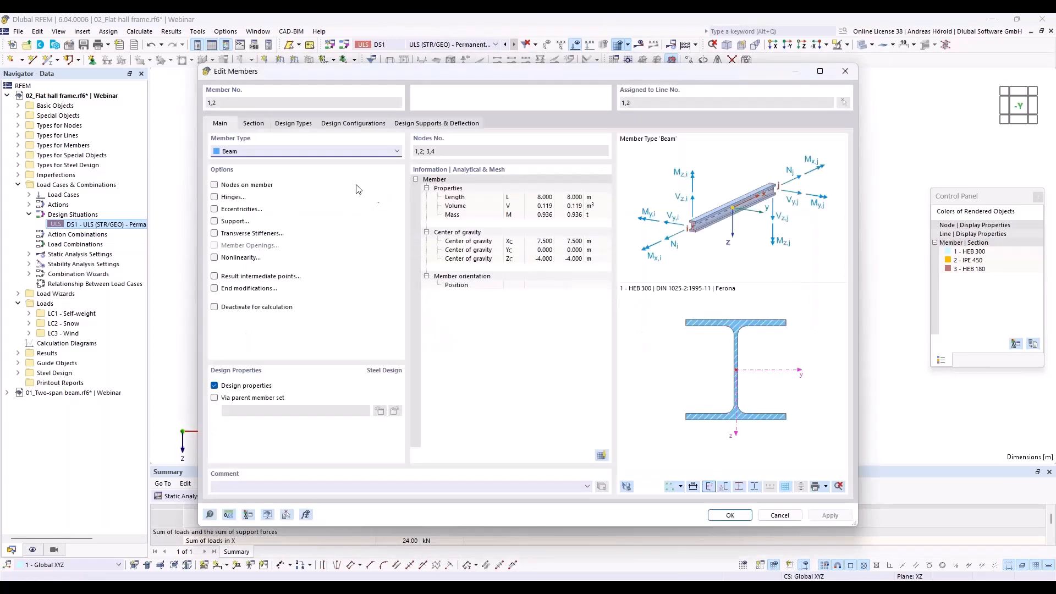
click(353, 123)
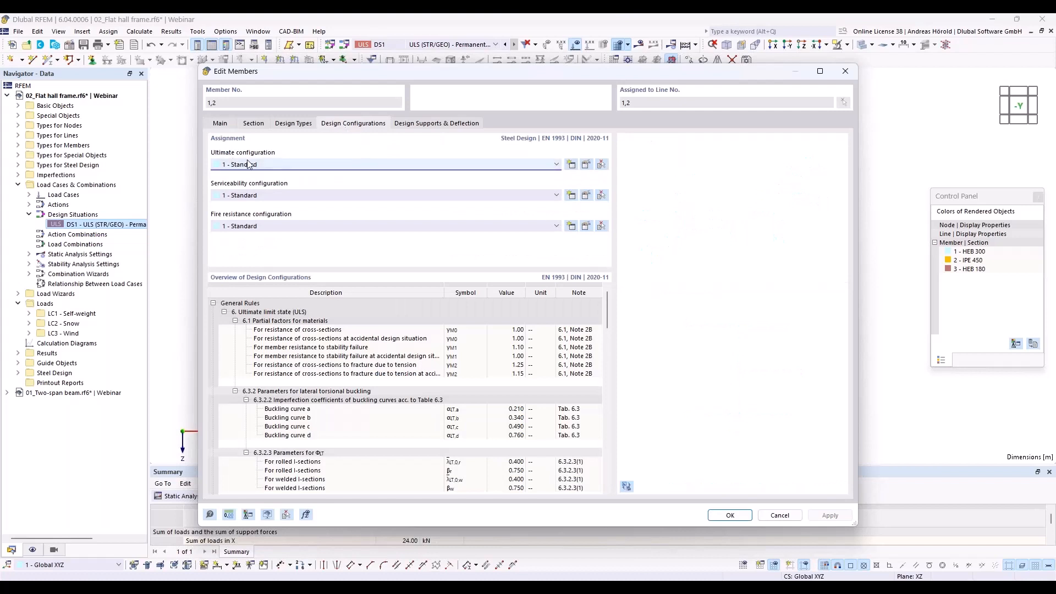
click(295, 124)
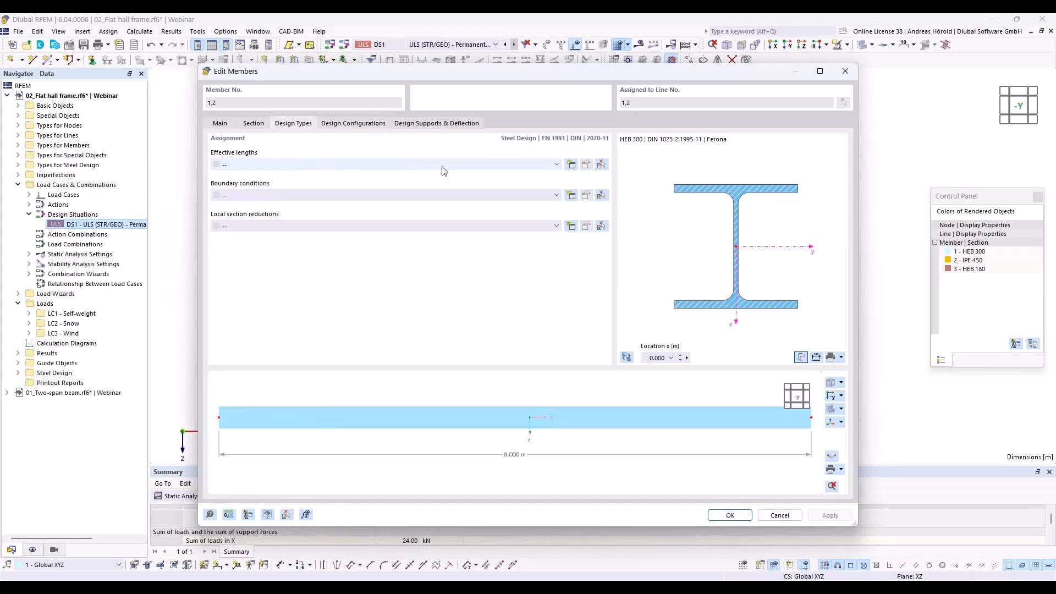
click(572, 165)
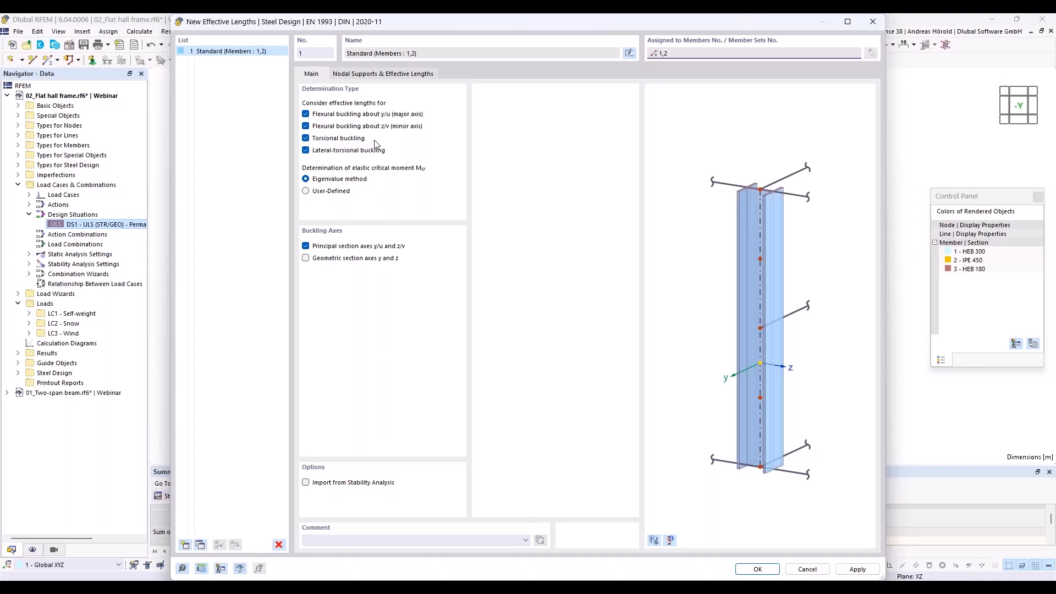
- Set the inner columns' major-axis effective length factor ky/u to 3.00 and apply the definition to both members
click(379, 76)
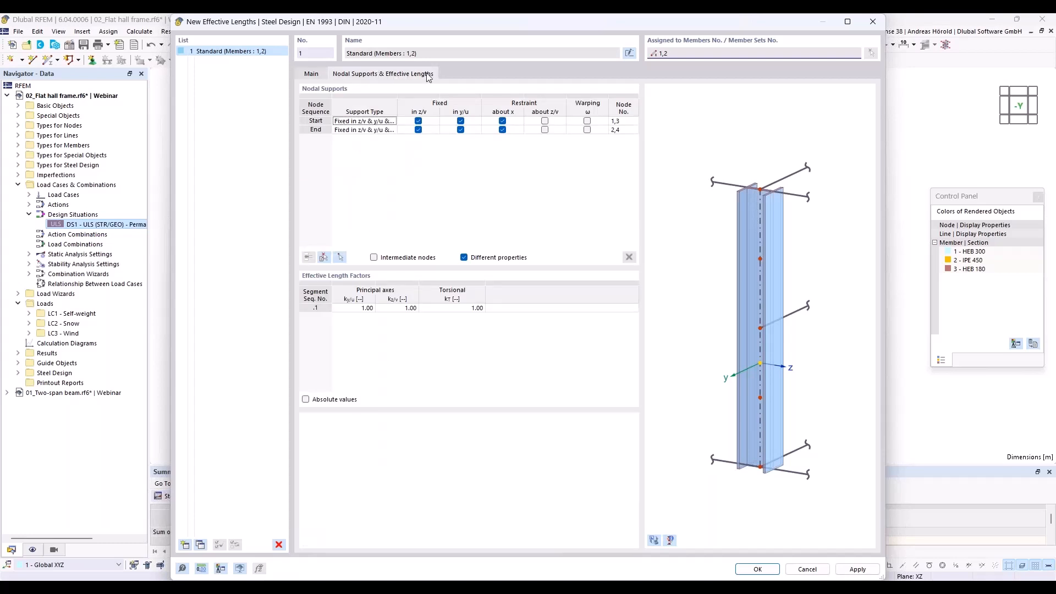
click(362, 309)
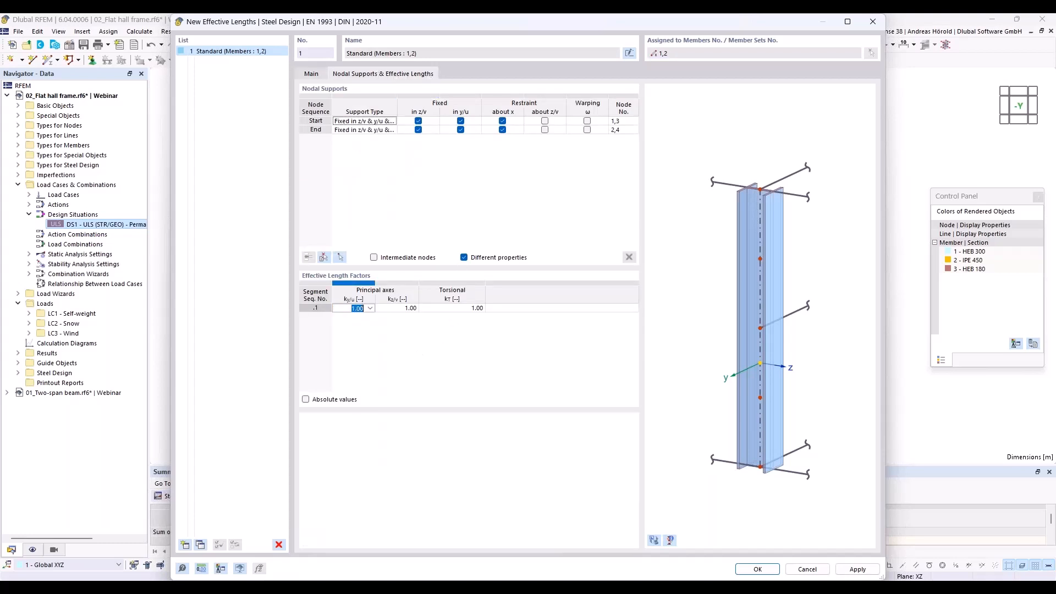
text(3)
click(758, 569)
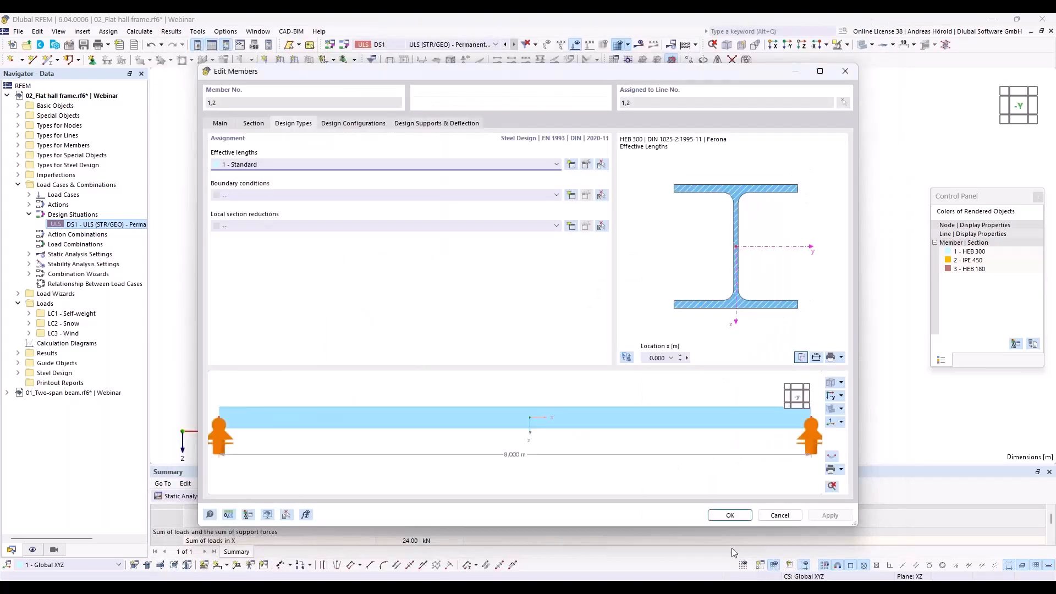
click(729, 515)
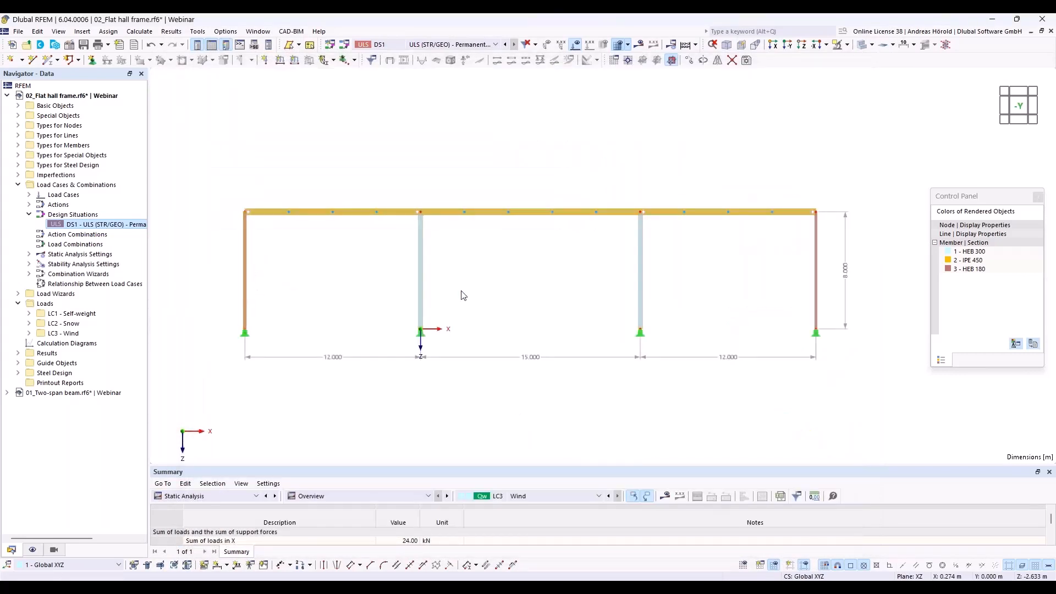
- Assign new effective lengths to the two outer HEB 180 columns with a major-axis factor ky/u of 1.72
right_click(816, 275)
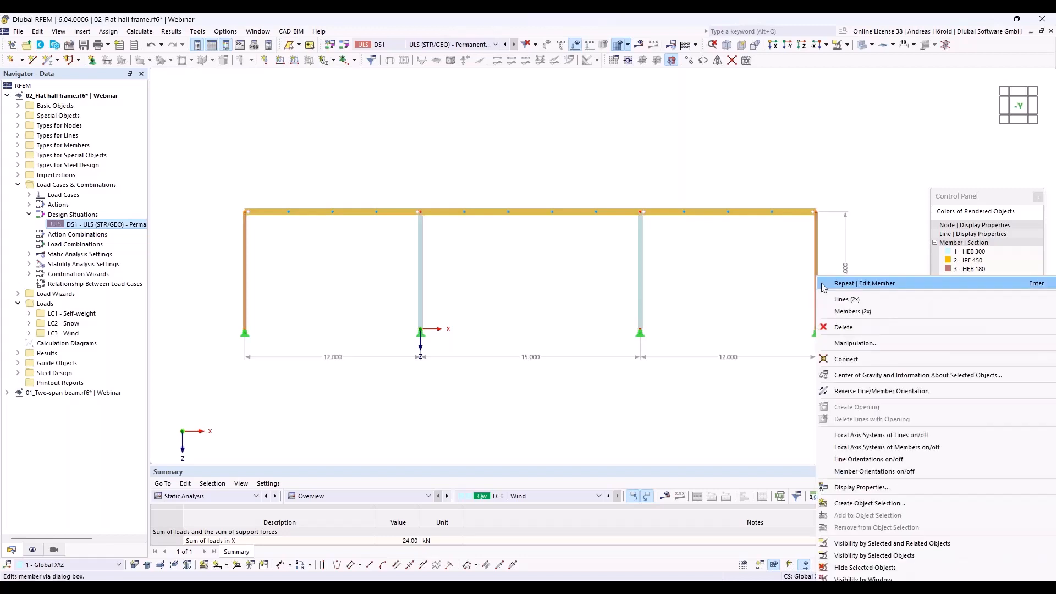
mouse_move(841, 312)
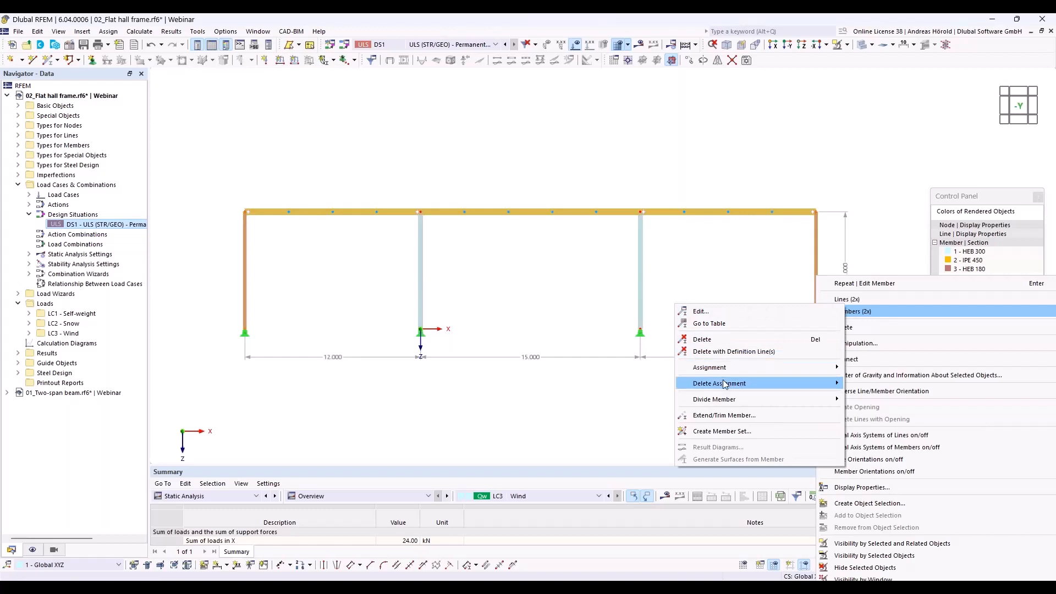
click(754, 311)
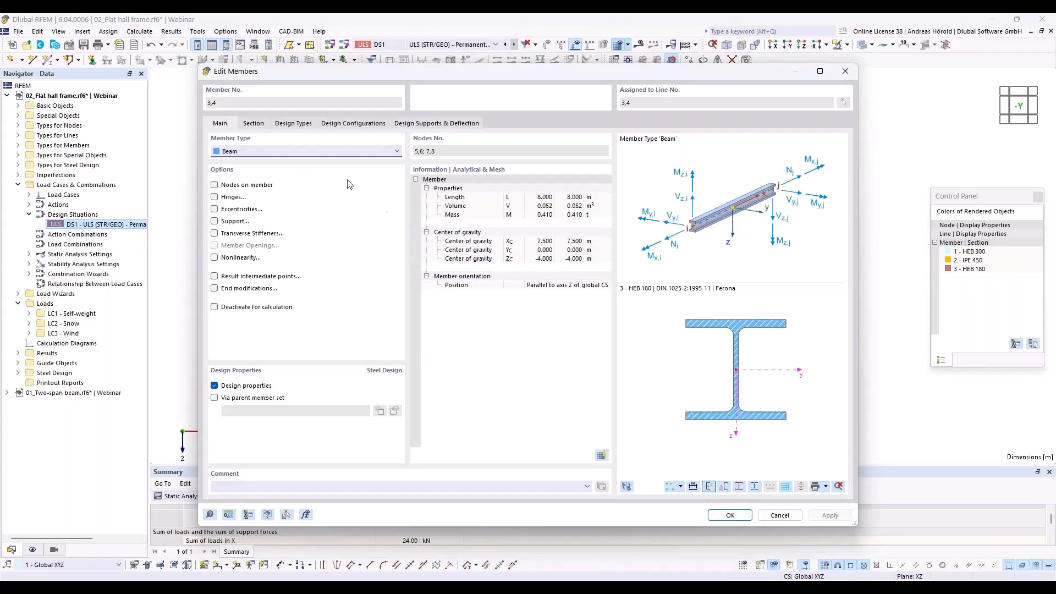
click(292, 125)
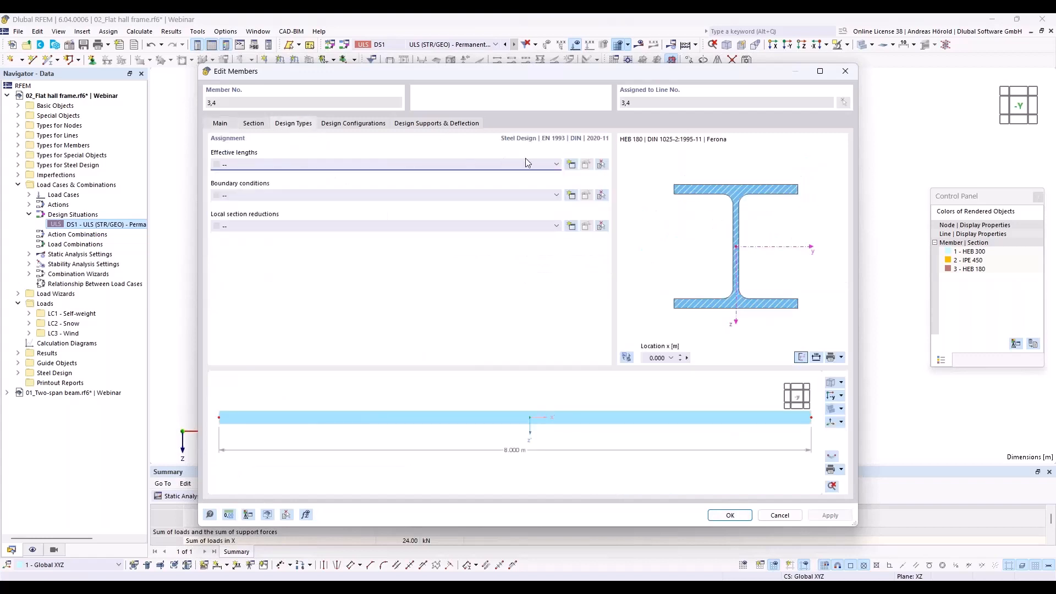
click(571, 164)
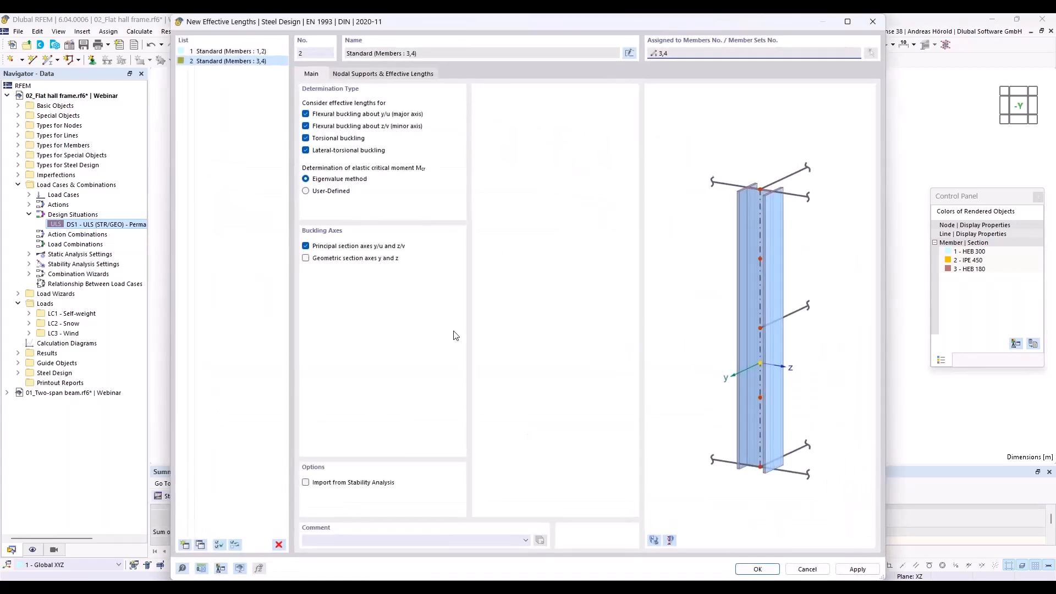
click(370, 77)
click(359, 308)
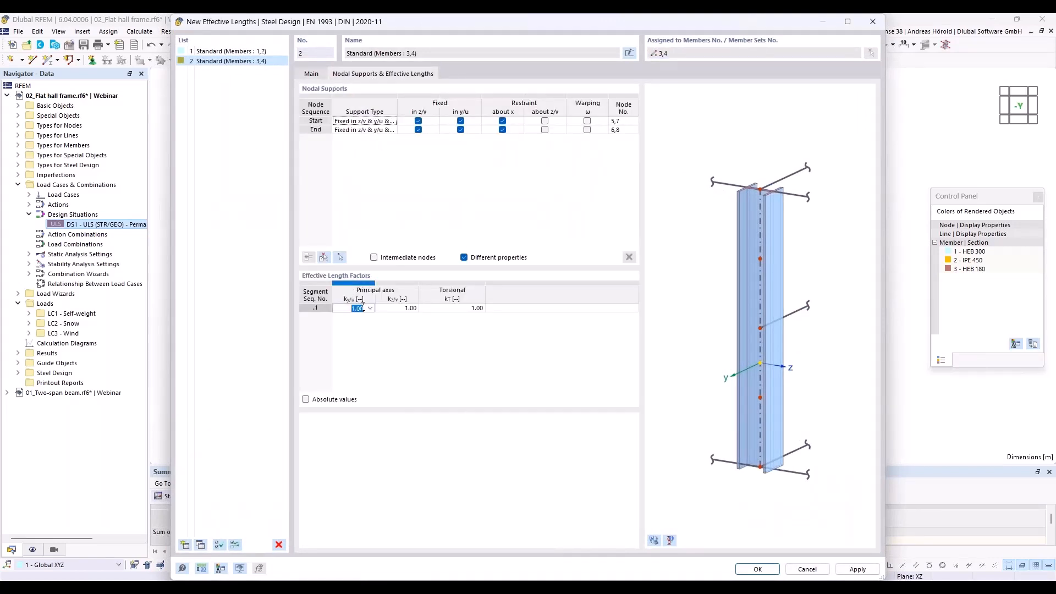
text(1)
click(754, 571)
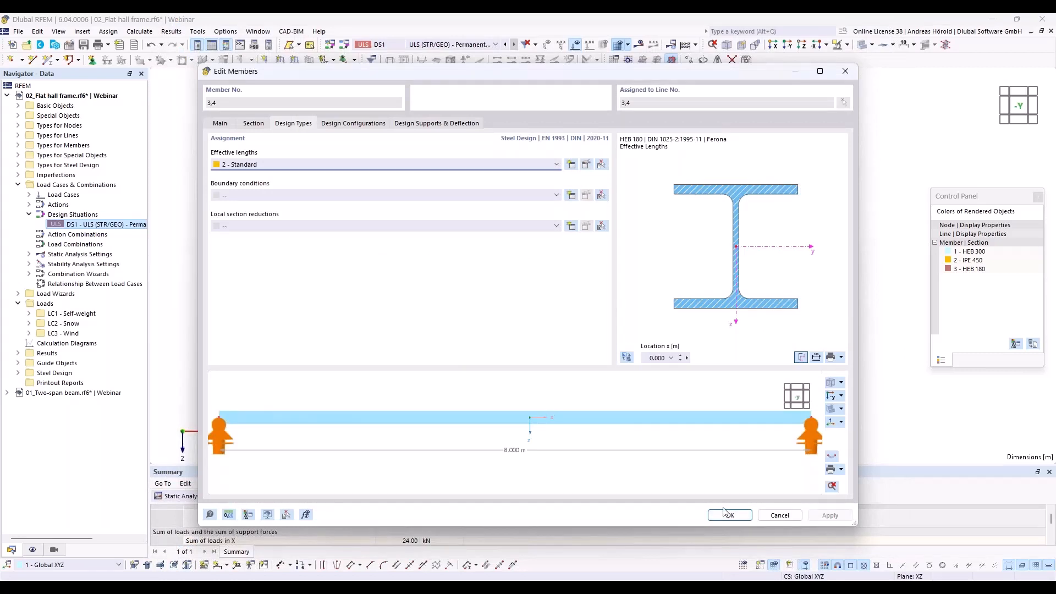
click(727, 513)
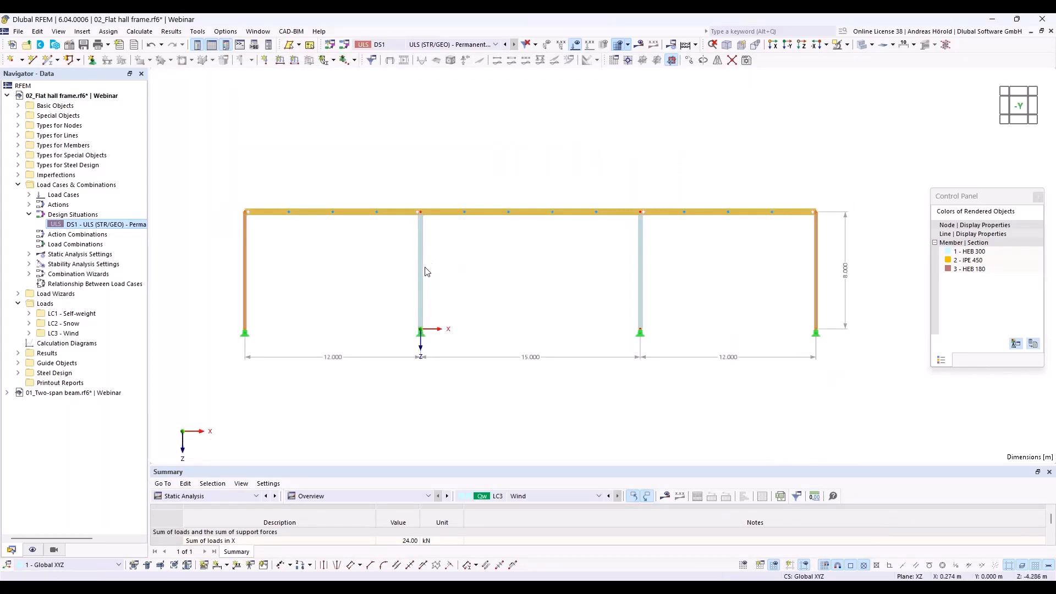
- Turn on the display of member effective lengths for steel design in the model view
click(32, 550)
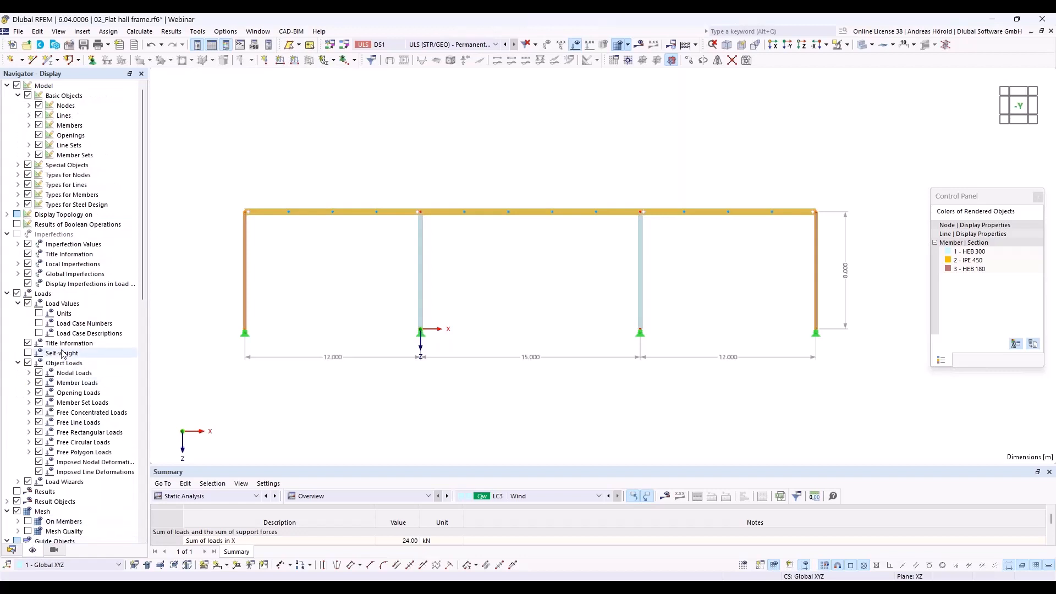
click(18, 205)
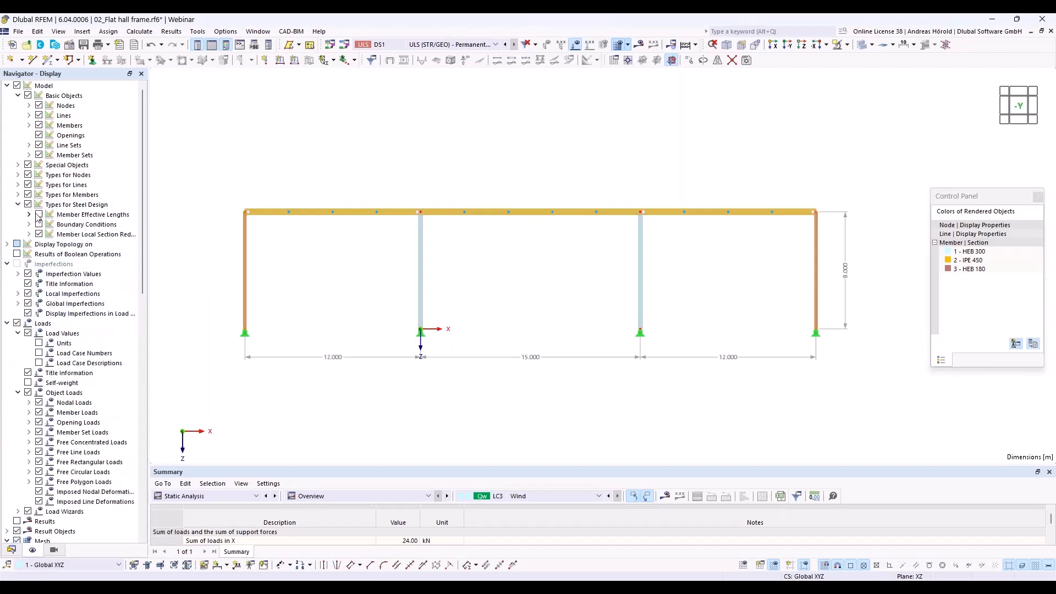
click(39, 215)
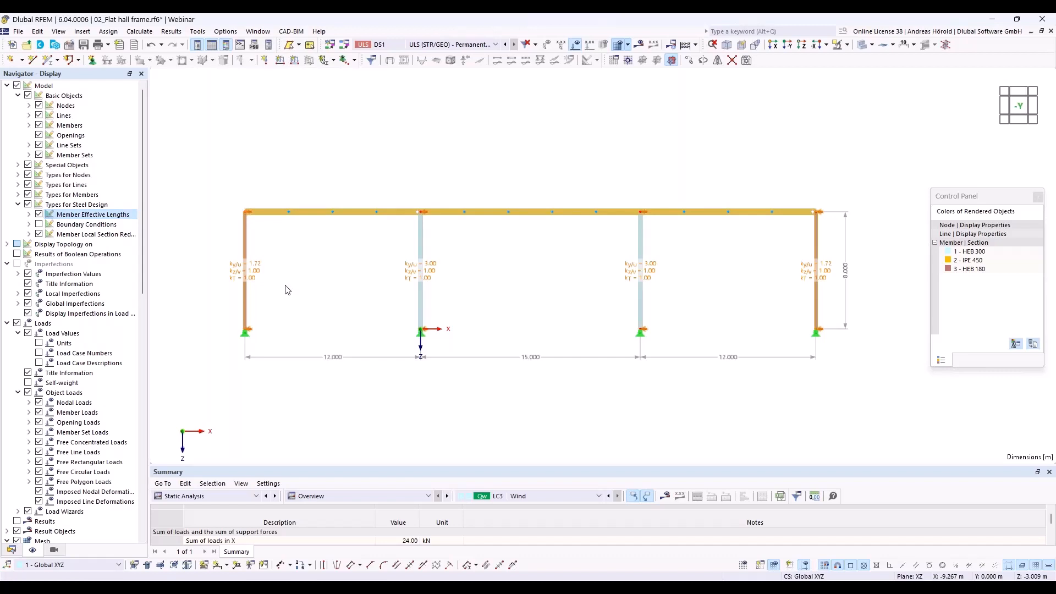
- Edit the 15 m middle IPE 450 roof beam and create a new steel design effective lengths definition for it
right_click(491, 213)
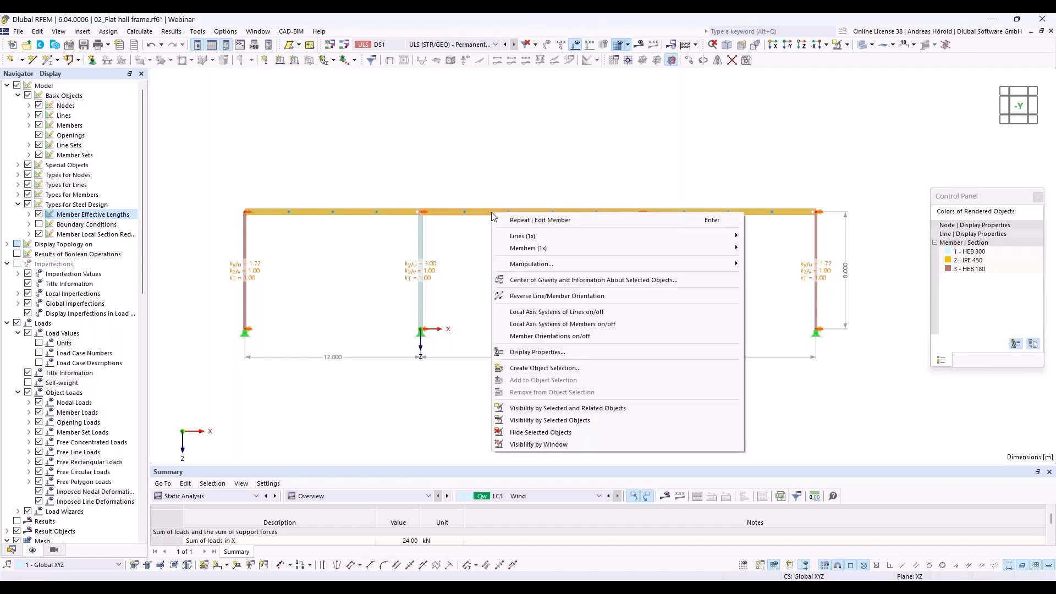
mouse_move(569, 247)
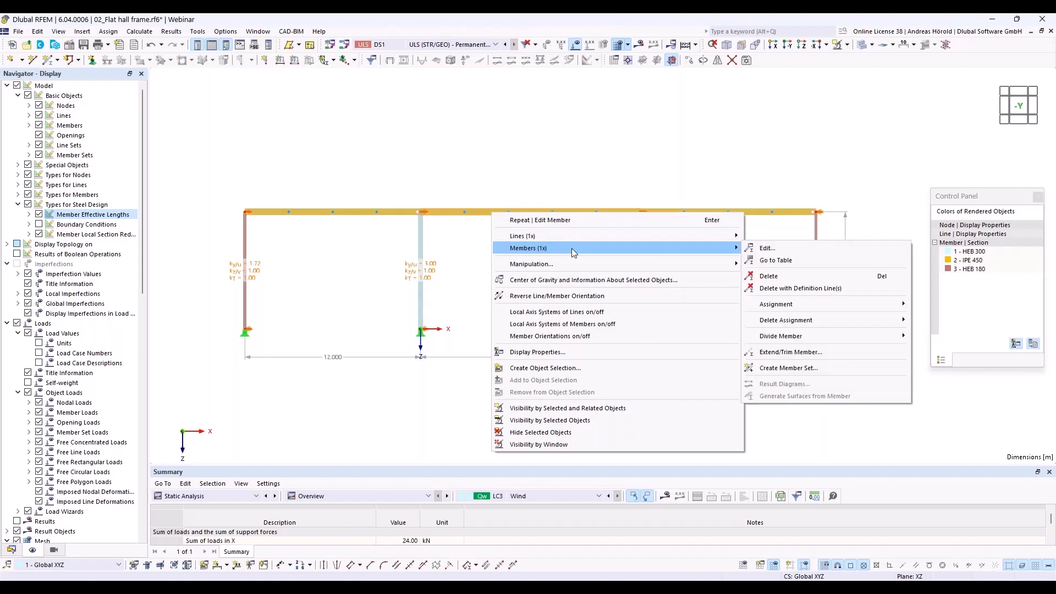
click(765, 248)
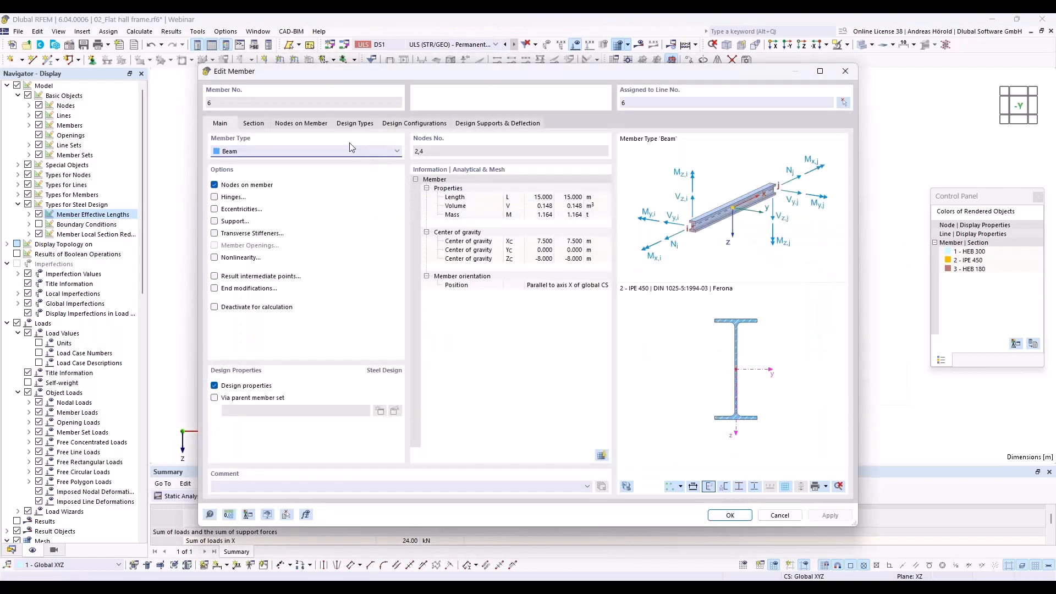
click(346, 123)
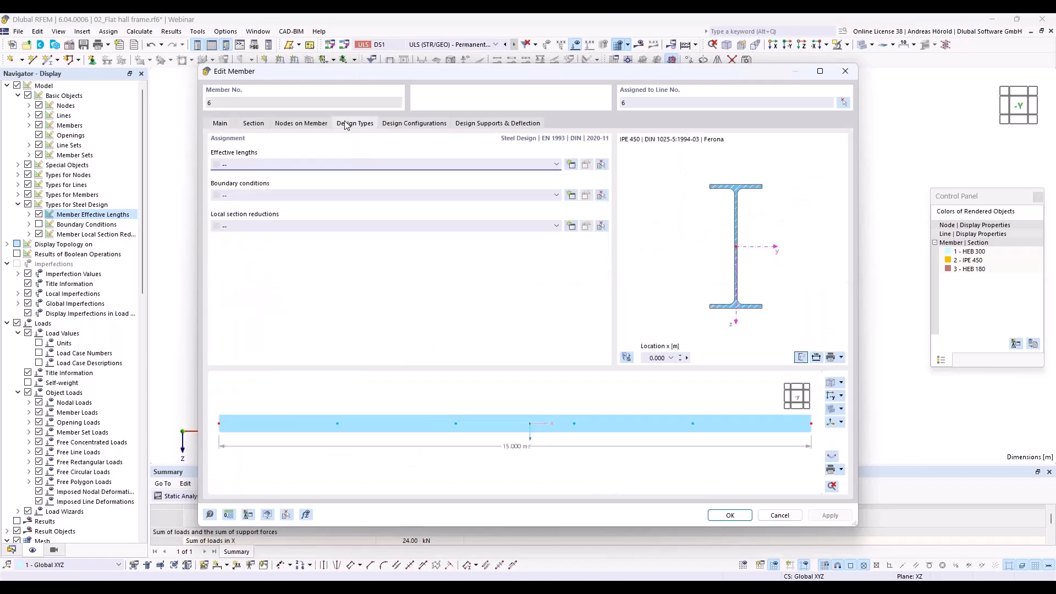
click(571, 165)
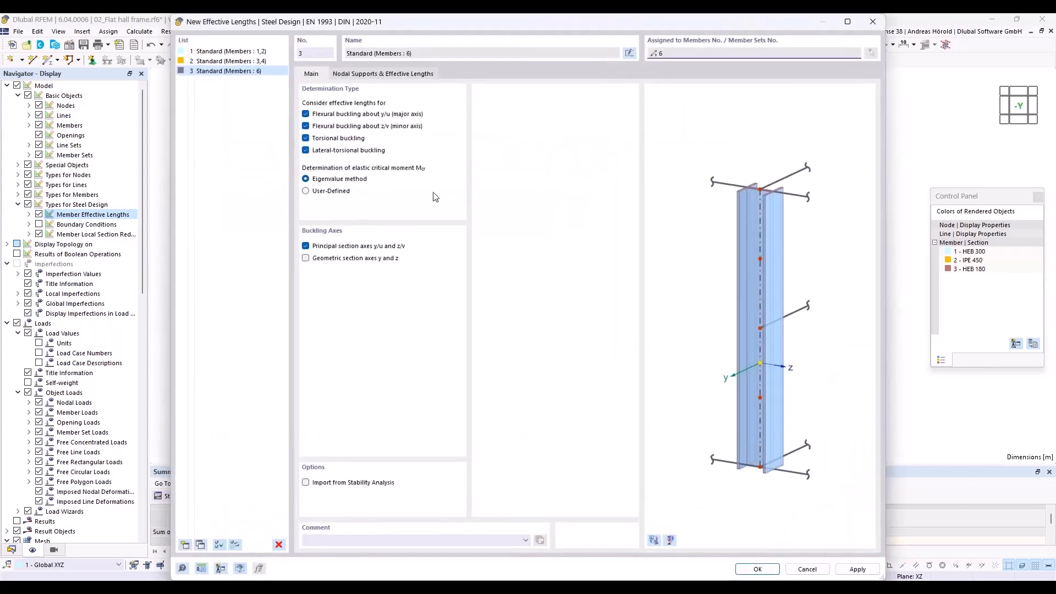
- Add the middle beam's intermediate nodes as nodal supports by picking the member and fix all four in y/u
click(362, 74)
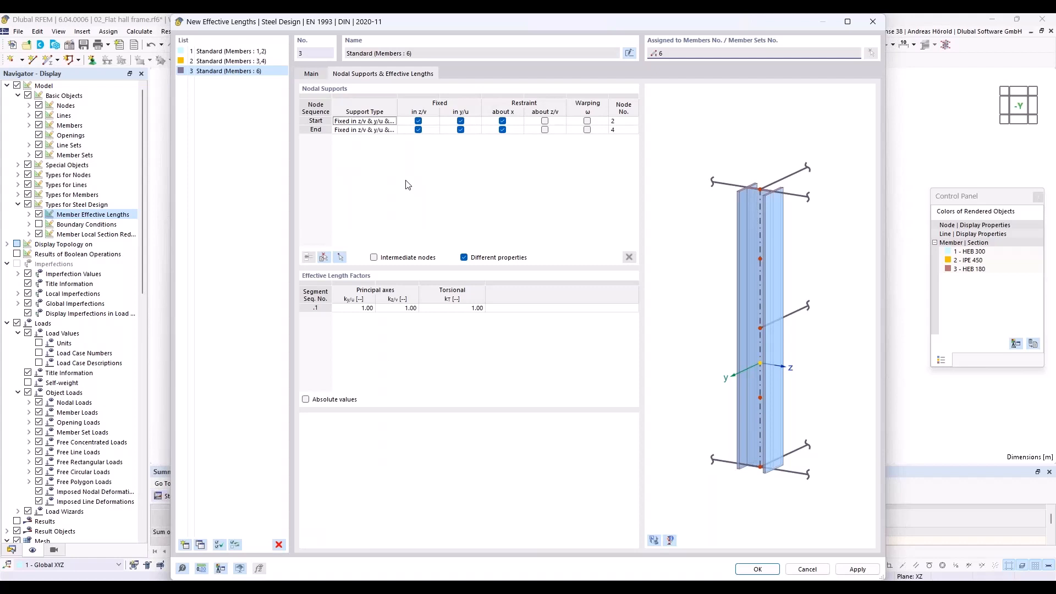
click(324, 258)
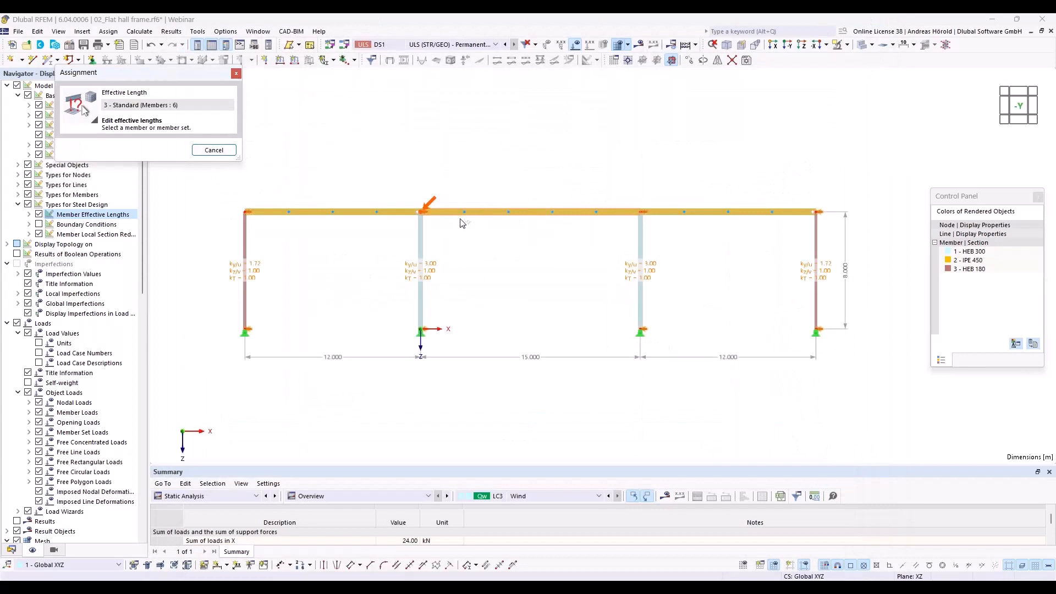
click(531, 211)
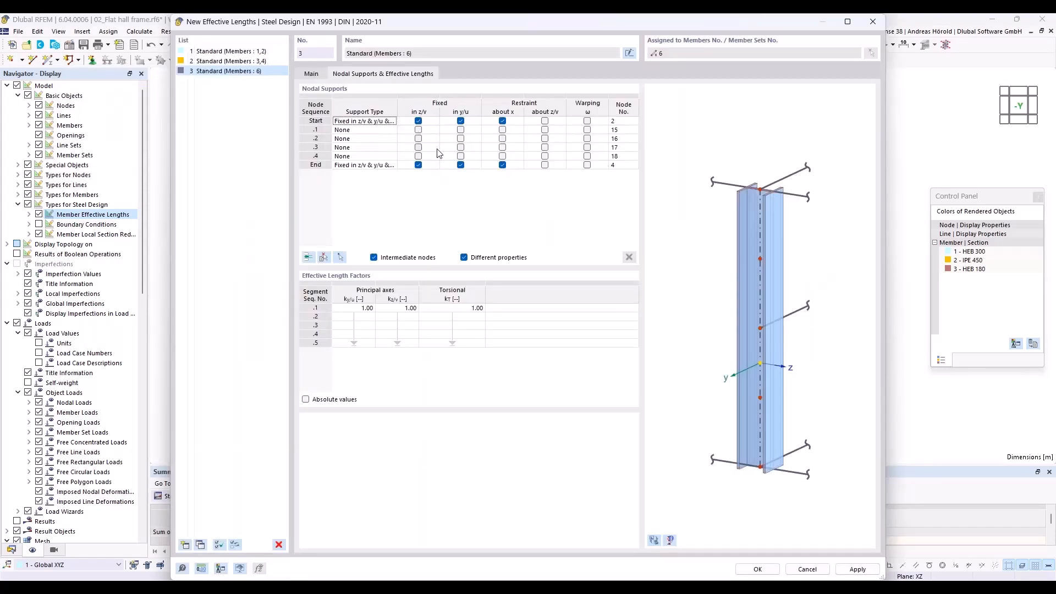
click(461, 130)
click(461, 138)
click(460, 148)
click(461, 156)
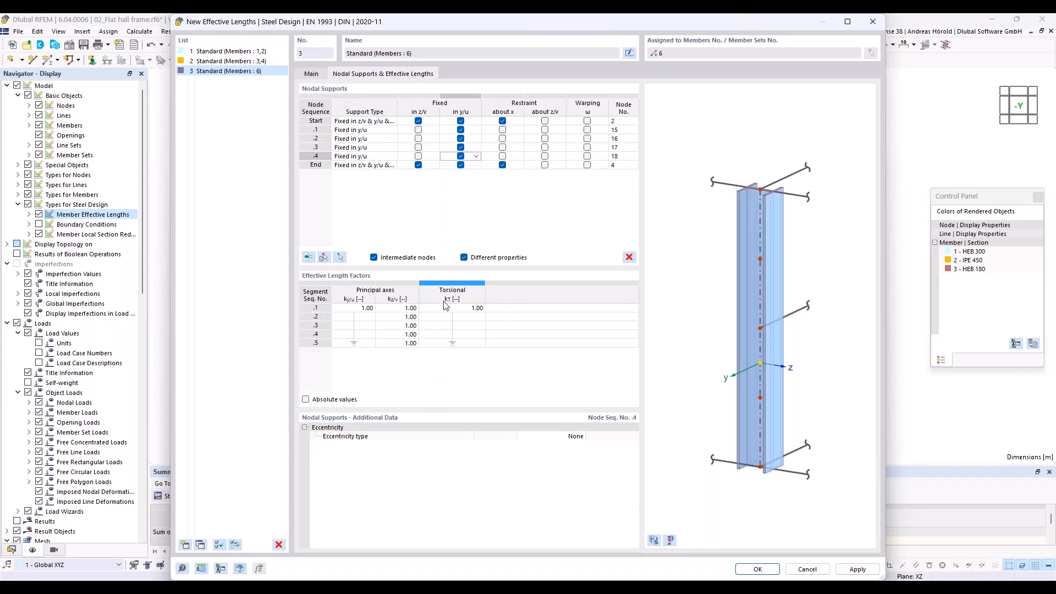
- Set the eccentricity type of the four intermediate supports to At upper flange and apply the definition to the middle beam
click(476, 132)
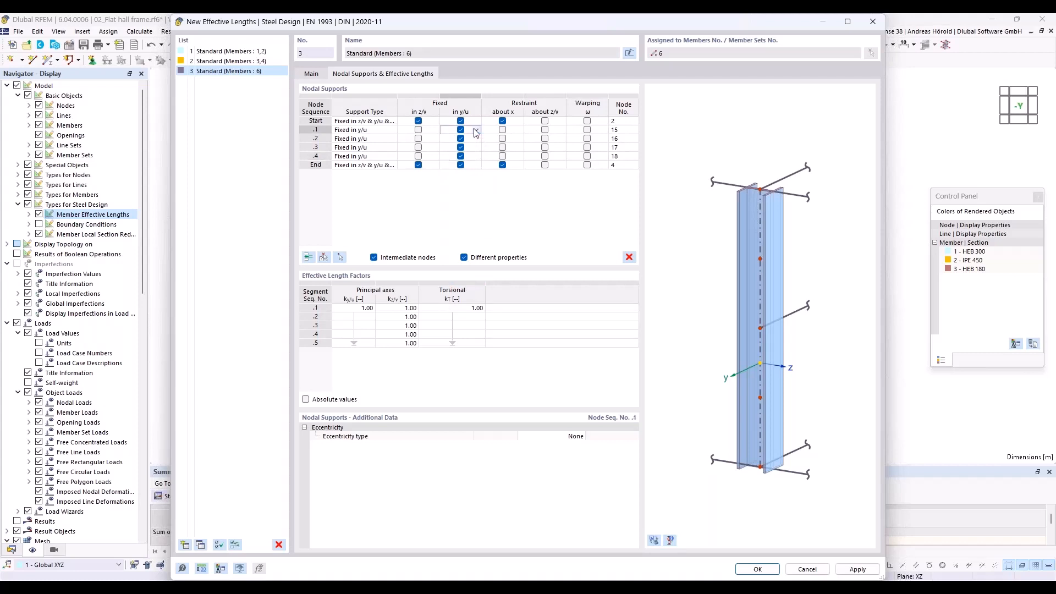
shift+click(477, 157)
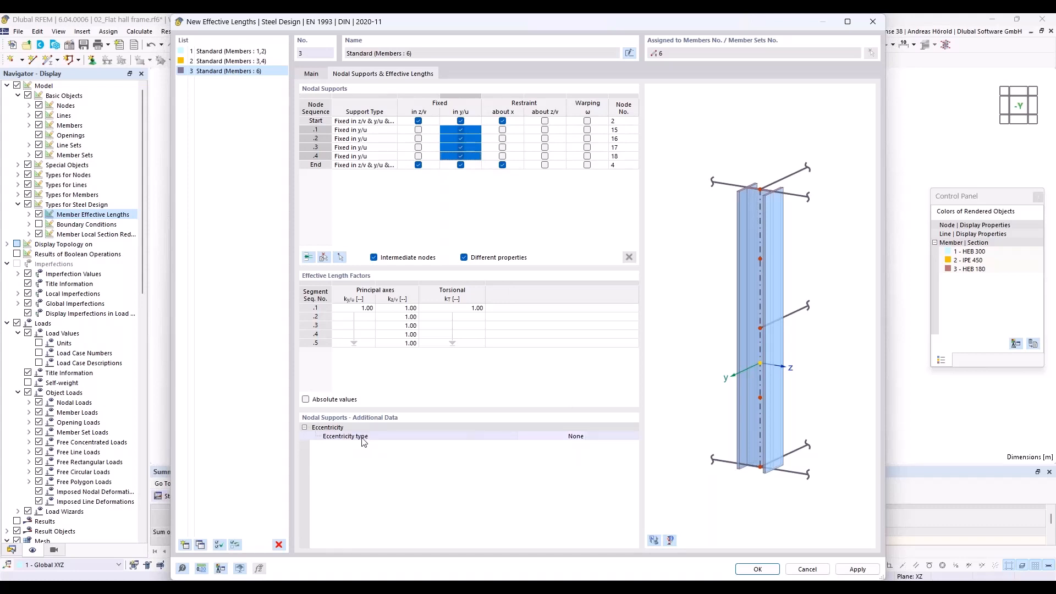
click(568, 441)
click(580, 435)
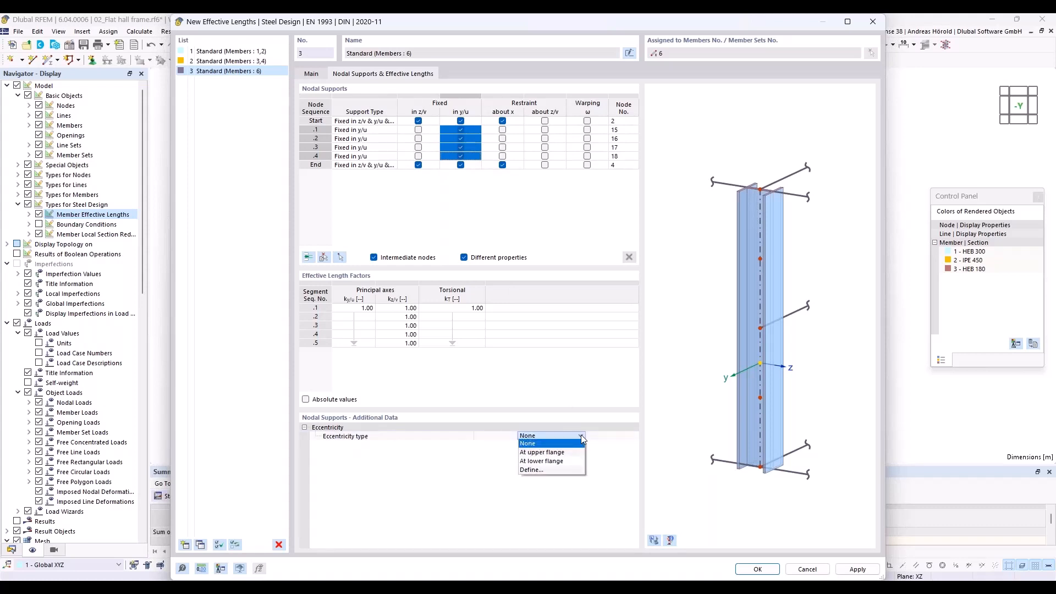
click(572, 453)
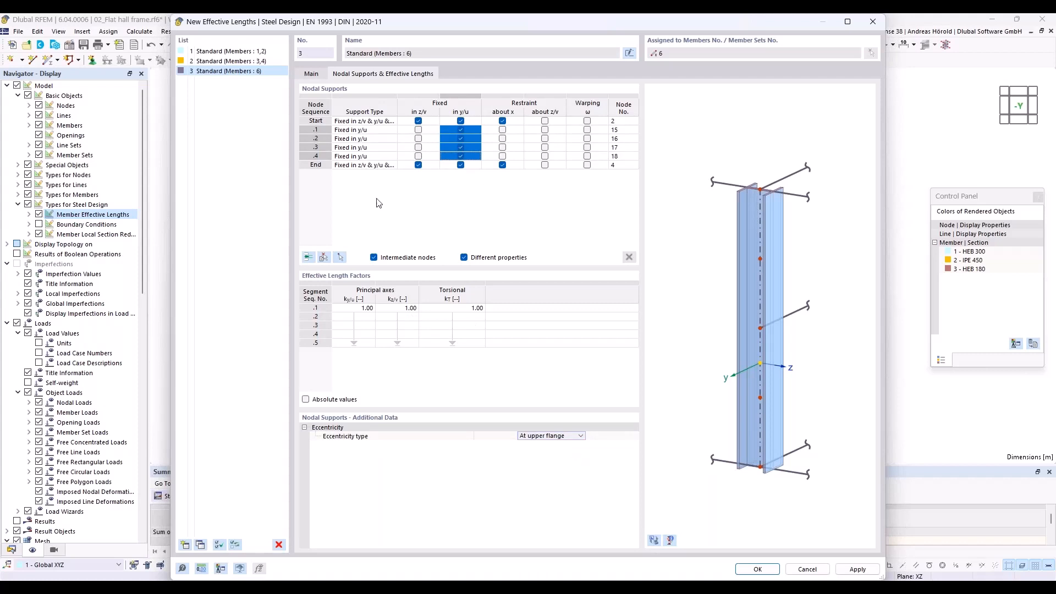
click(756, 570)
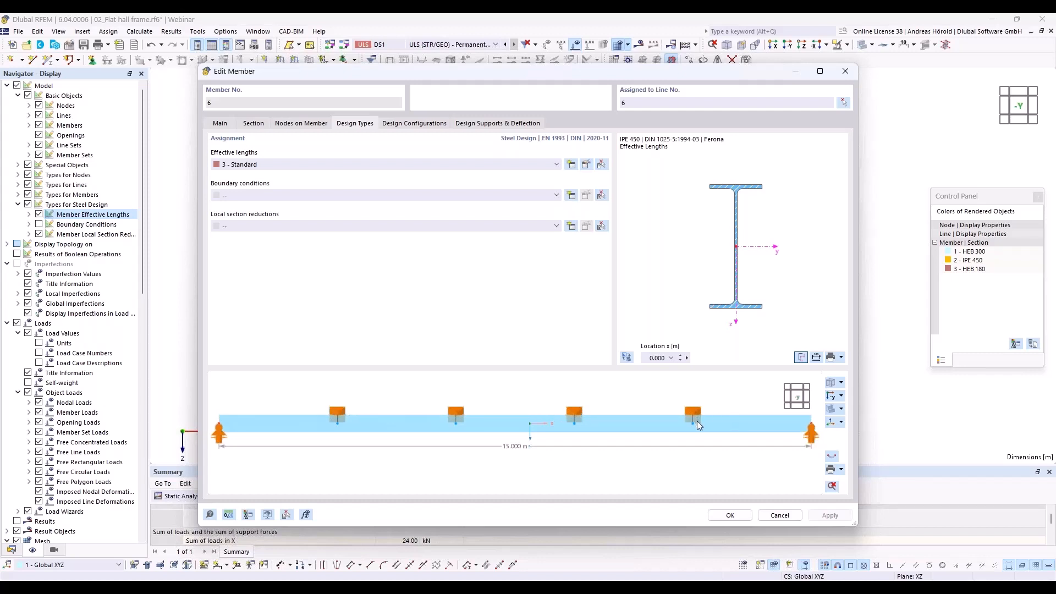
mouse_move(527, 389)
ctrl+middle_down()
mouse_move(472, 426)
mouse_move(512, 396)
ctrl+middle_up()
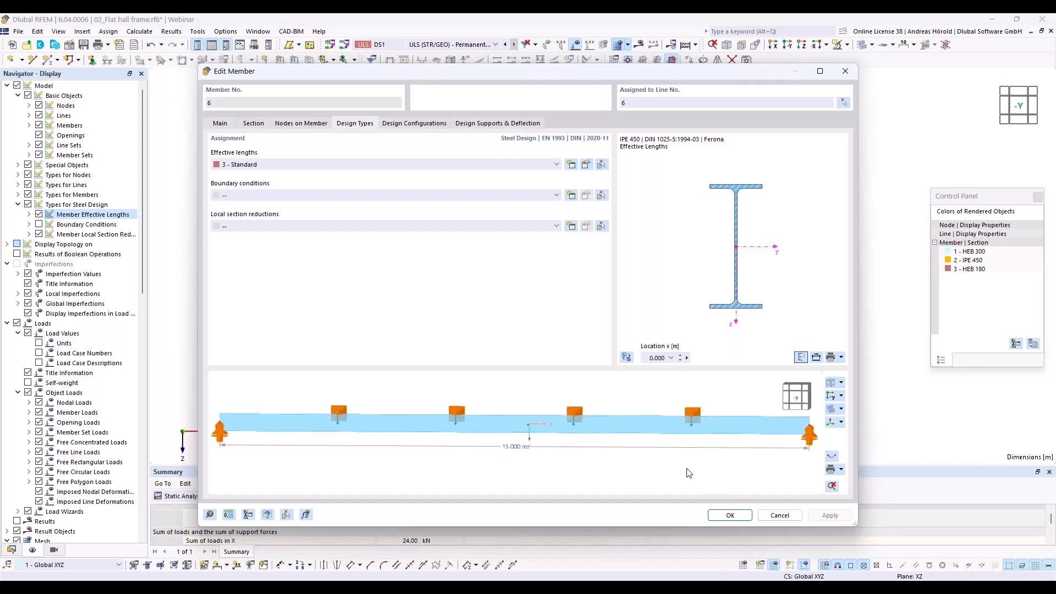
click(730, 515)
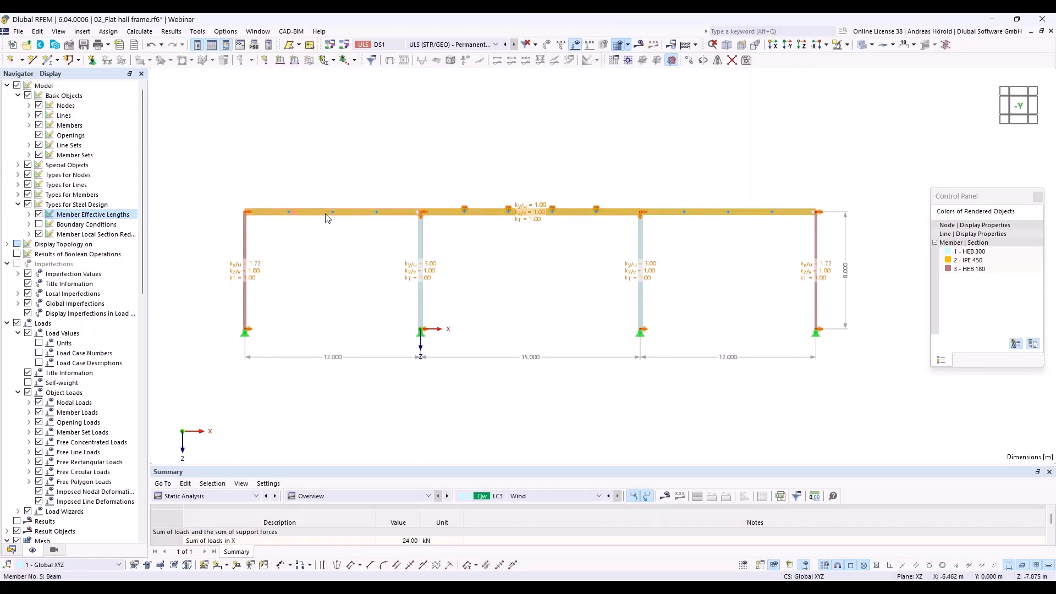
- Assign the existing effective lengths definition 3 - Standard to both outer 12 m roof beams
drag(366, 191, 314, 277)
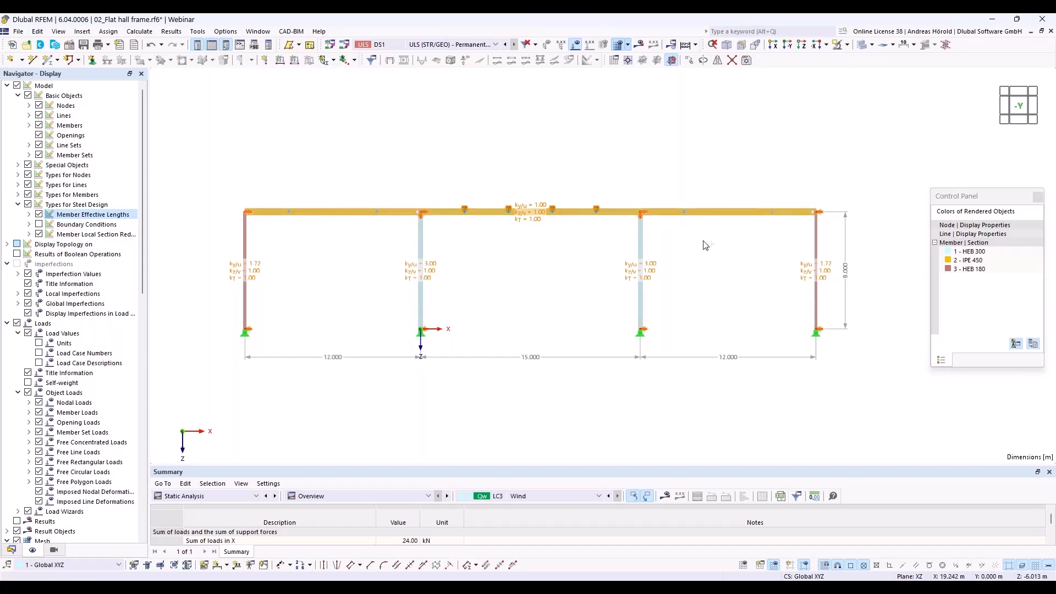
right_click(718, 213)
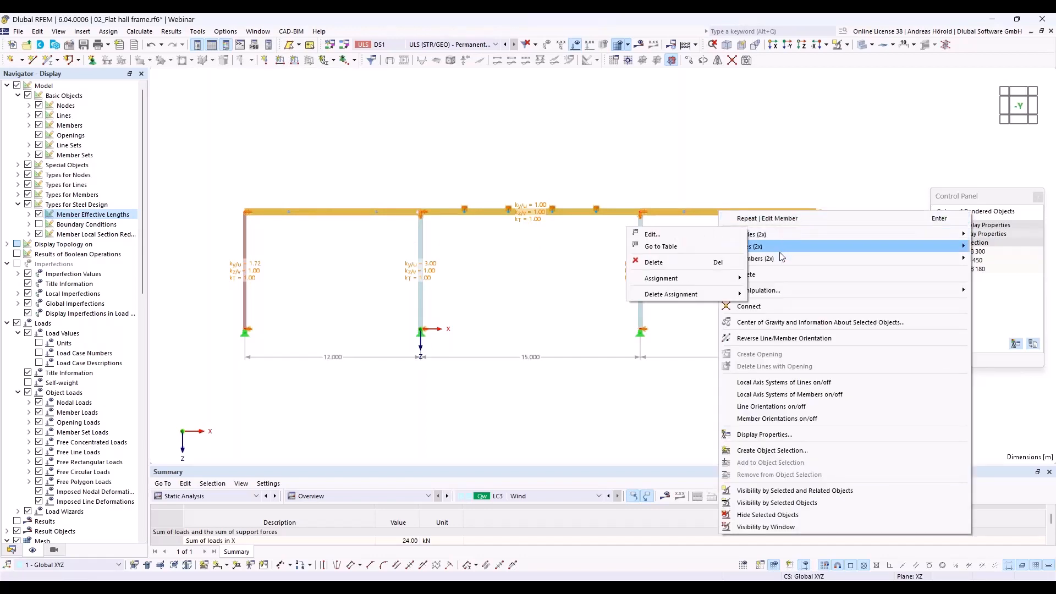
mouse_move(780, 258)
click(632, 259)
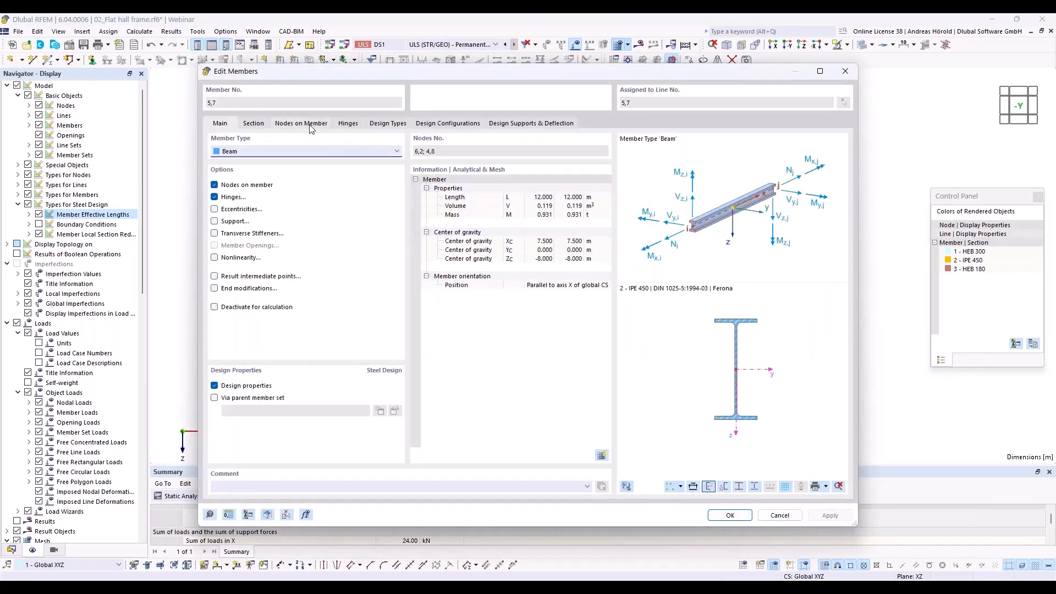
click(387, 124)
click(348, 164)
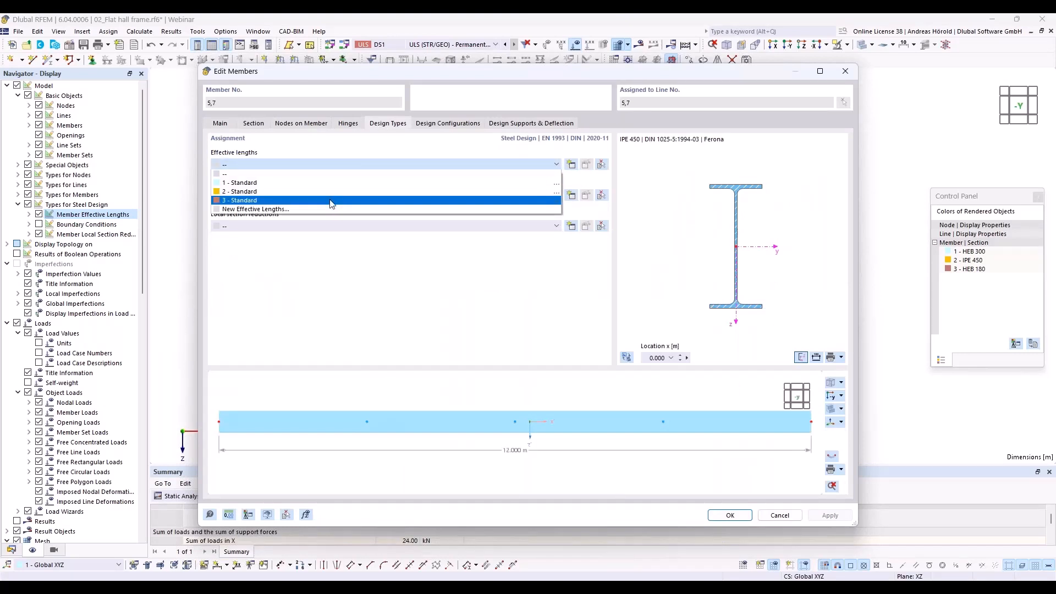
click(331, 201)
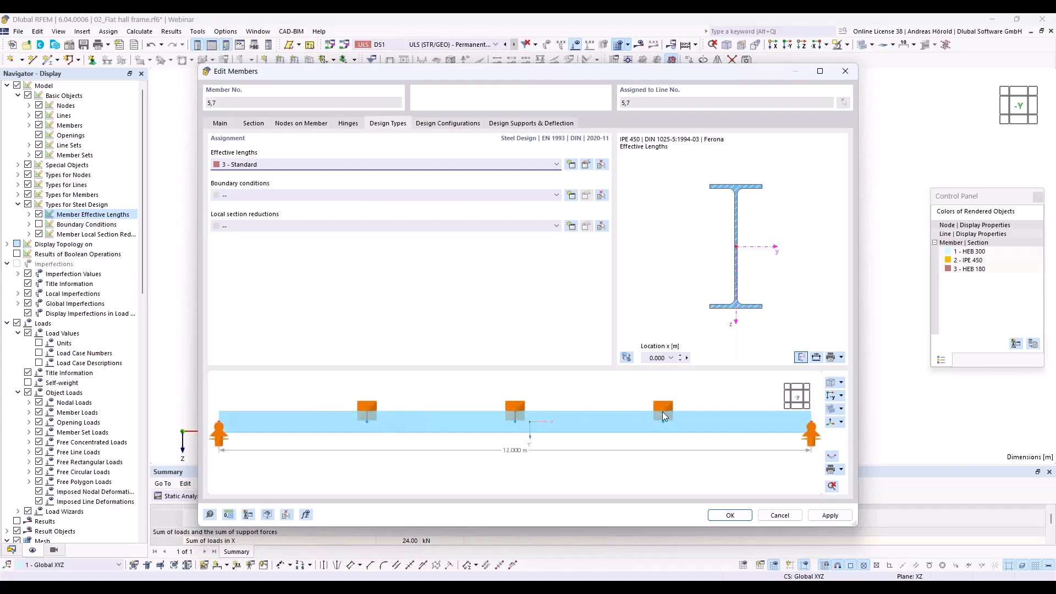
click(730, 515)
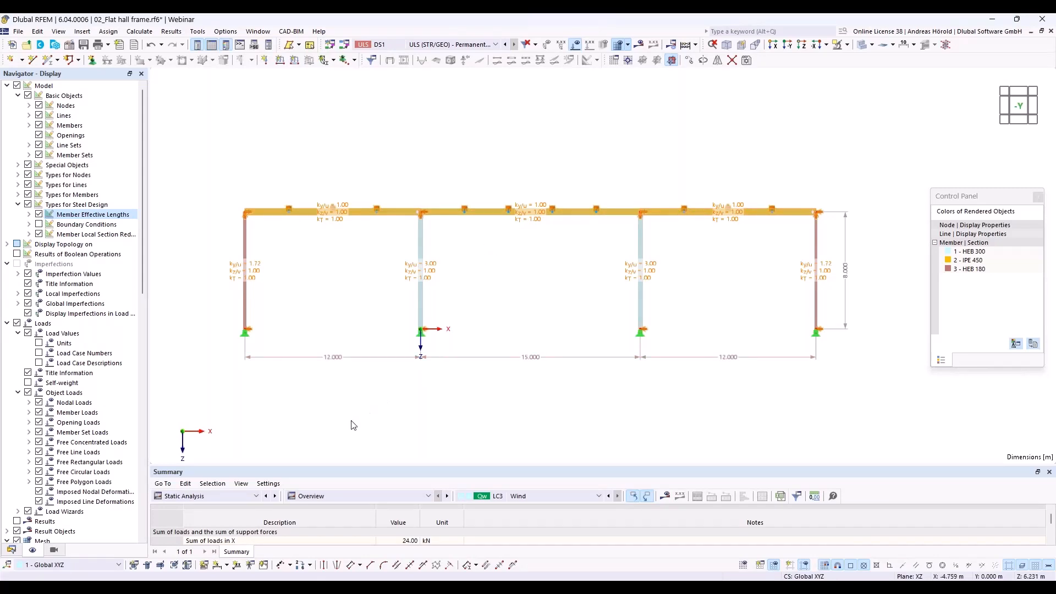
- Show the steel design results for the frame and enlarge the table of design ratios on members
click(236, 496)
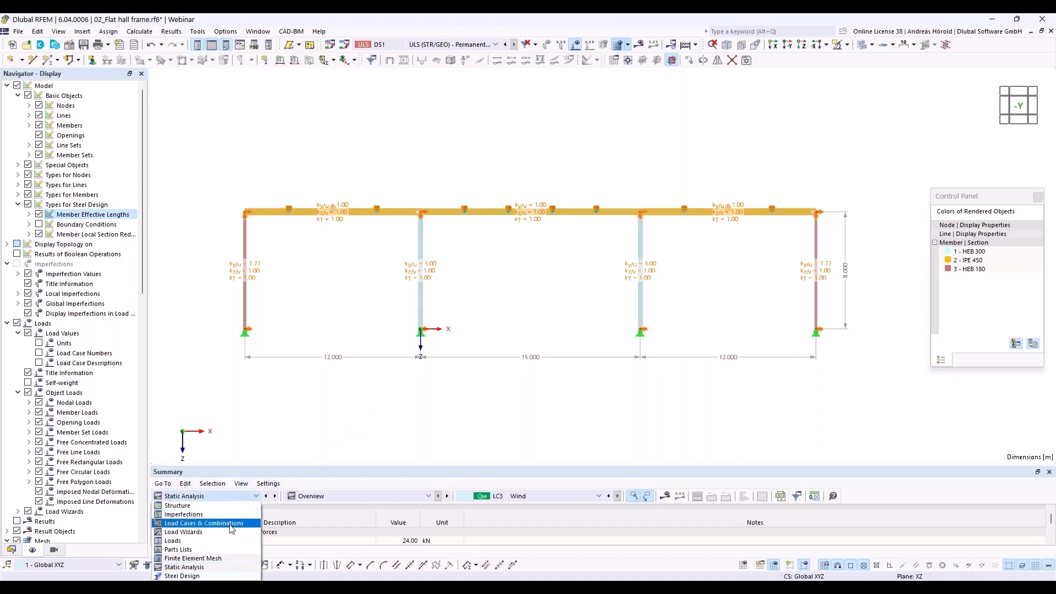
click(182, 575)
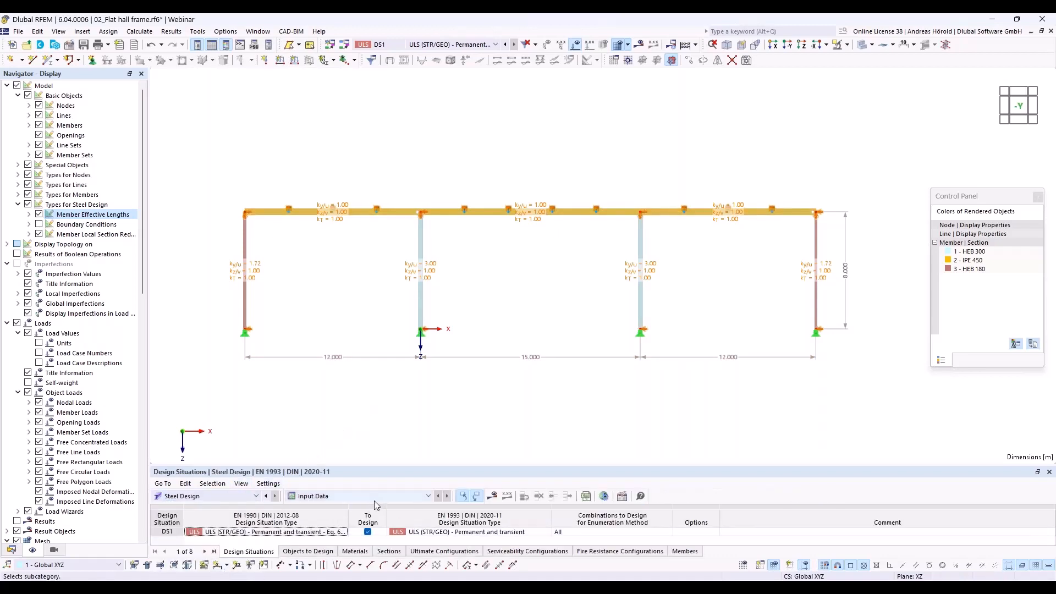
click(493, 497)
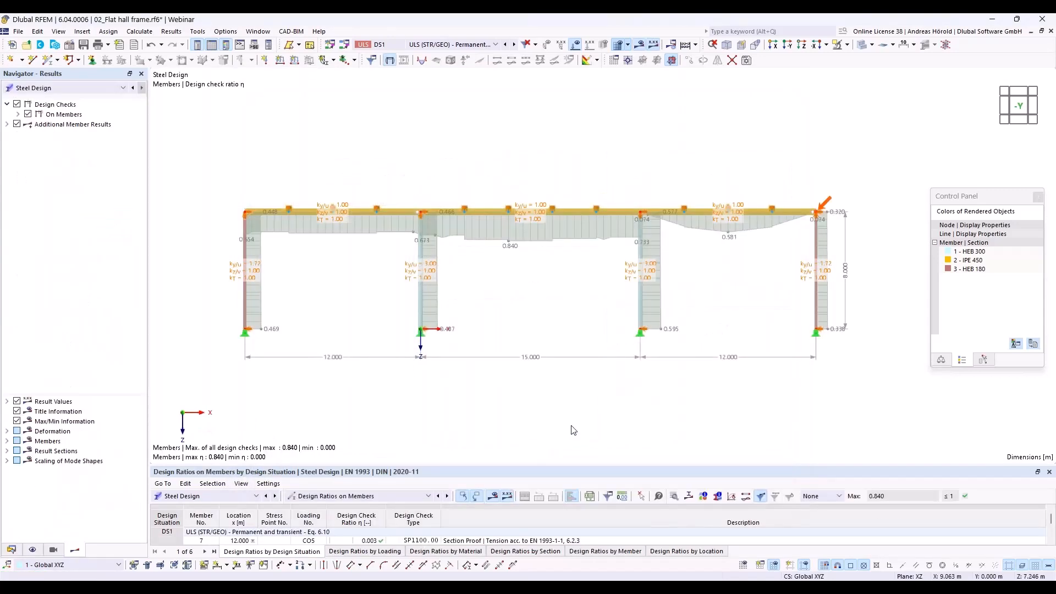
drag(297, 466, 312, 354)
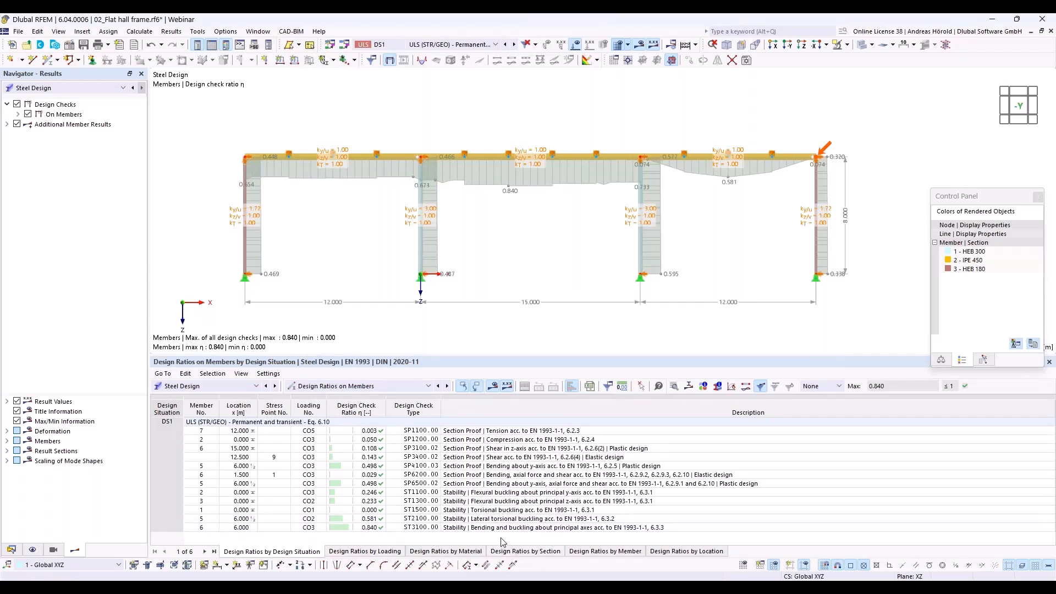
- Examine the design check details of the ST3100 bending and buckling stability check for the middle roof beam
click(584, 529)
double_click(584, 529)
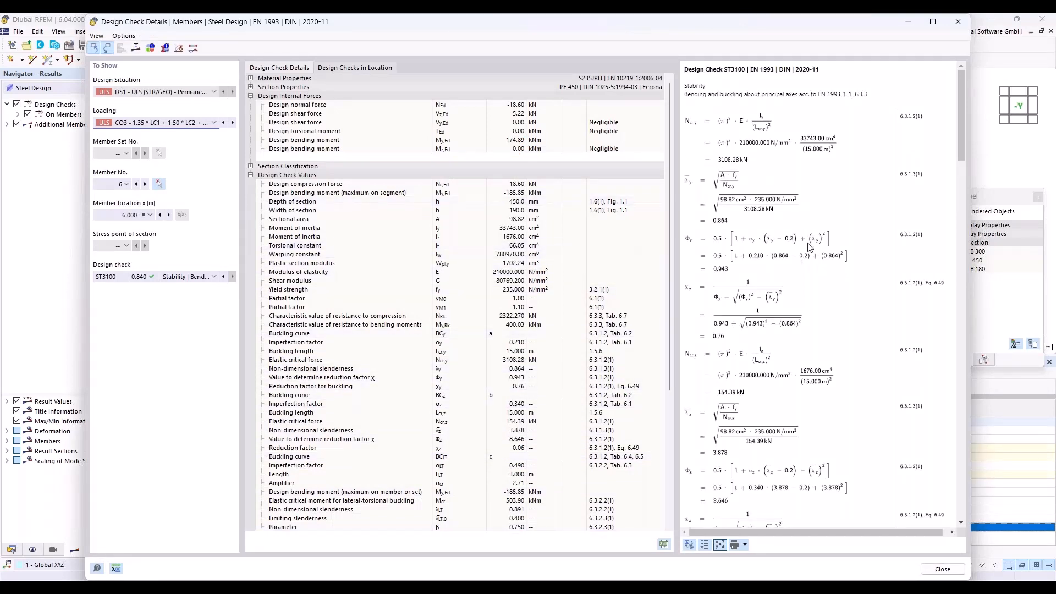
drag(963, 131, 978, 344)
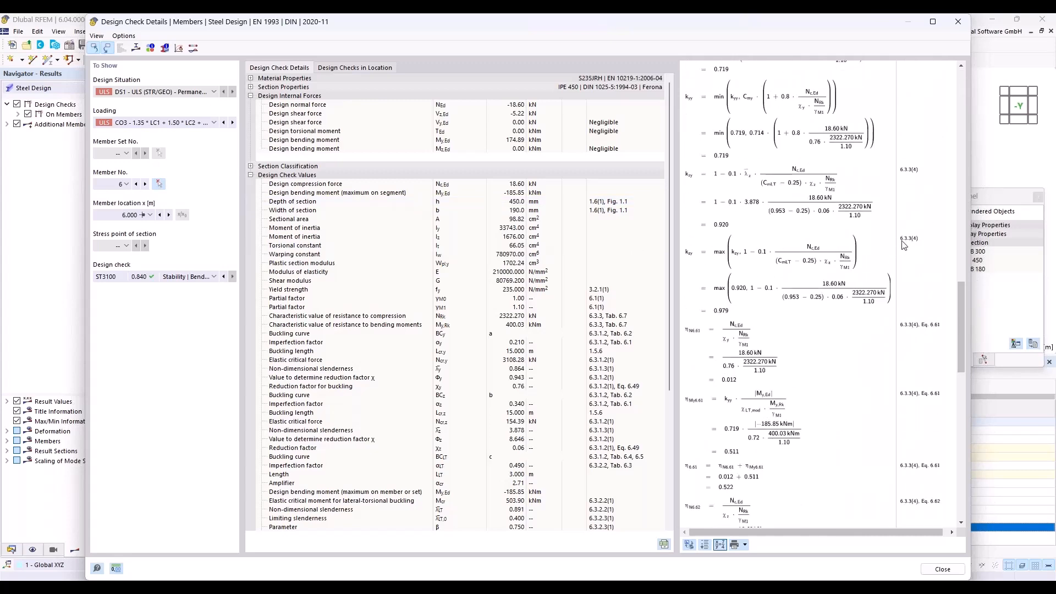
drag(962, 312, 1002, 256)
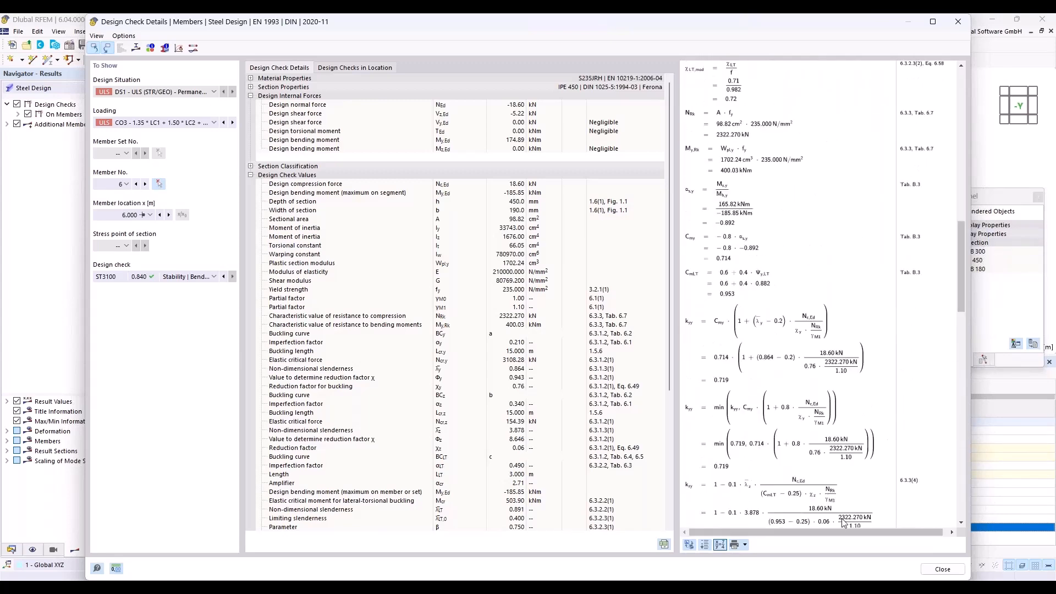
click(942, 569)
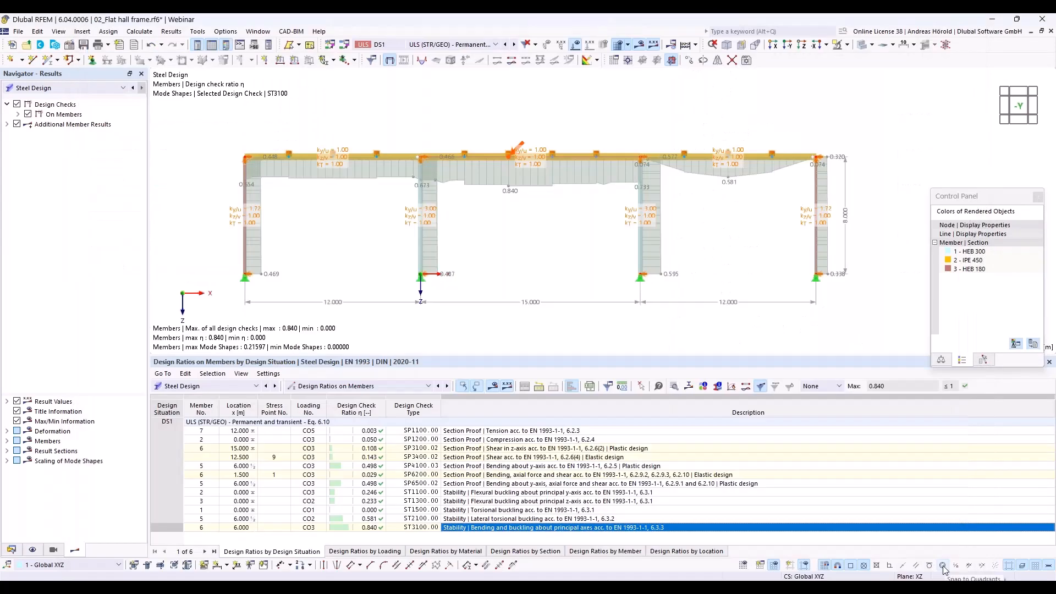
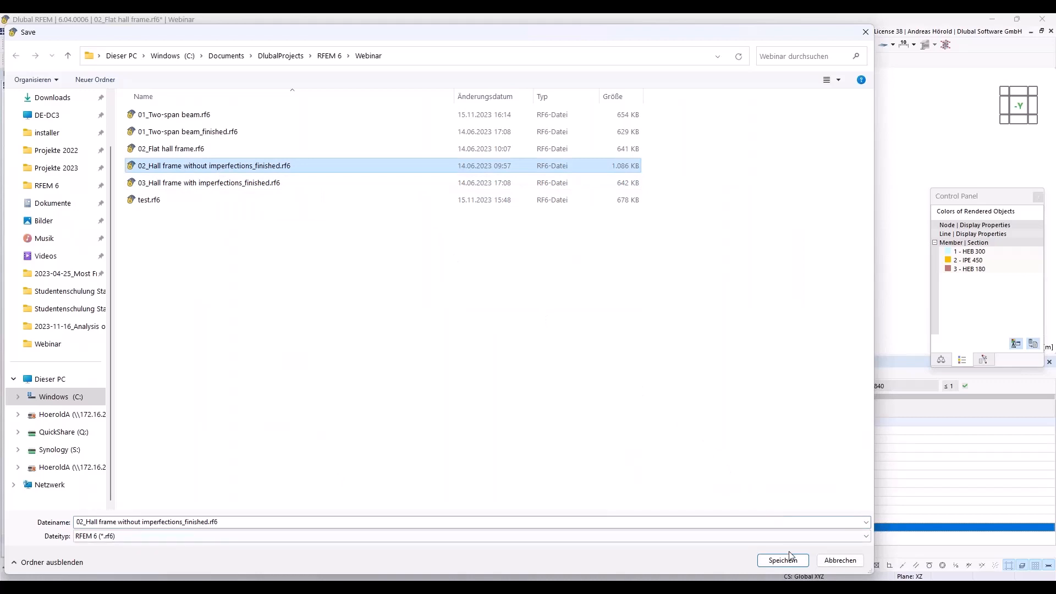
- Save the model as 02_Hall frame without imperfections_finished.rf6, replacing the existing file
click(782, 560)
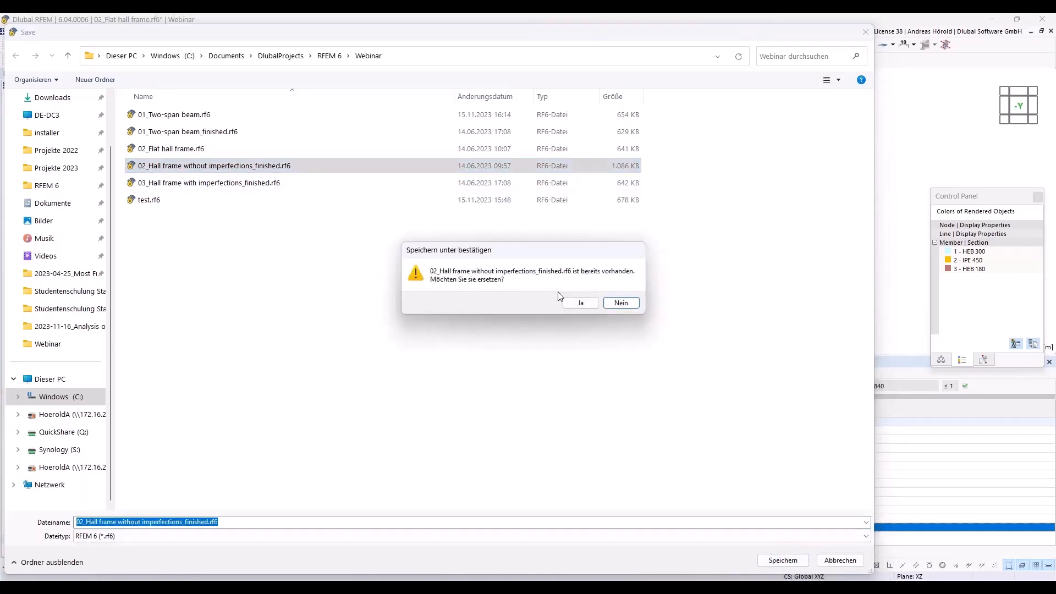
click(581, 305)
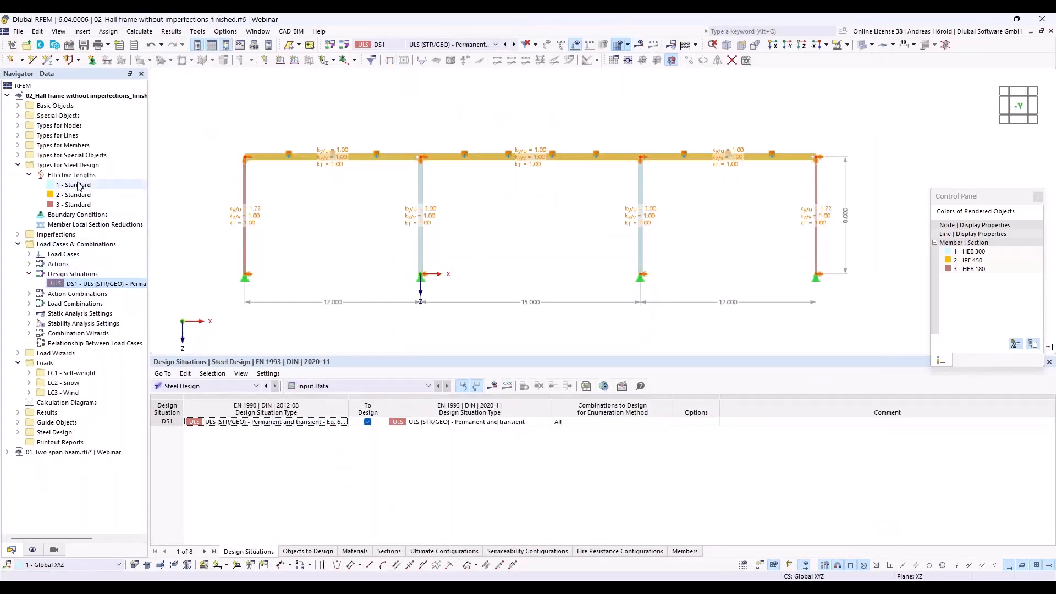
- Delete the effective lengths definitions 1 - Standard and 2 - Standard assigned to the columns
click(79, 185)
ctrl+click(86, 195)
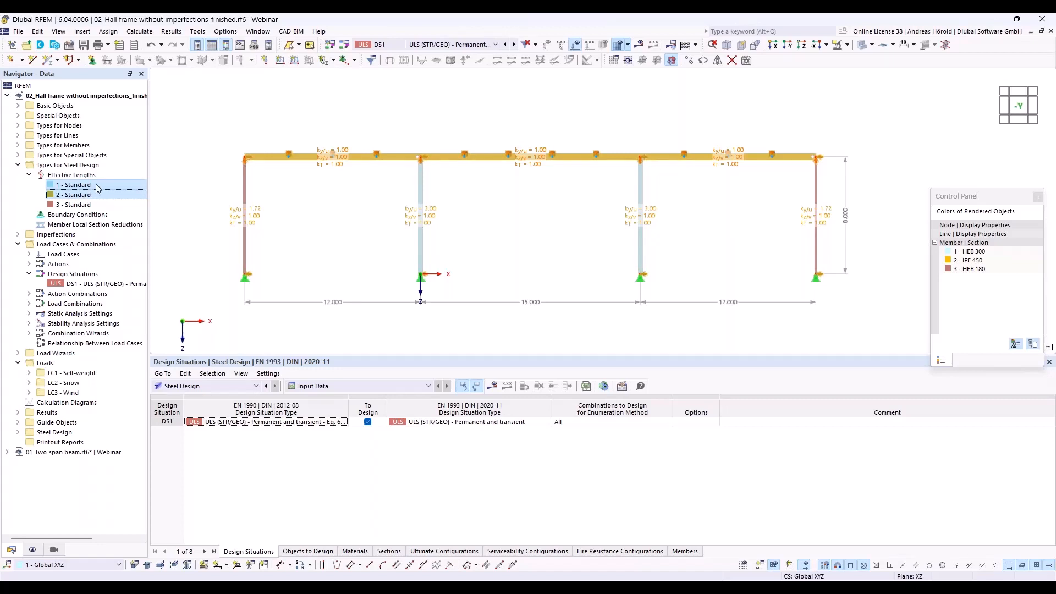
right_click(107, 180)
click(149, 227)
click(537, 340)
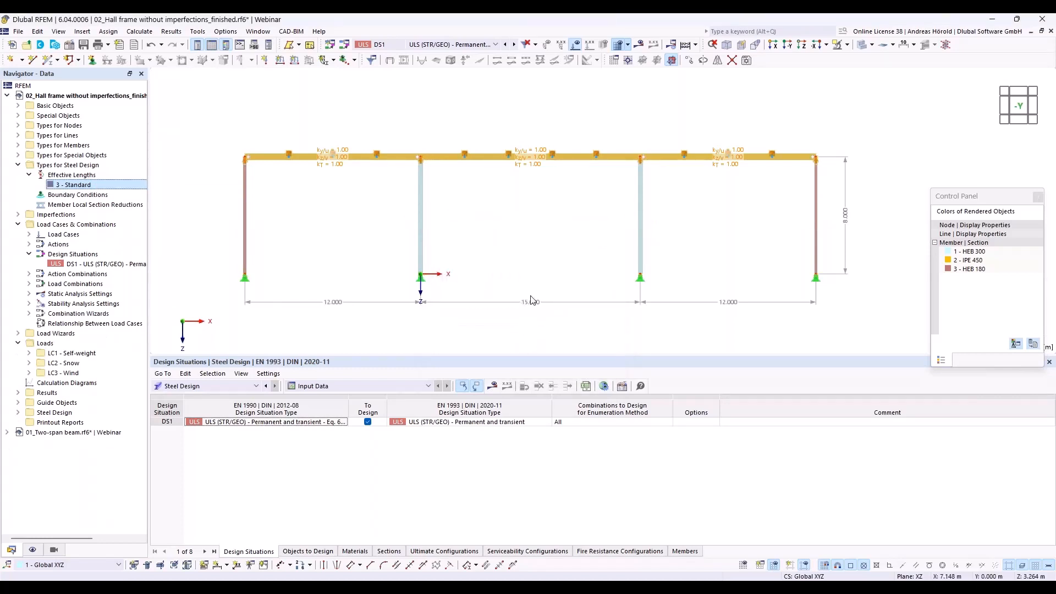
- Start a new member imperfection and create imperfection case IC1 named Imp. x with the Local Imperfections type
drag(549, 355, 548, 461)
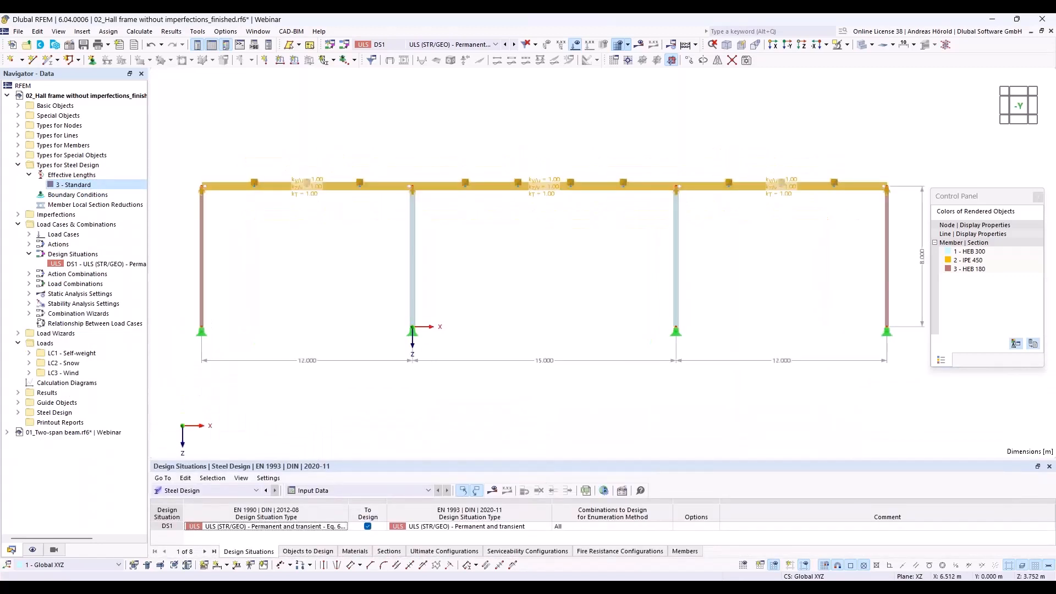
mouse_move(526, 392)
middle_down()
mouse_move(478, 394)
mouse_move(508, 386)
middle_up()
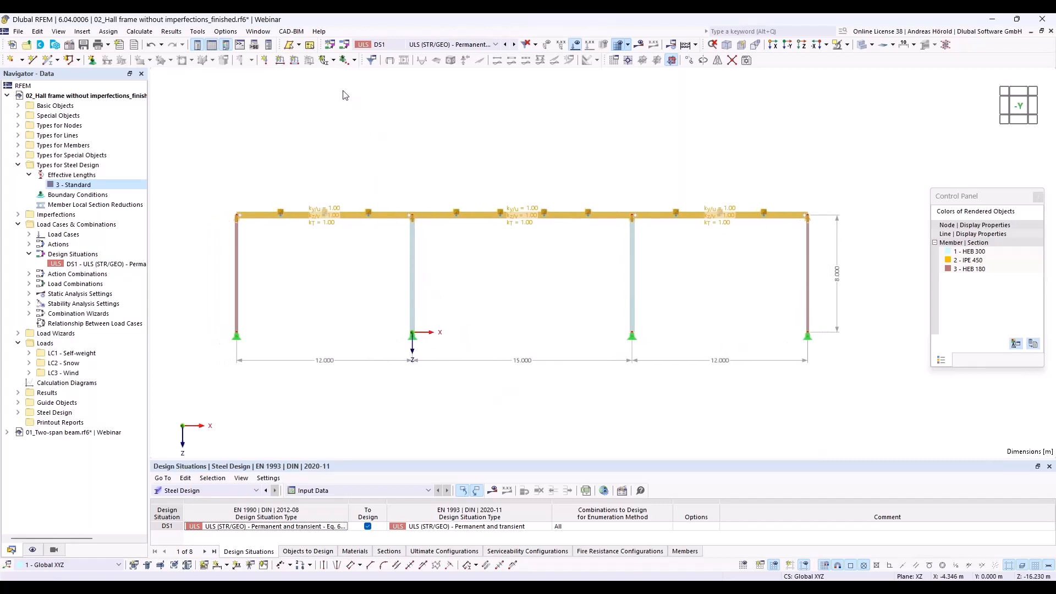
click(323, 61)
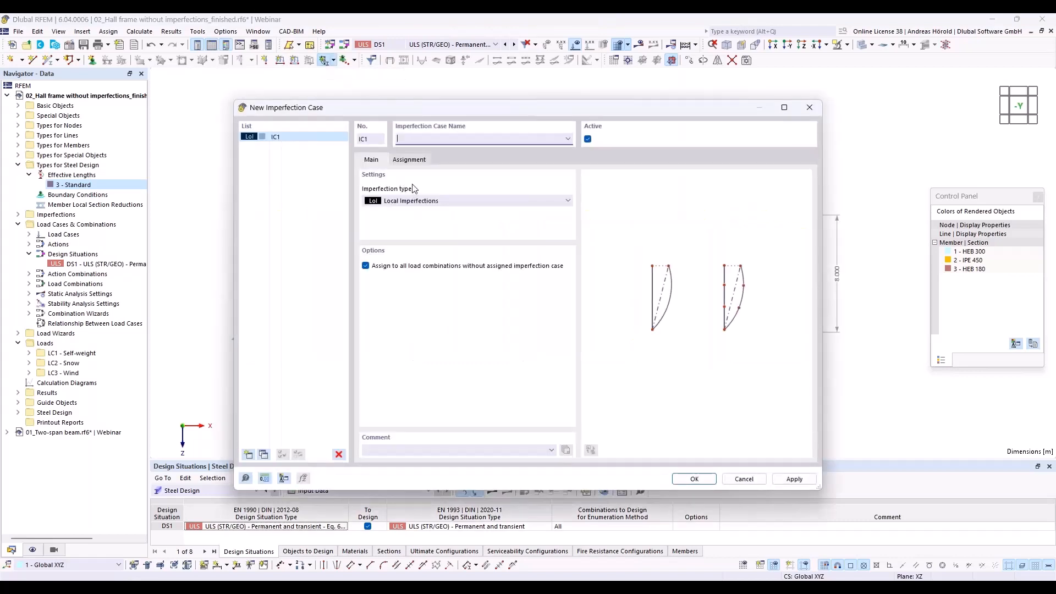
text(Impo)
click(695, 478)
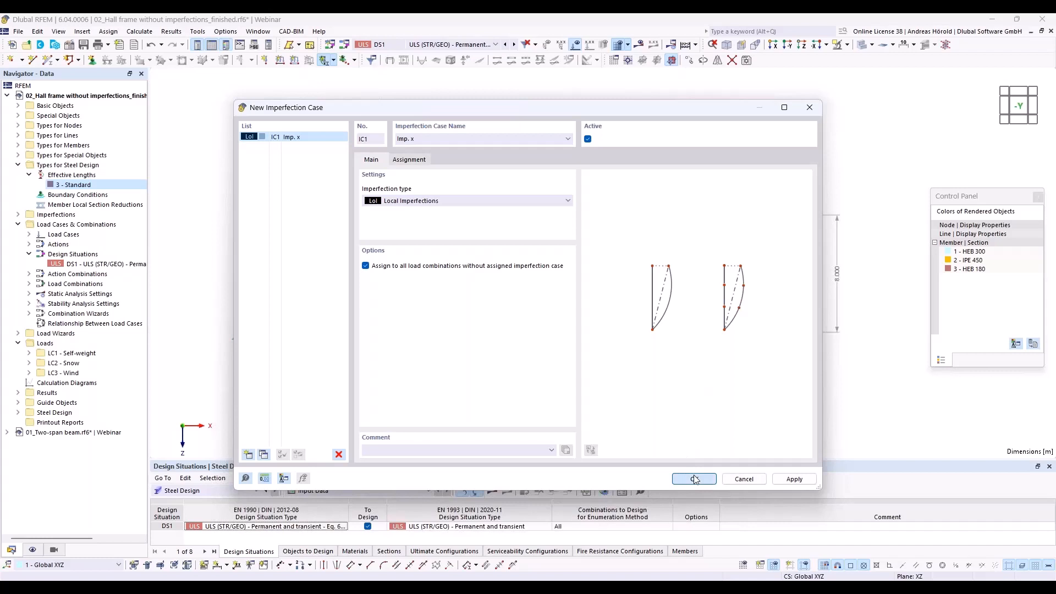
click(695, 478)
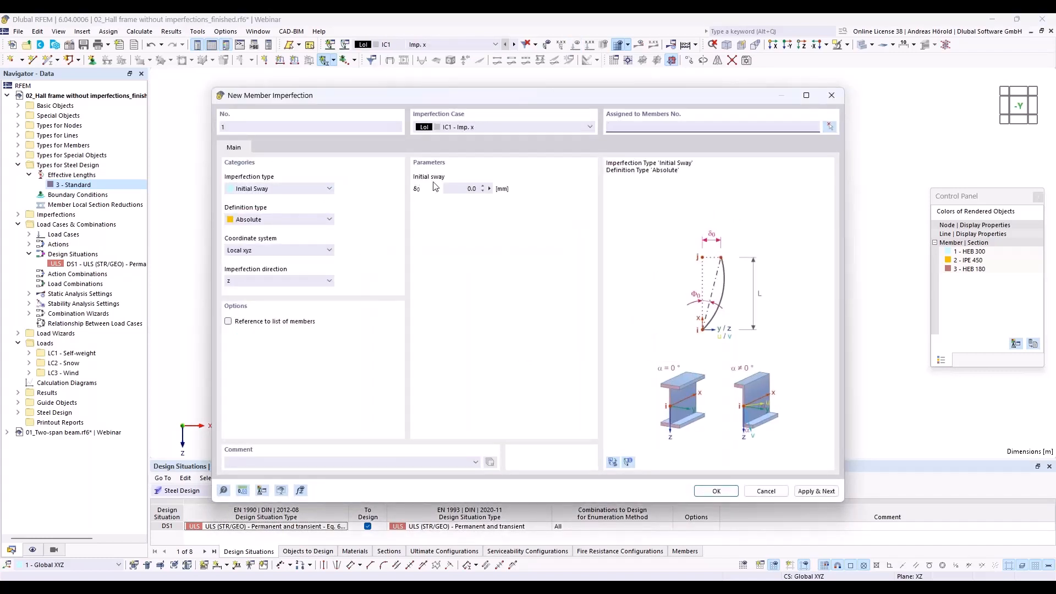
- Define the member imperfection as Initial Sway with definition type EN 1993-1-1, keeping the local z direction
click(282, 189)
click(281, 189)
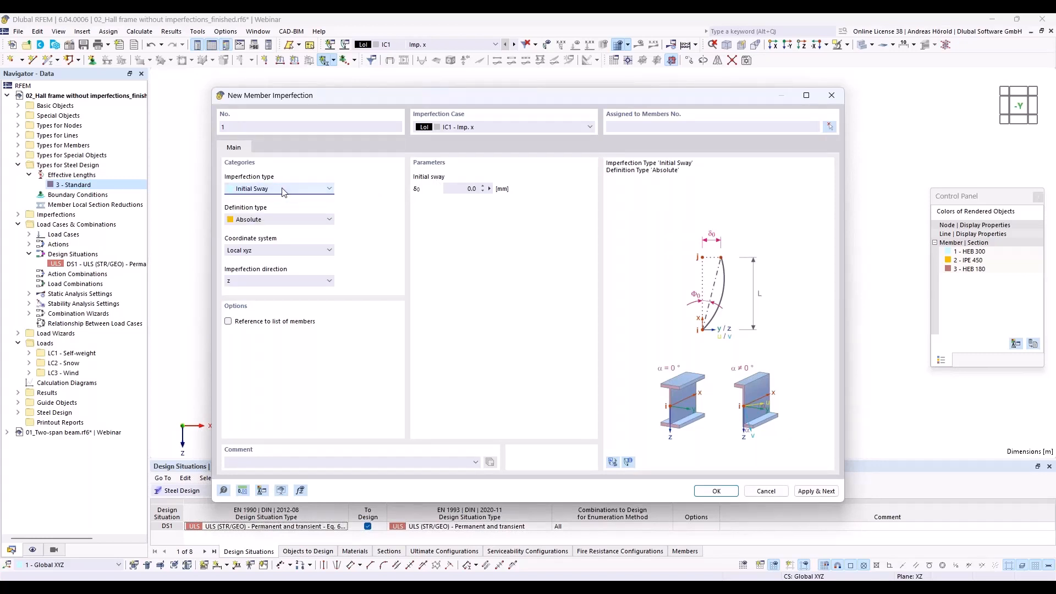
click(290, 220)
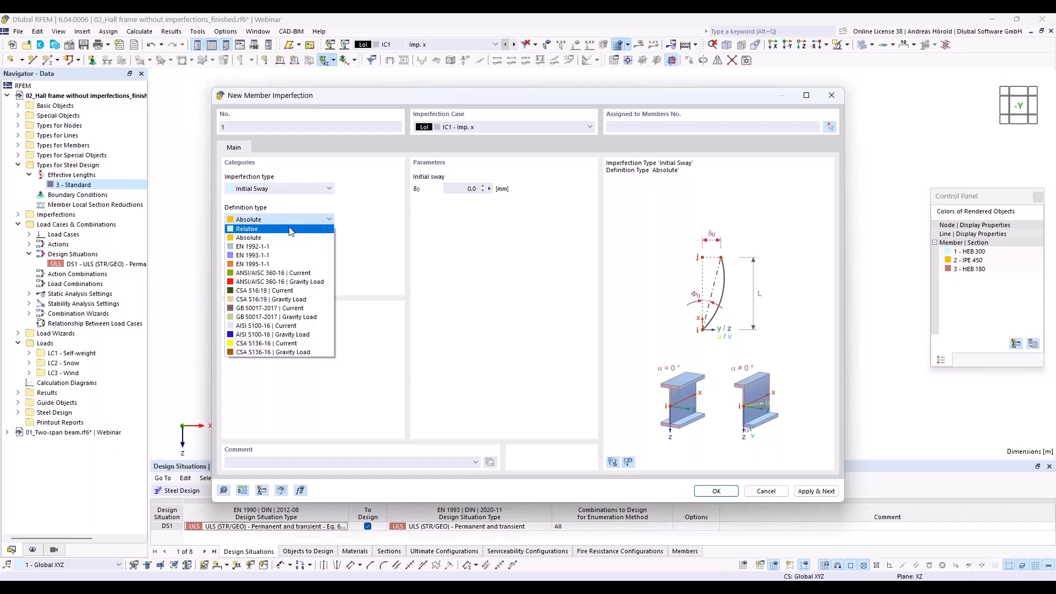
click(293, 256)
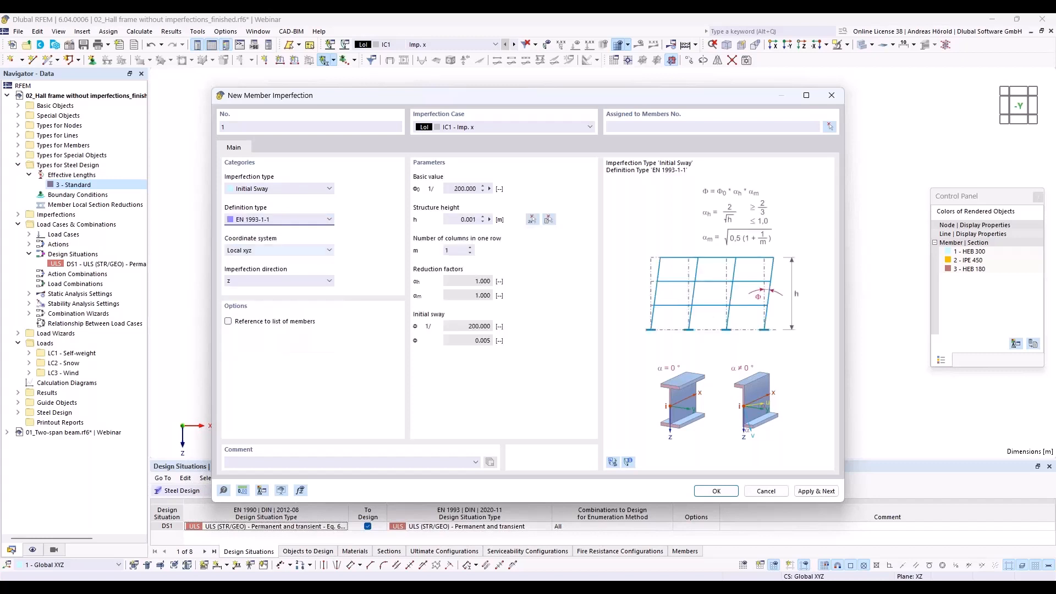
click(259, 281)
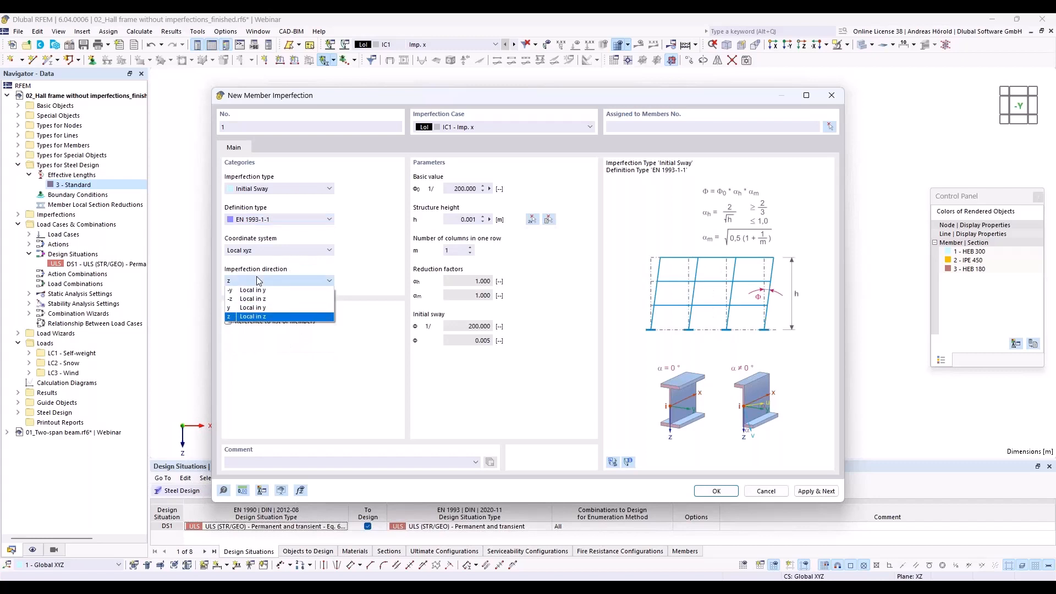
click(256, 276)
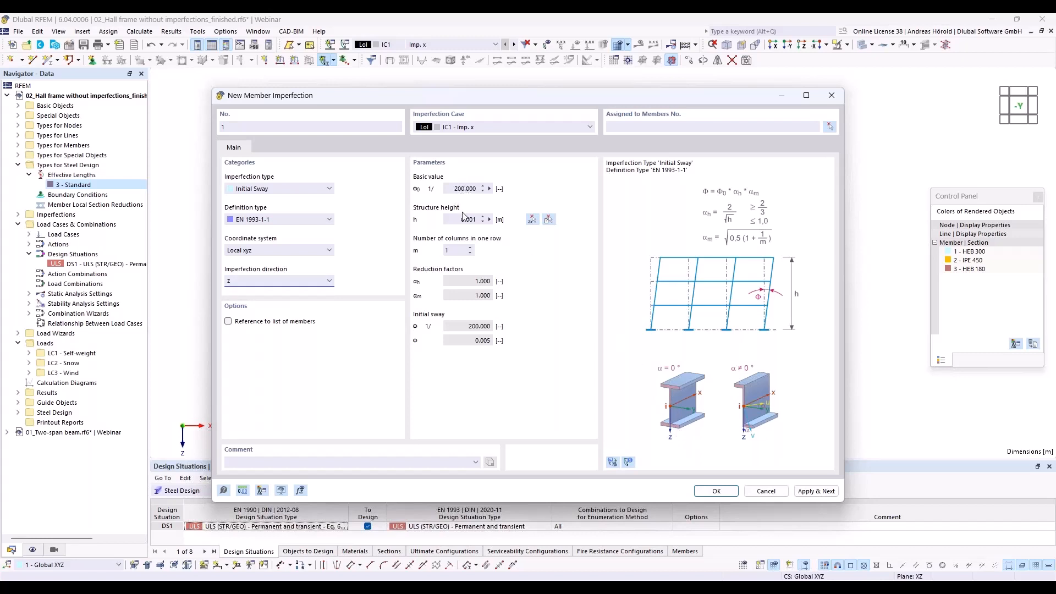
- Pick the 8 m structure height between the base and top of an inner column and set the number of columns in one row to 4
click(533, 220)
click(412, 332)
click(412, 215)
mouse_move(553, 99)
mouse_down()
mouse_move(555, 374)
mouse_move(545, 93)
mouse_up()
click(463, 247)
click(463, 247)
click(463, 246)
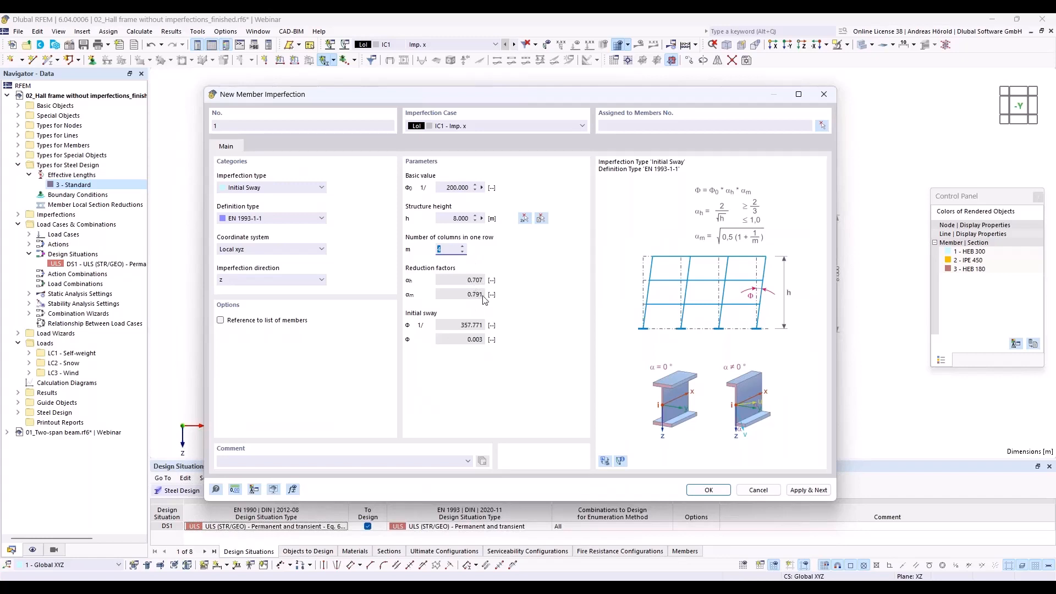
- Assign the initial sway imperfection to all four columns of the frame and display the imperfections
click(708, 490)
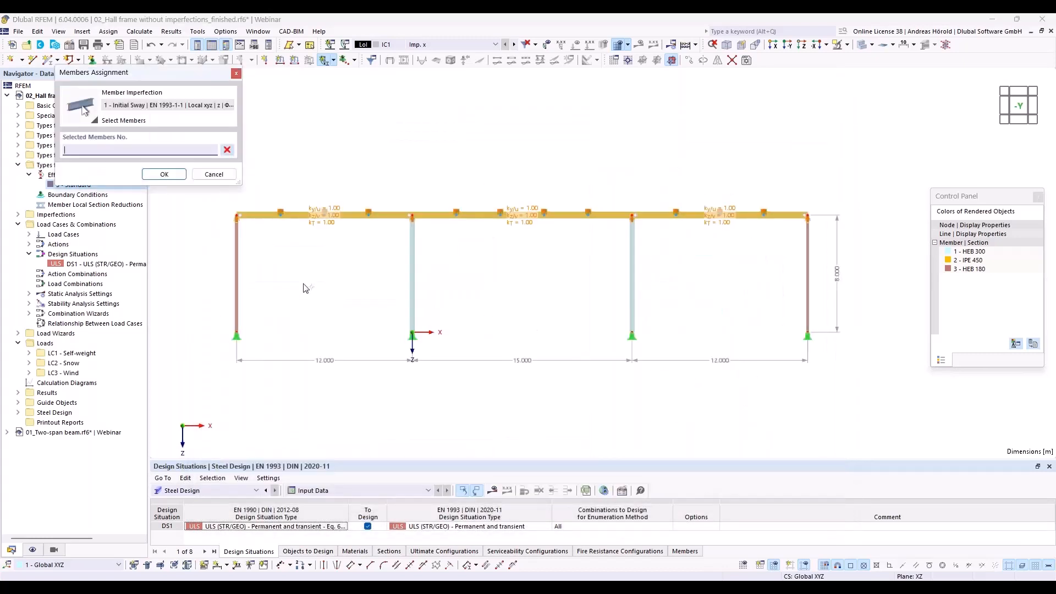
drag(863, 245, 213, 302)
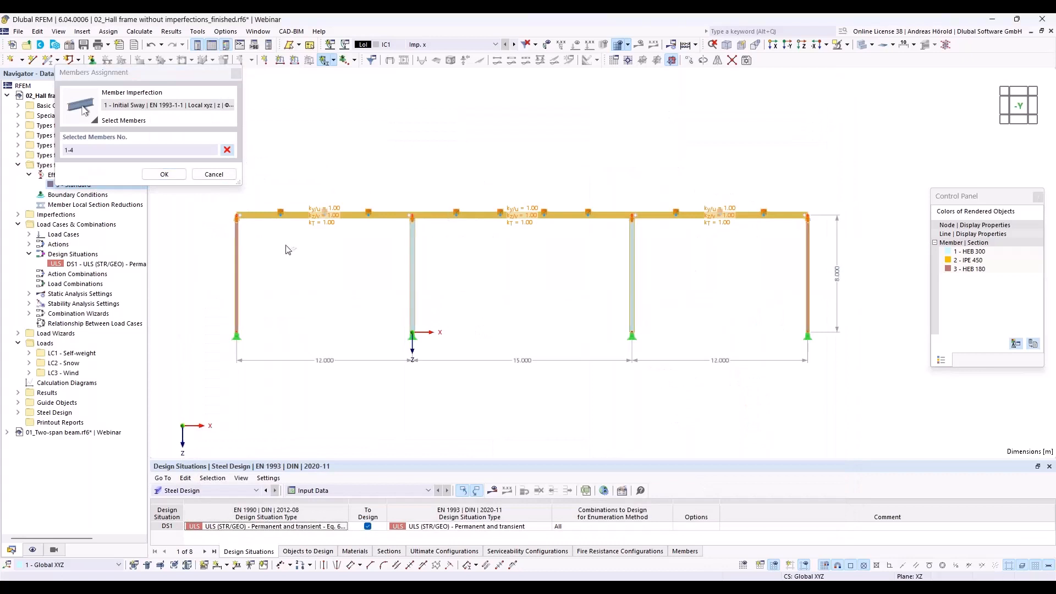
click(165, 175)
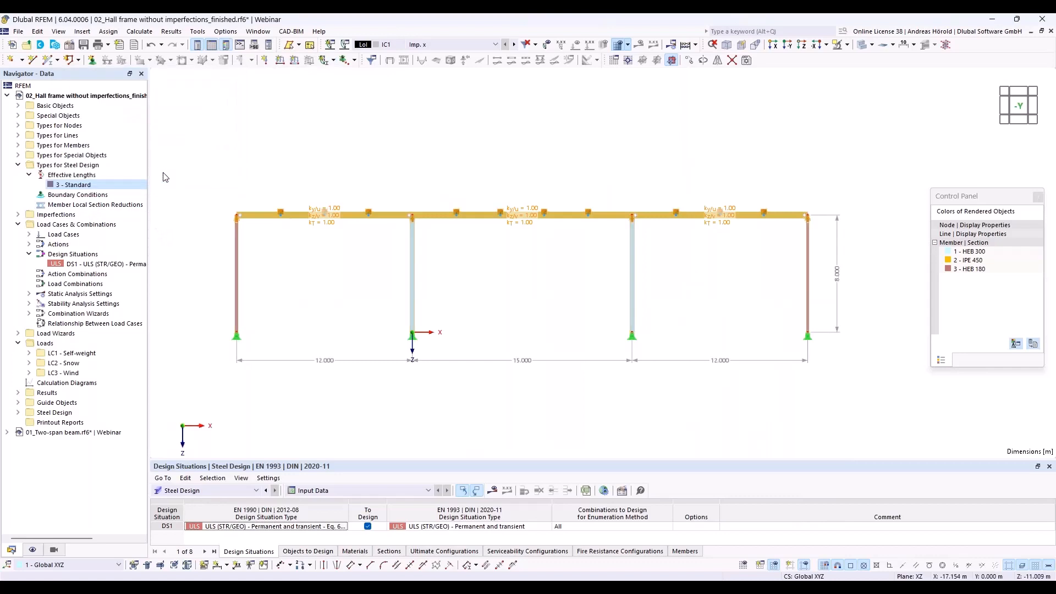
click(547, 47)
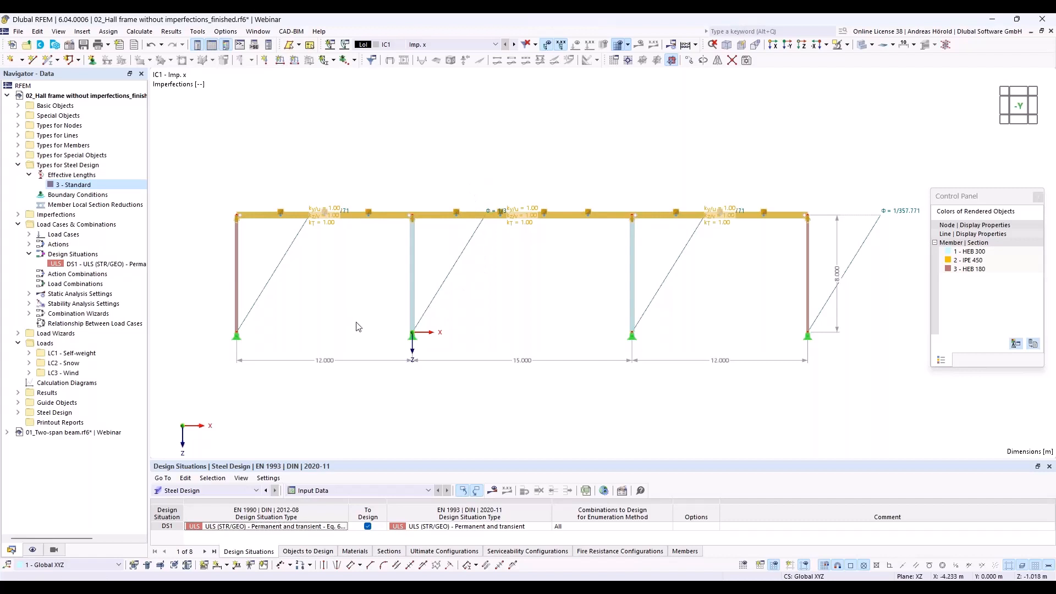
- Check that the combination wizard of design situation DS1 considers imperfection cases, and run all calculations
click(90, 268)
double_click(91, 265)
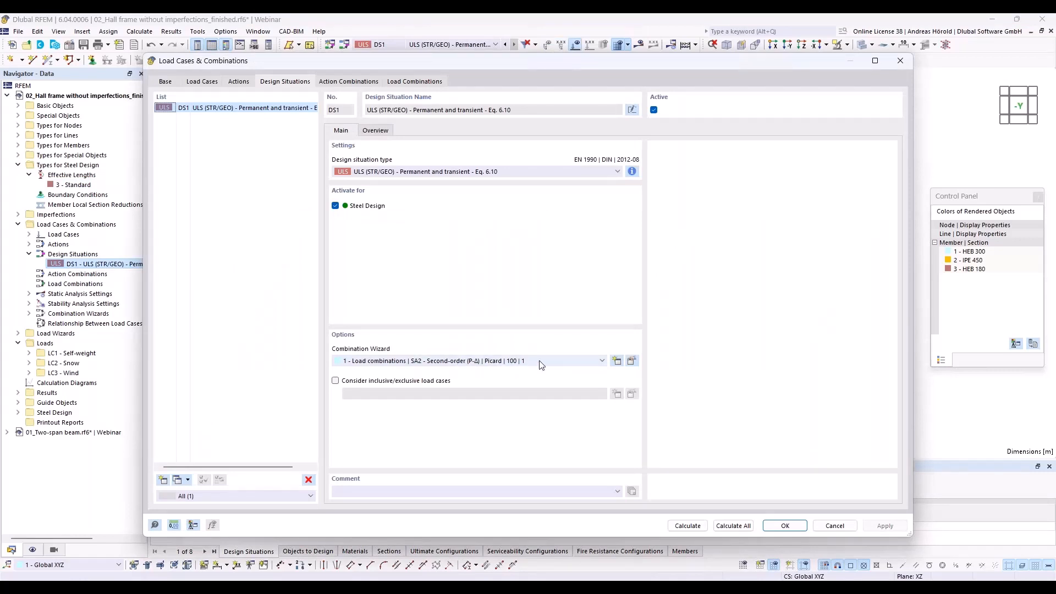
click(631, 361)
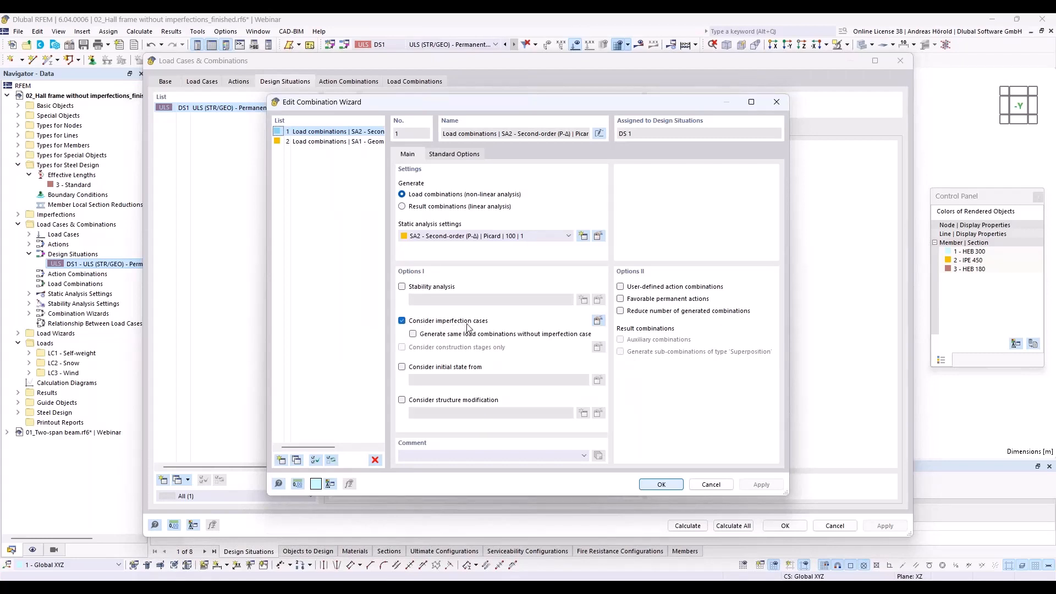
click(664, 484)
click(733, 526)
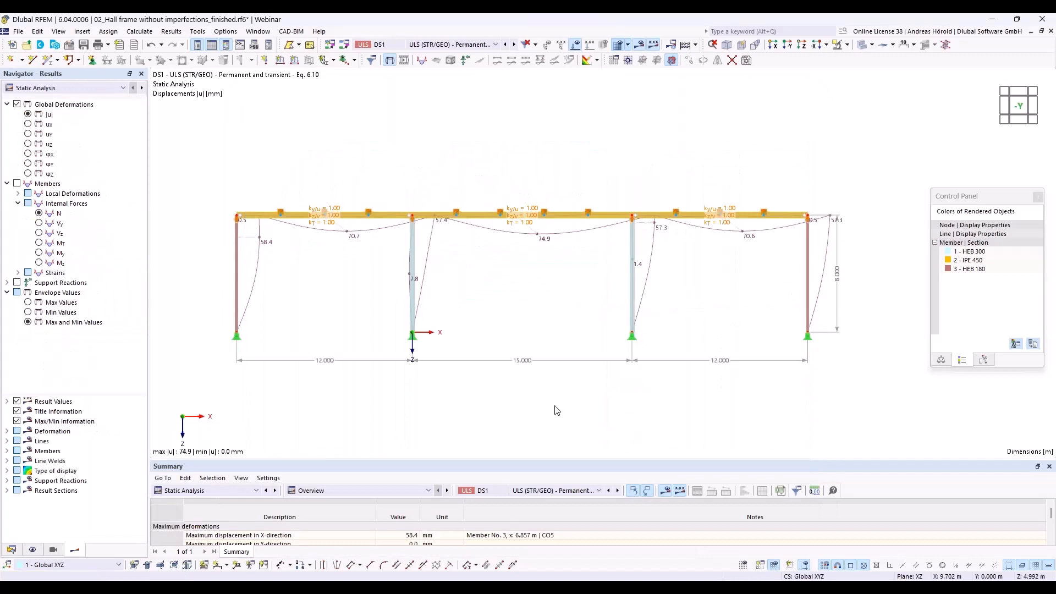
- Show the steel design results with the design ratios on members by design situation and enlarge the results table
click(242, 490)
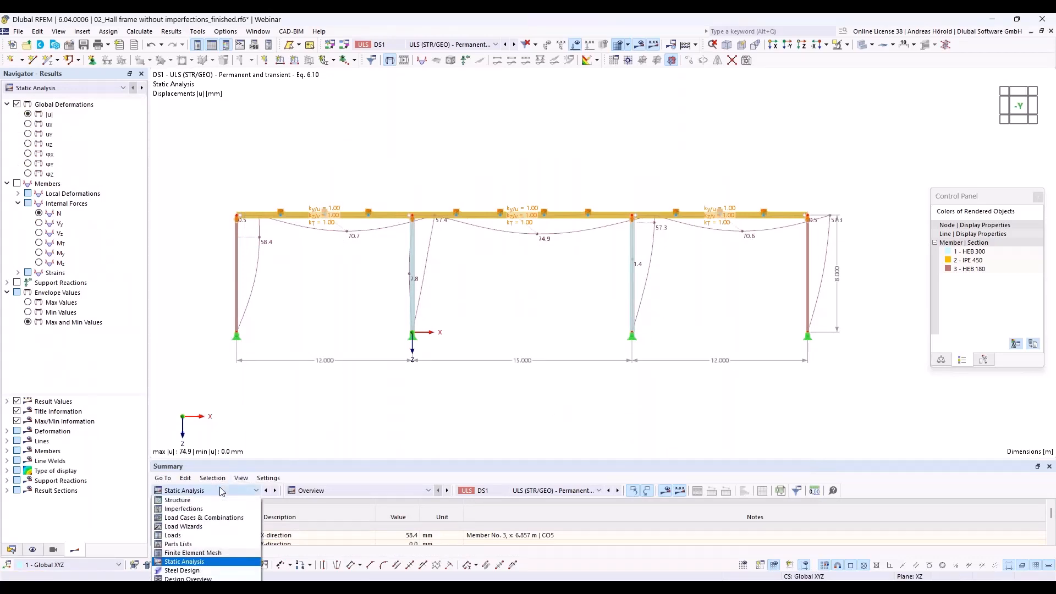
click(216, 570)
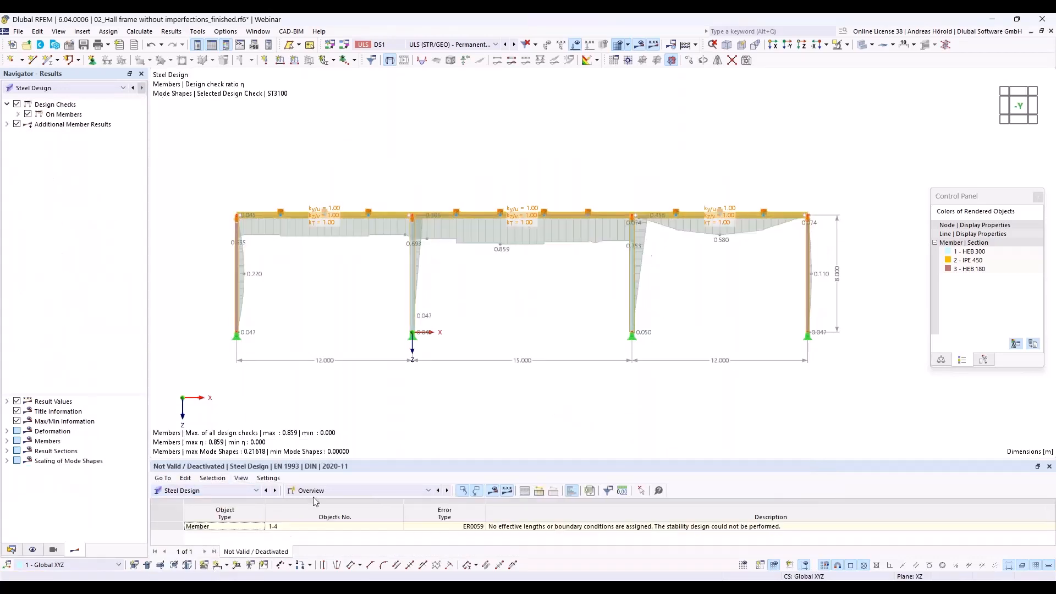
drag(326, 466, 330, 382)
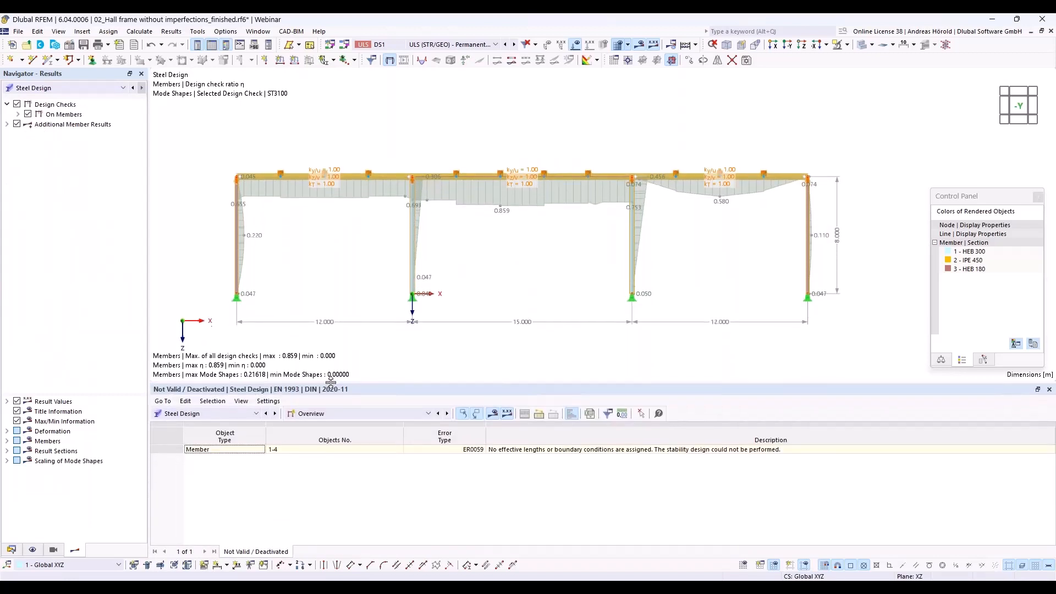
click(365, 411)
click(367, 443)
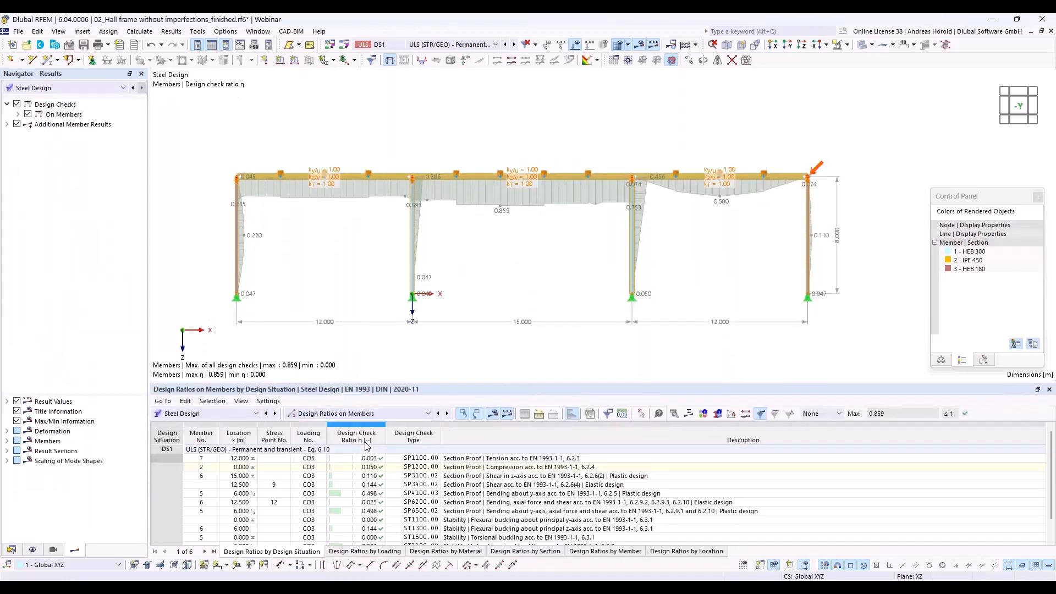
drag(476, 381, 489, 337)
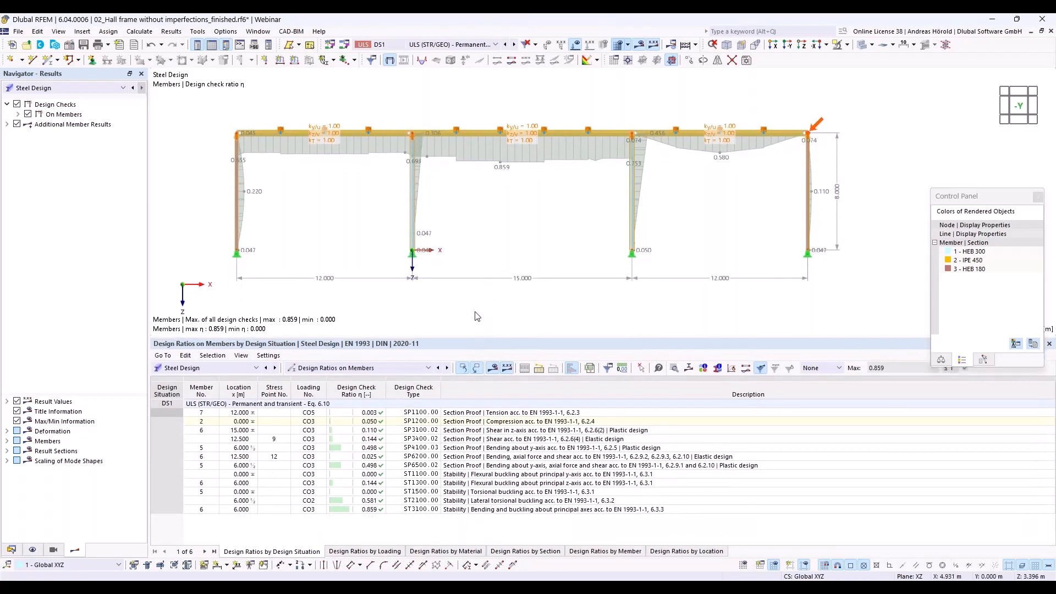